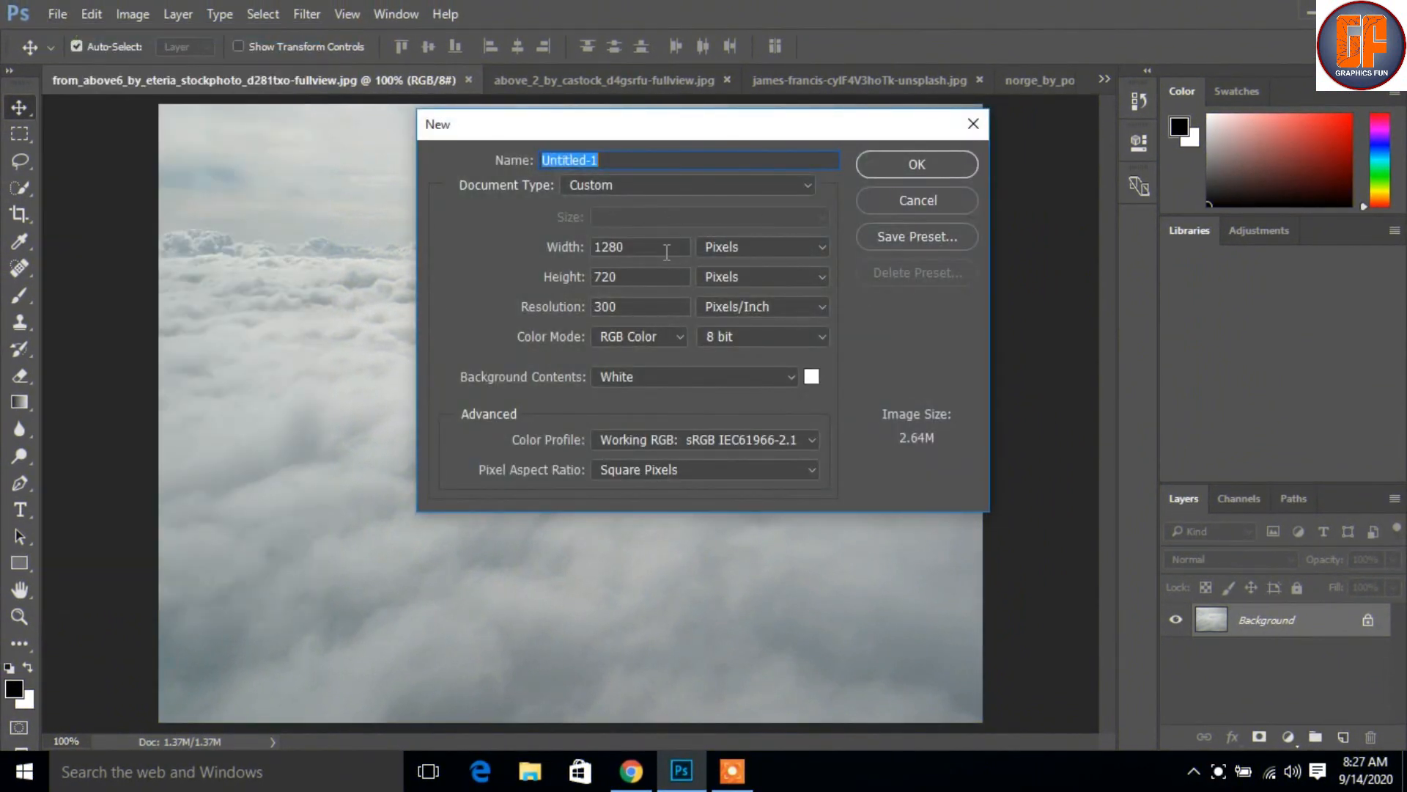
Step: Create a white 1280 × 720 pixel RGB document at 300 pixels/inch and copy the from_above6 cloud photo into it, closing the source photo
click(877, 163)
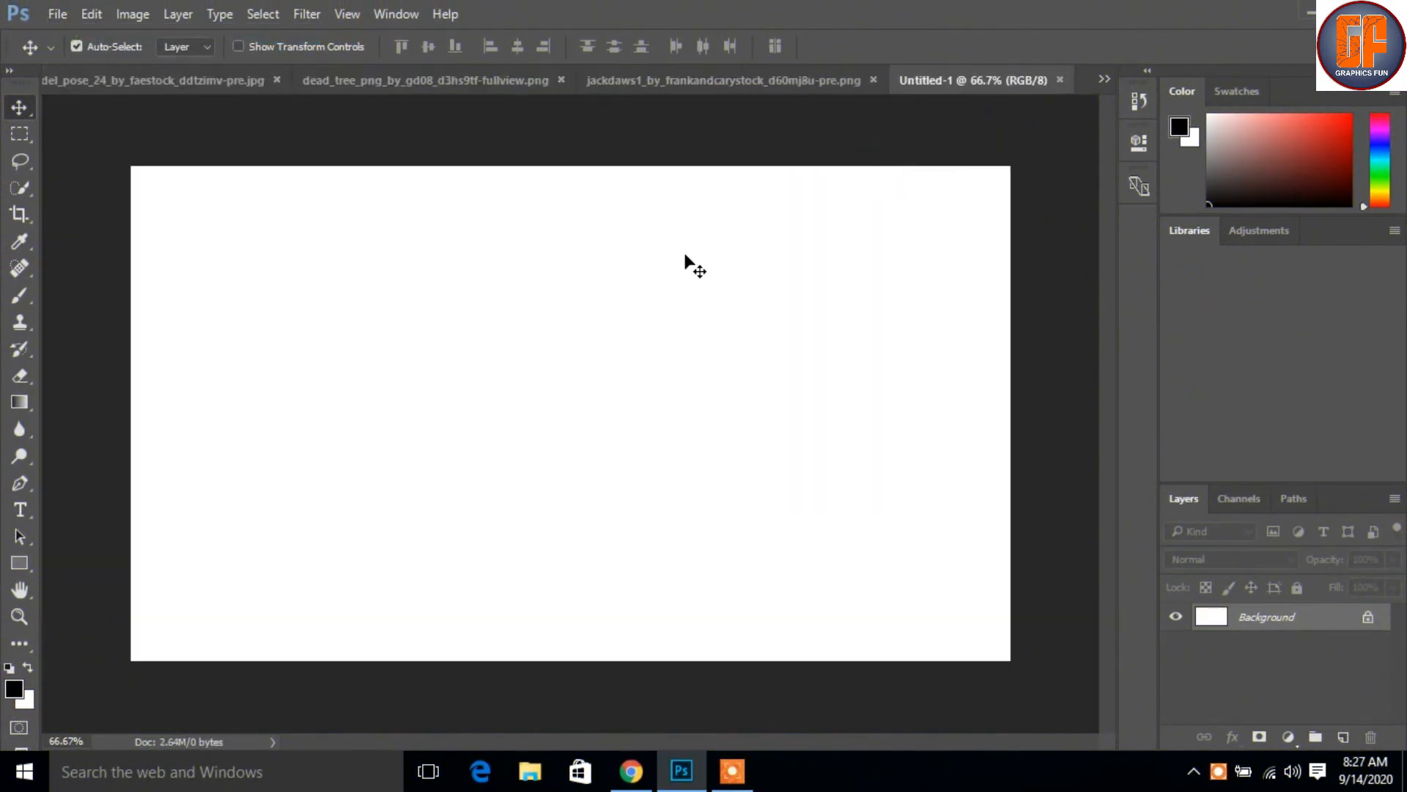
click(1104, 79)
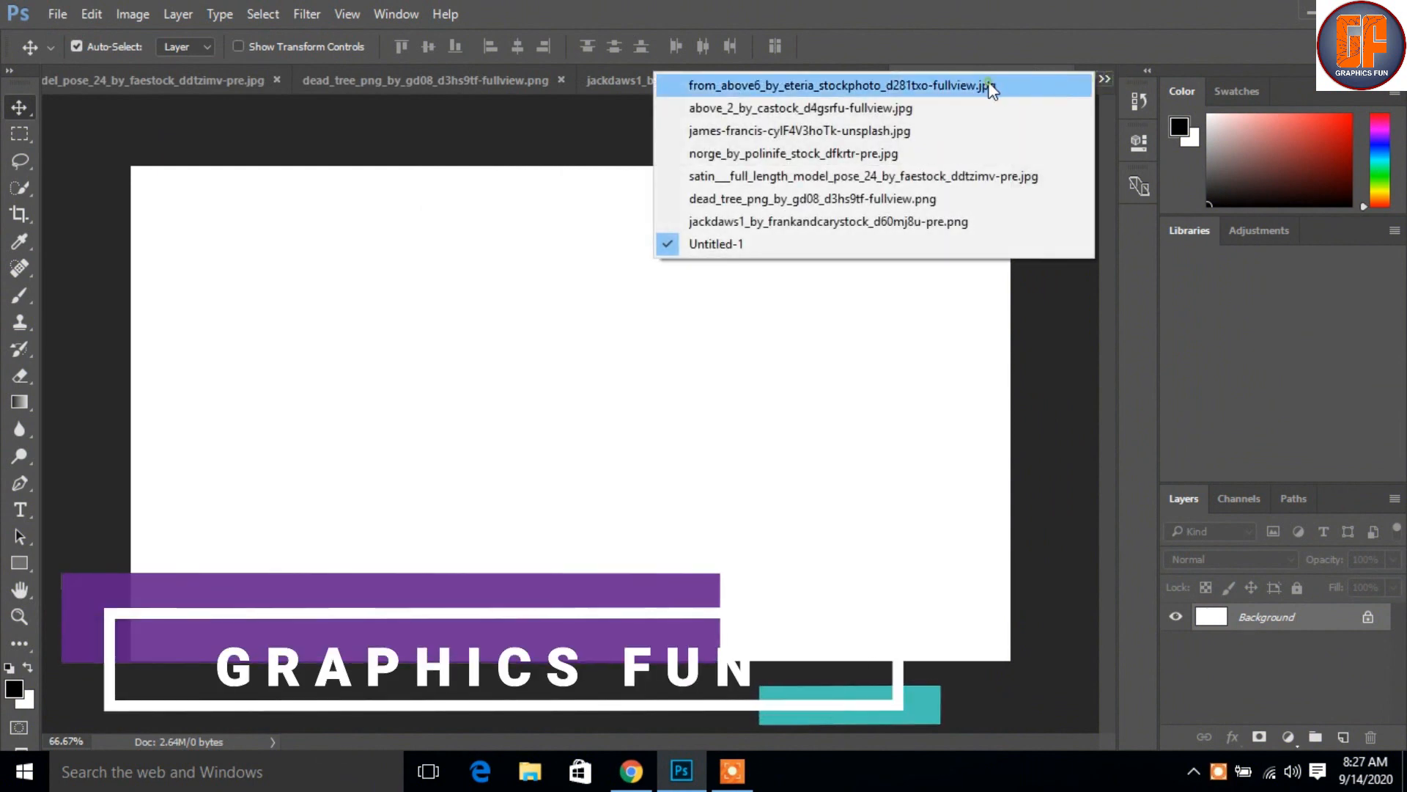
click(1058, 82)
drag(397, 77, 665, 170)
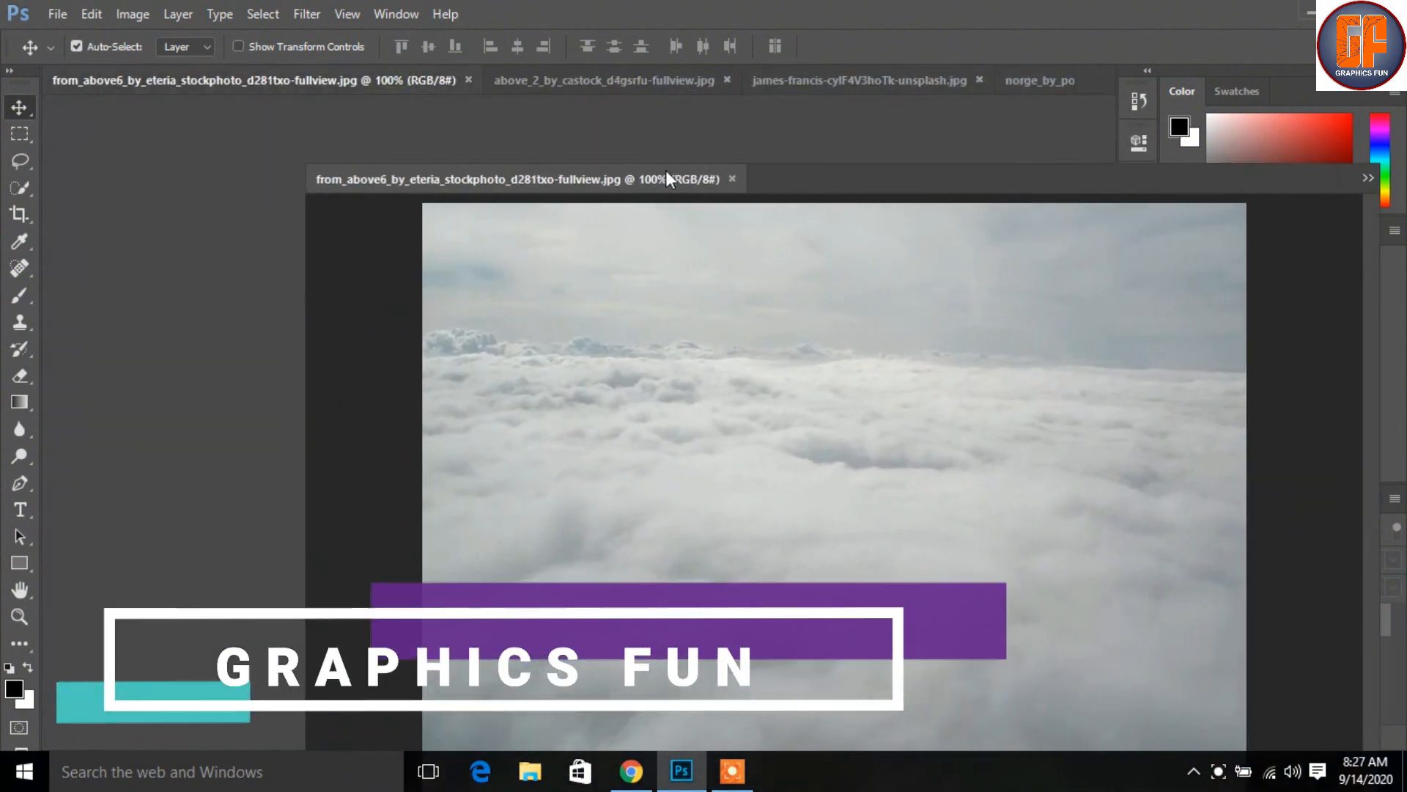
drag(863, 355, 265, 376)
click(1069, 181)
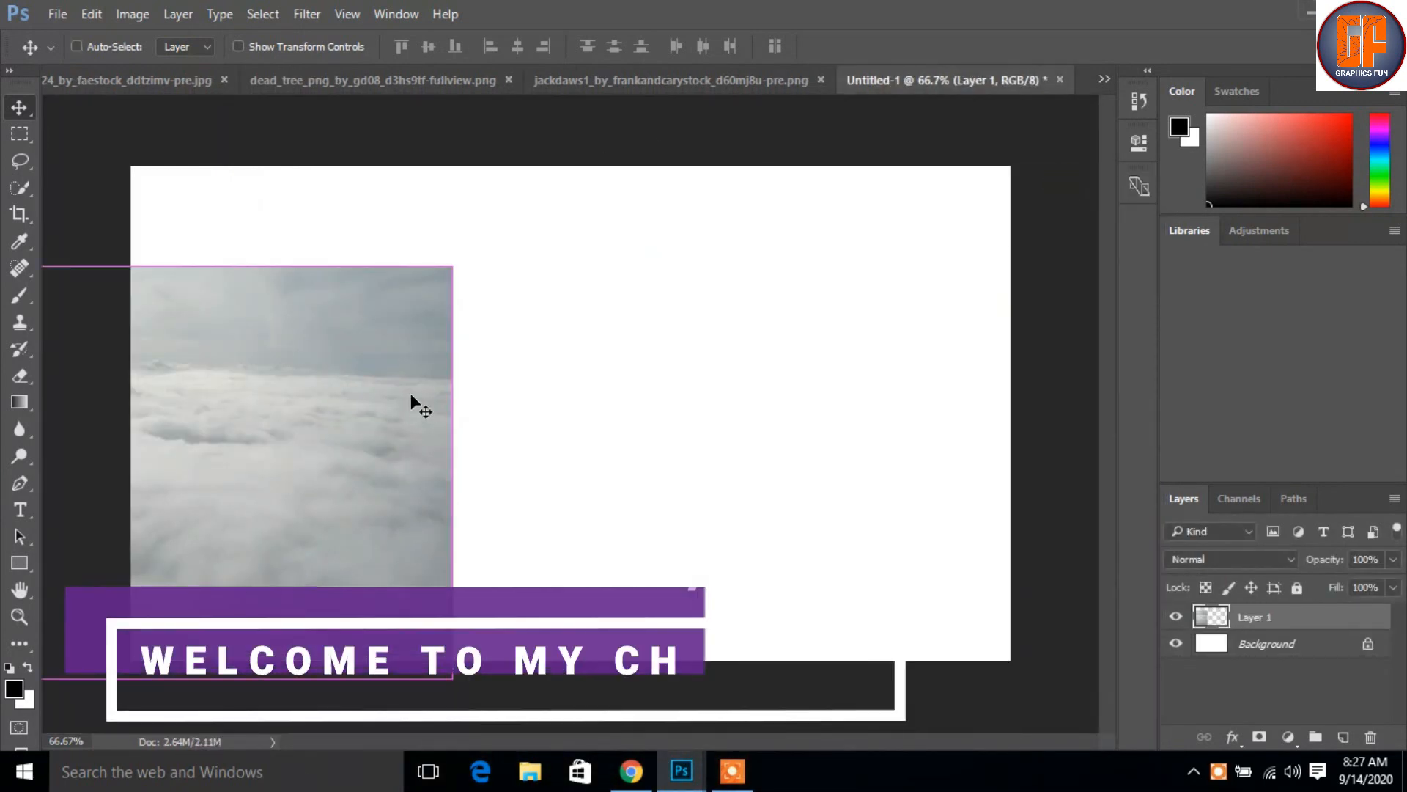
Step: Transform the grey cloud layer to about 163% width and 136% height, centred so that it covers the whole canvas
key(ctrl+t)
drag(376, 449, 534, 414)
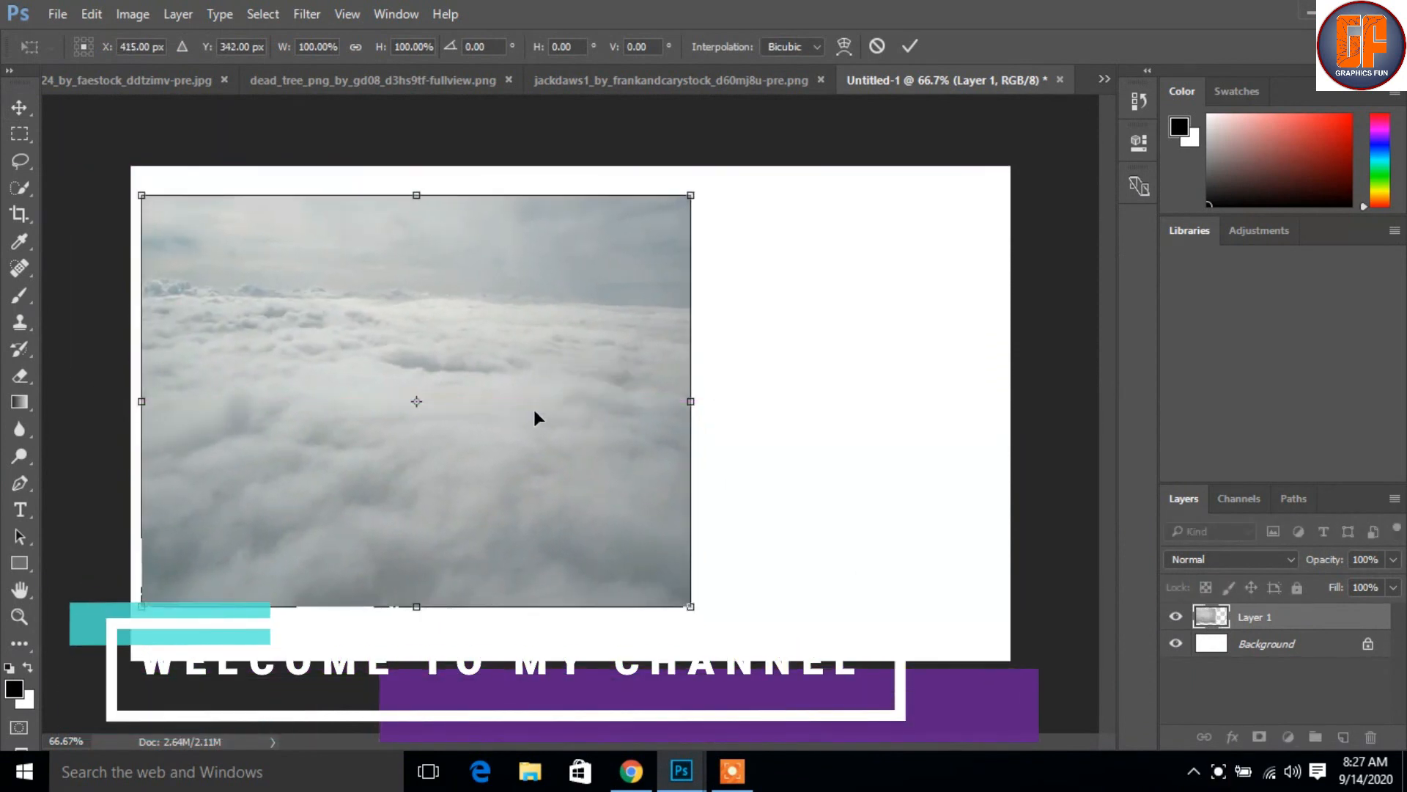
drag(705, 195, 858, 208)
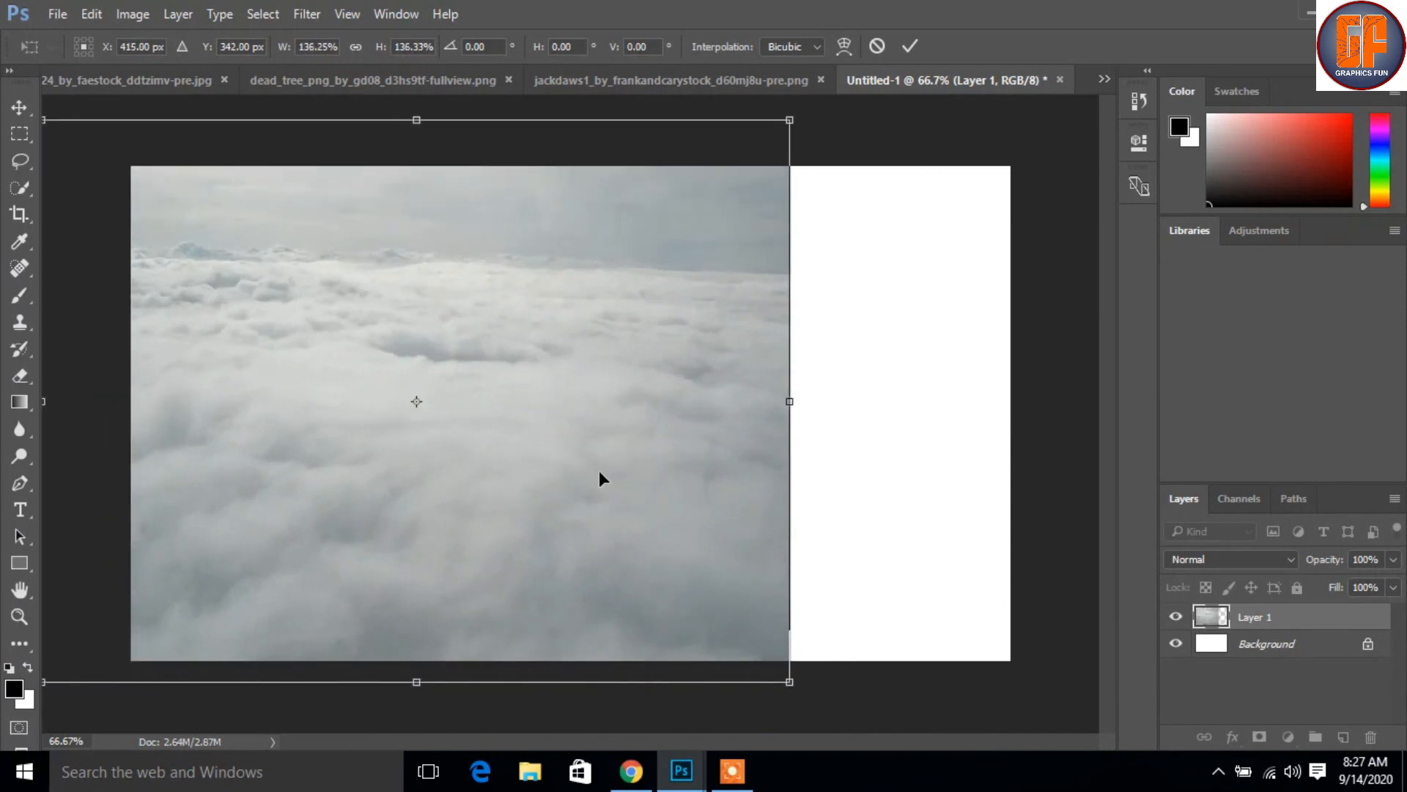
drag(485, 565, 534, 573)
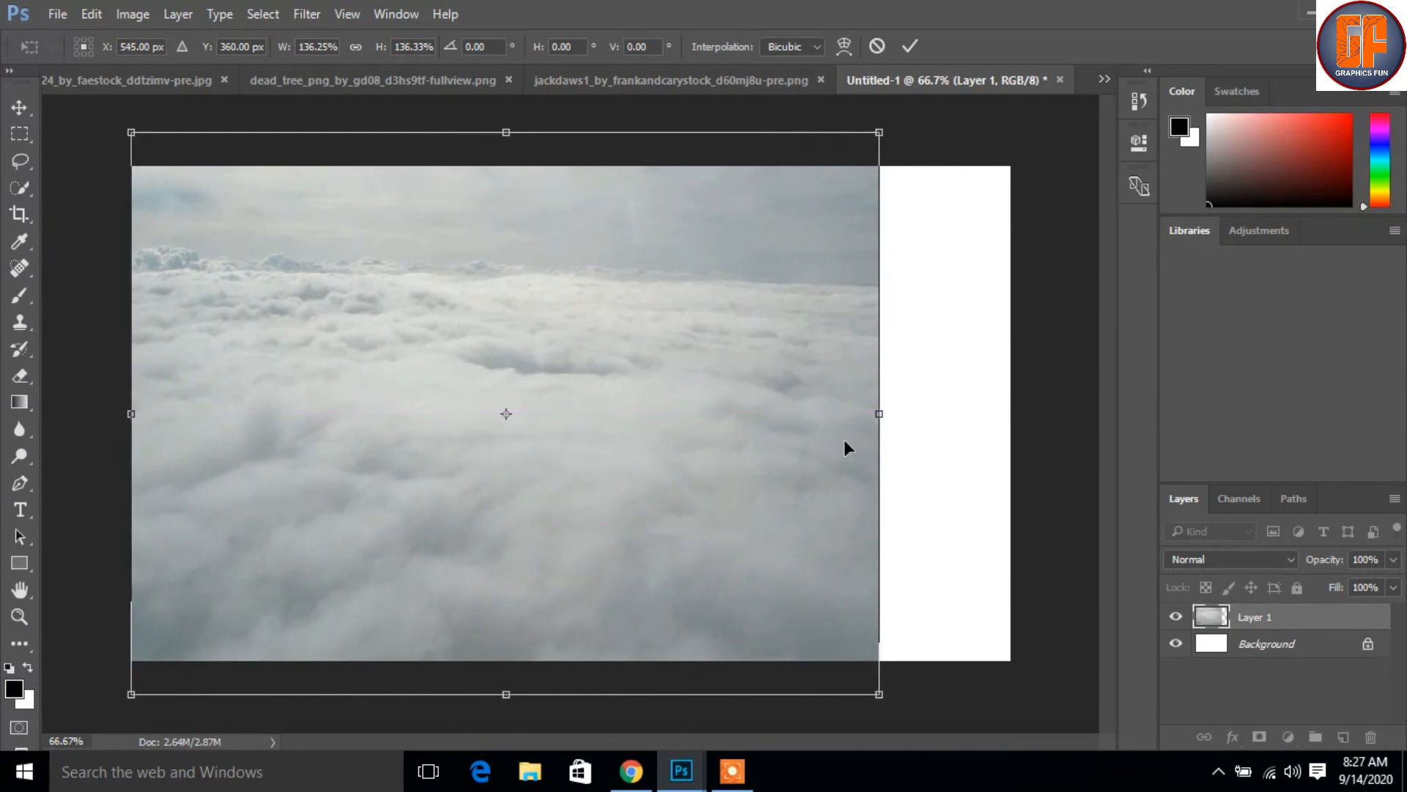
drag(886, 412, 1018, 413)
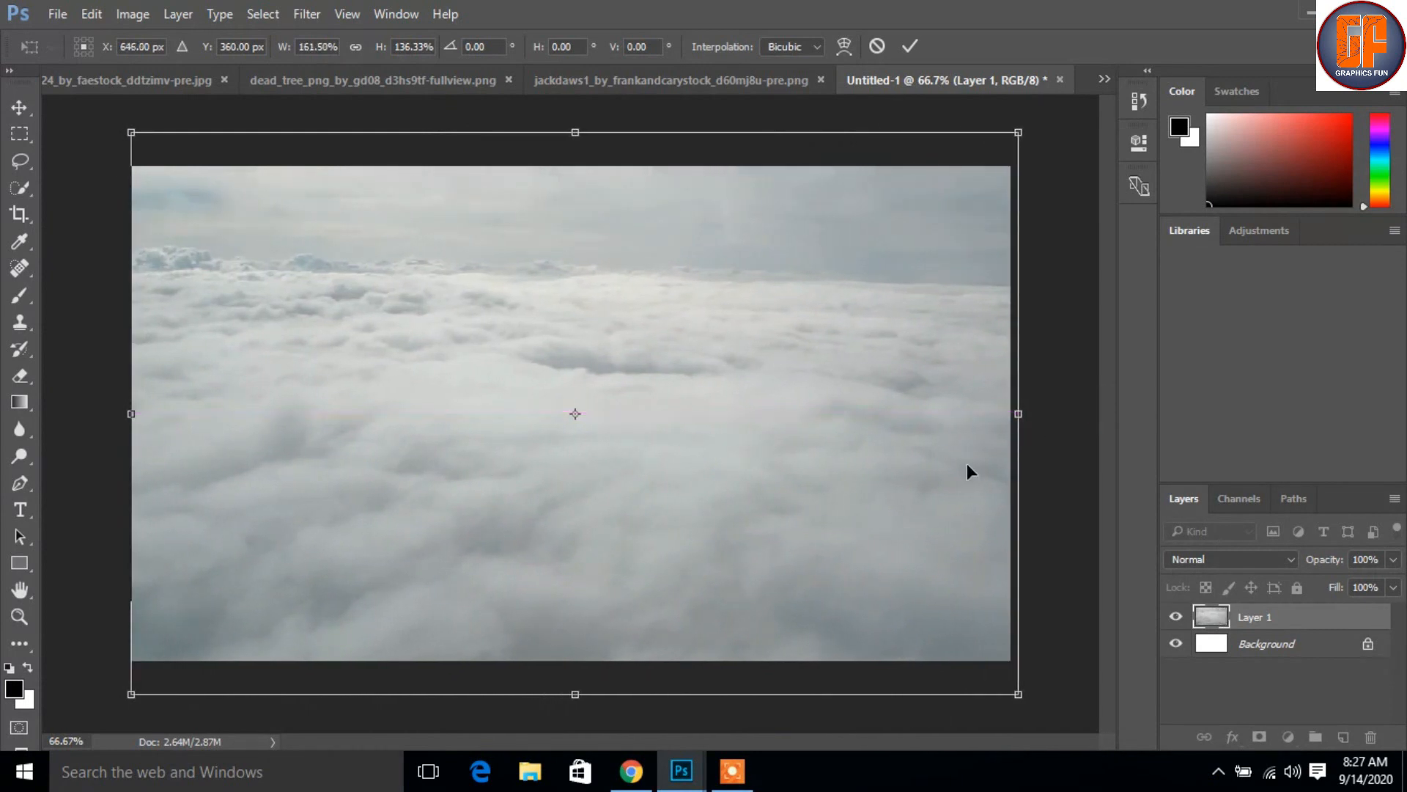
drag(125, 413, 123, 414)
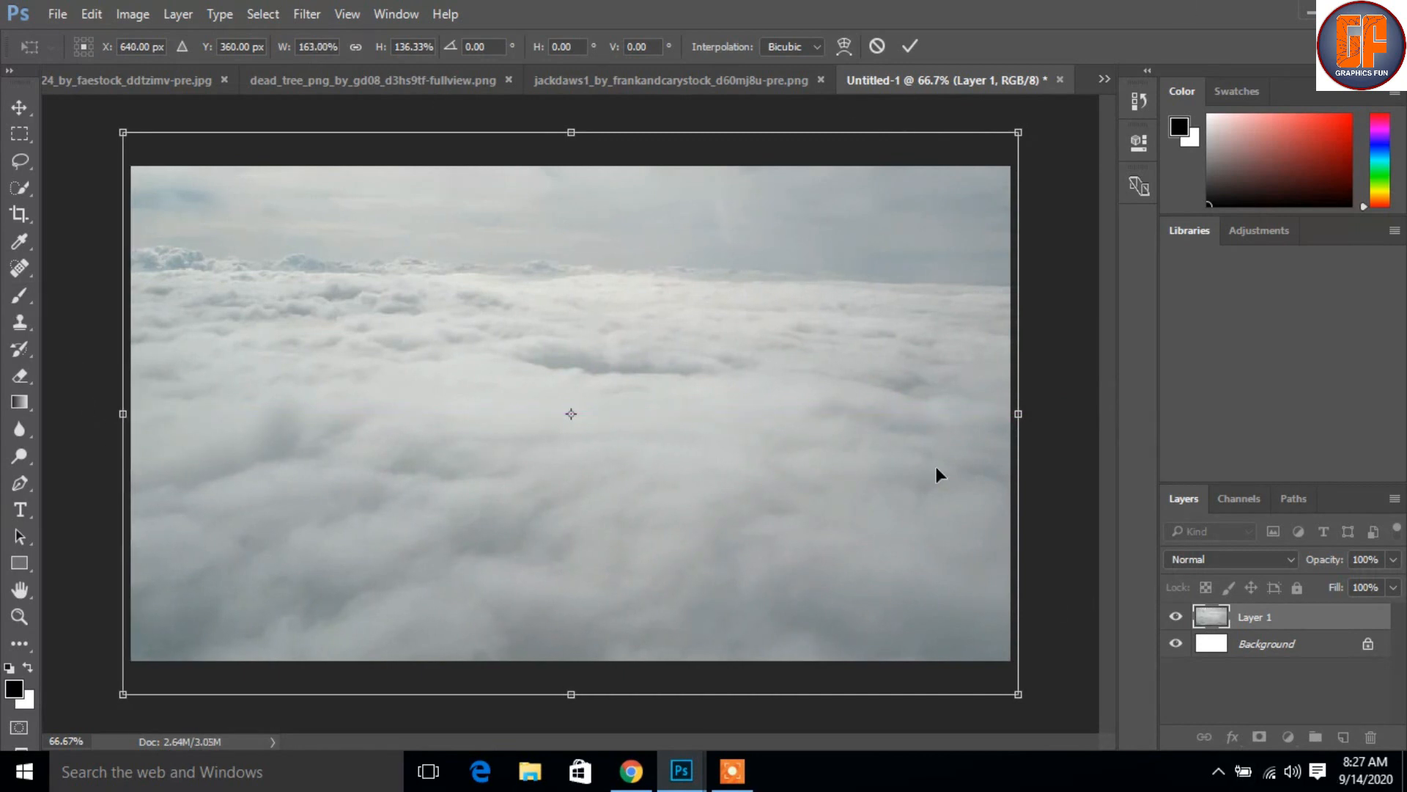
click(910, 46)
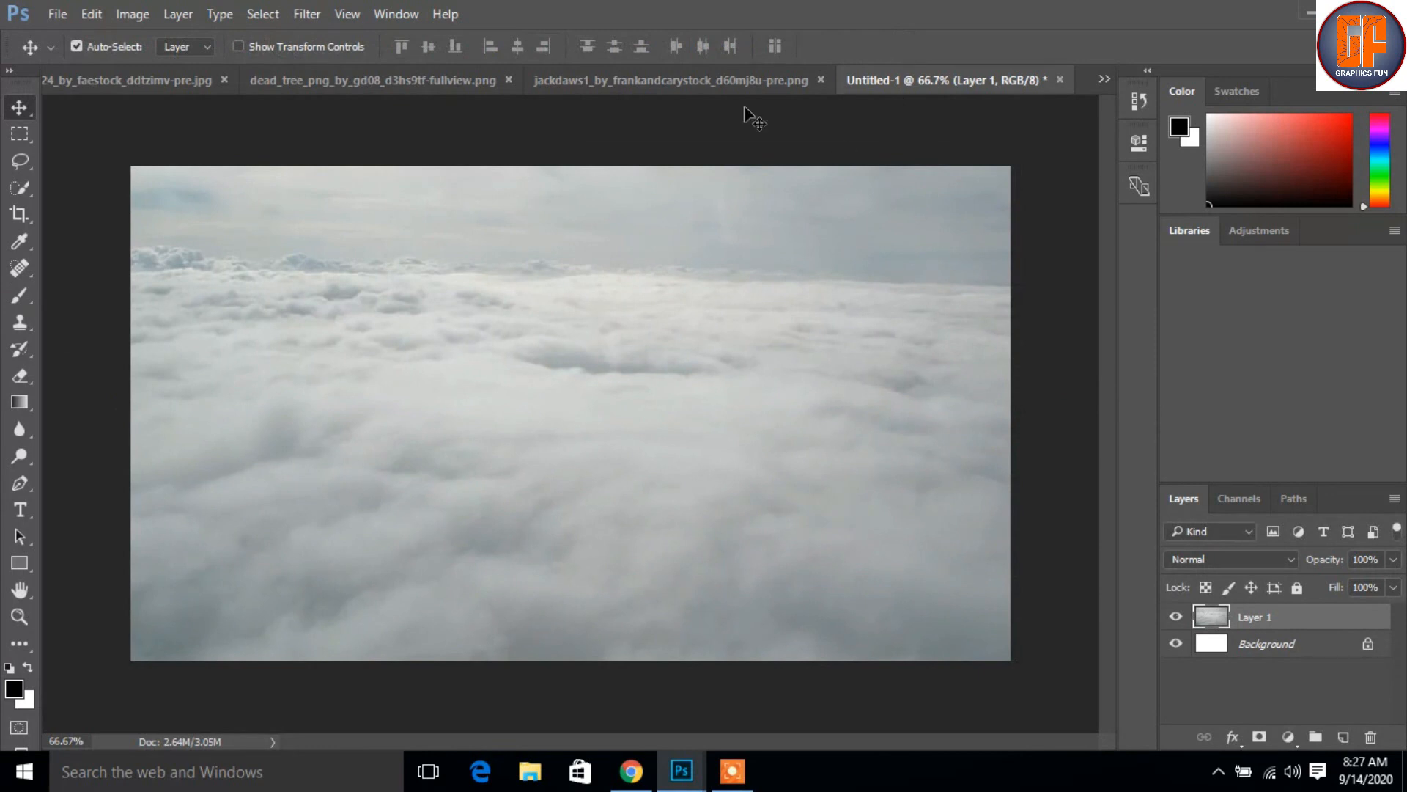
Step: Copy the above_2_by_castock blue cloud photo into the Untitled-1 document and close the source photo
click(1111, 78)
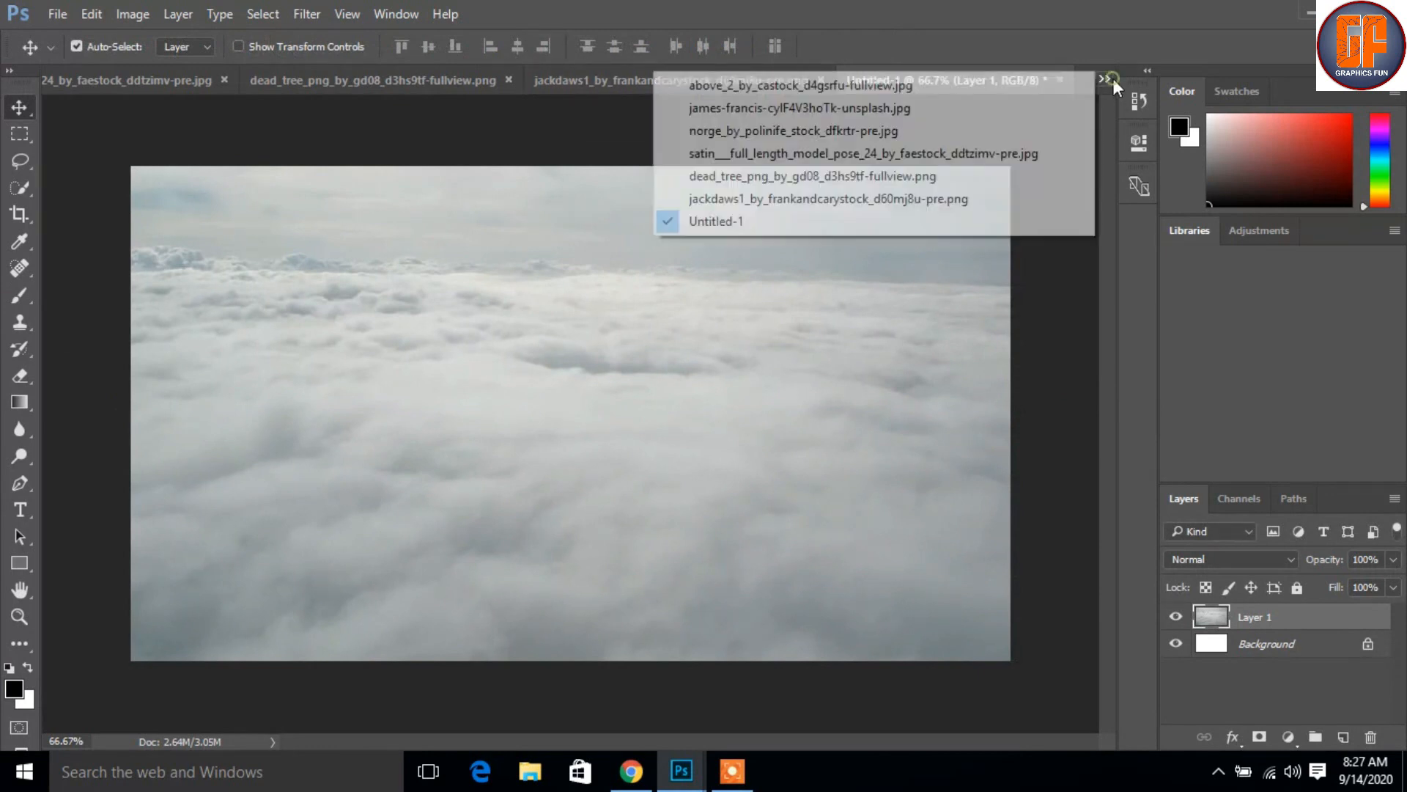
click(991, 91)
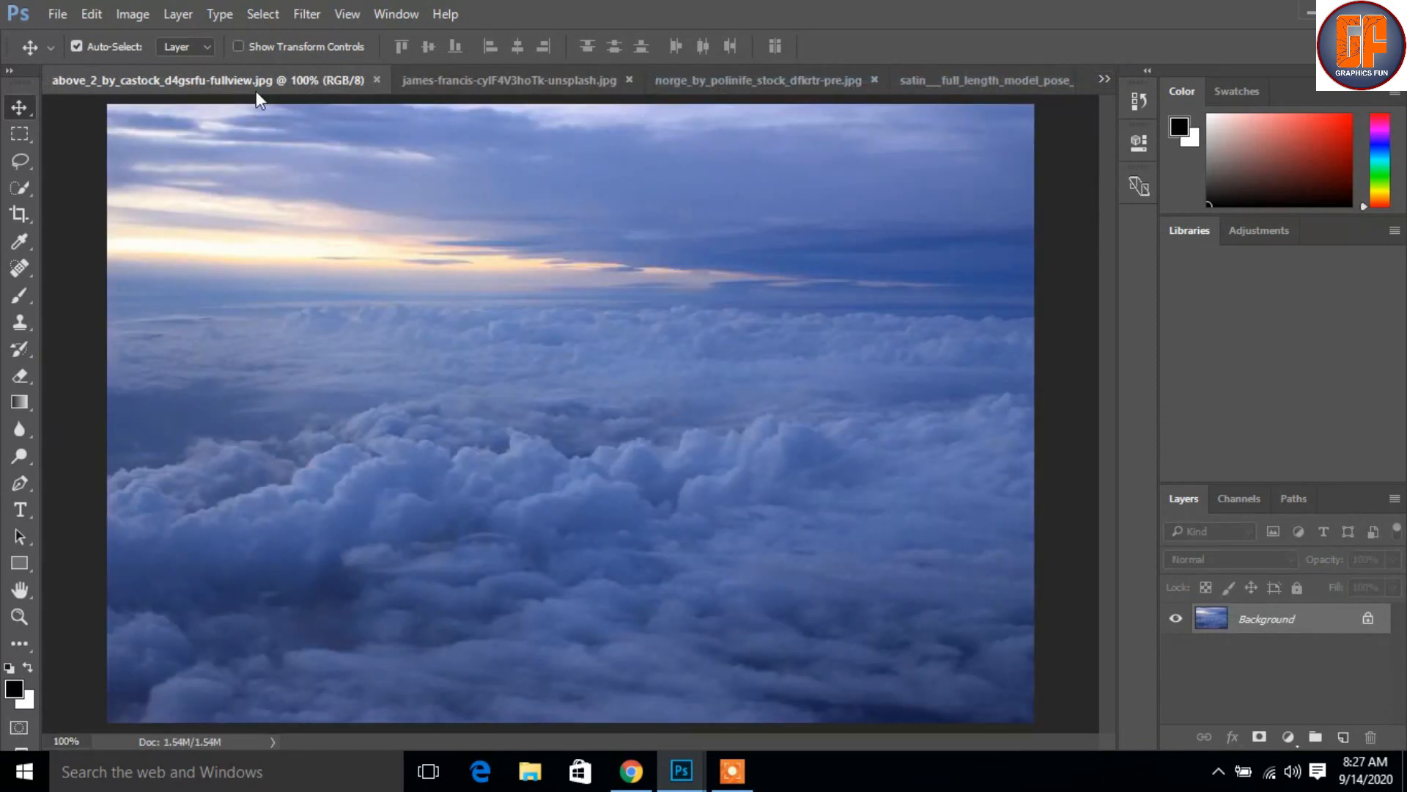
drag(266, 92, 588, 148)
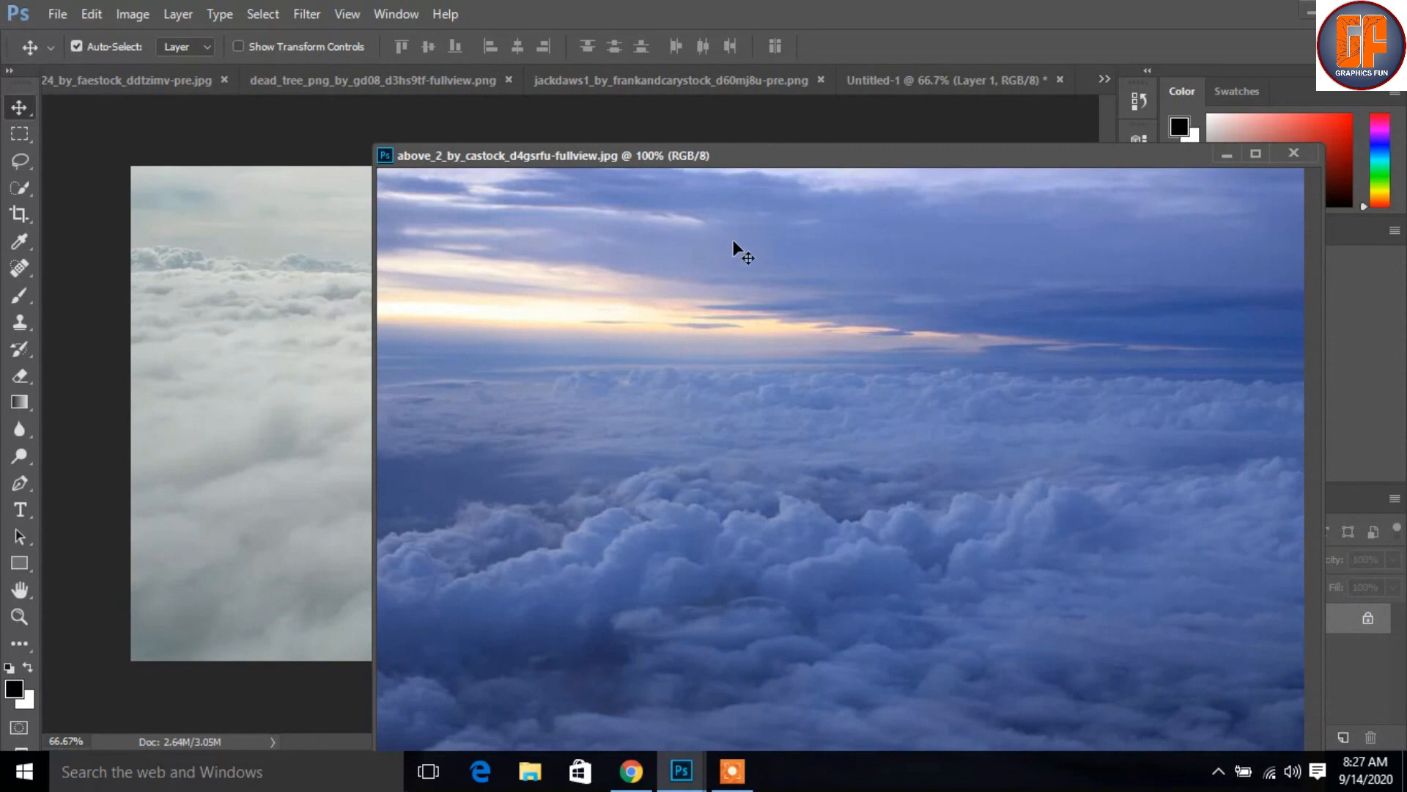
drag(732, 239, 1093, 258)
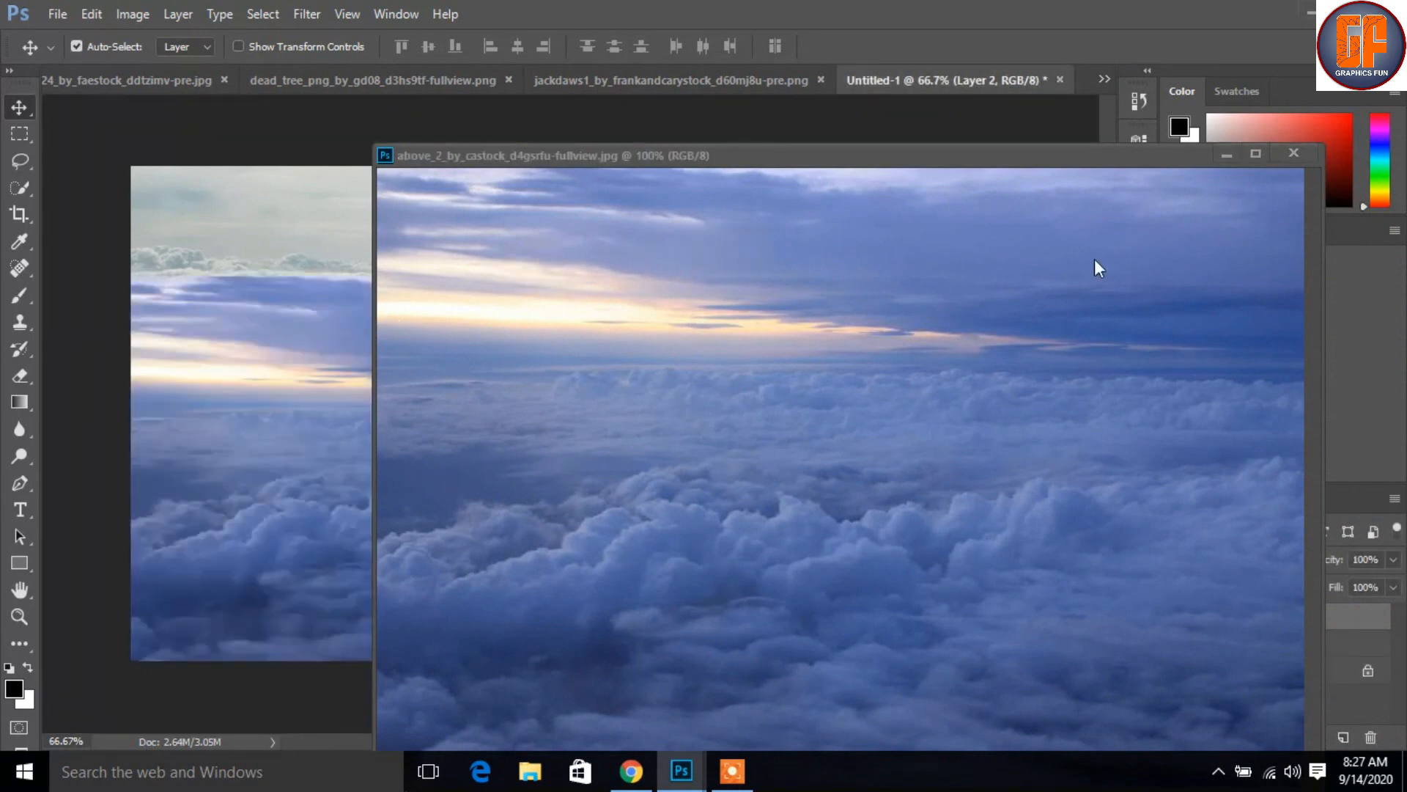
click(1294, 154)
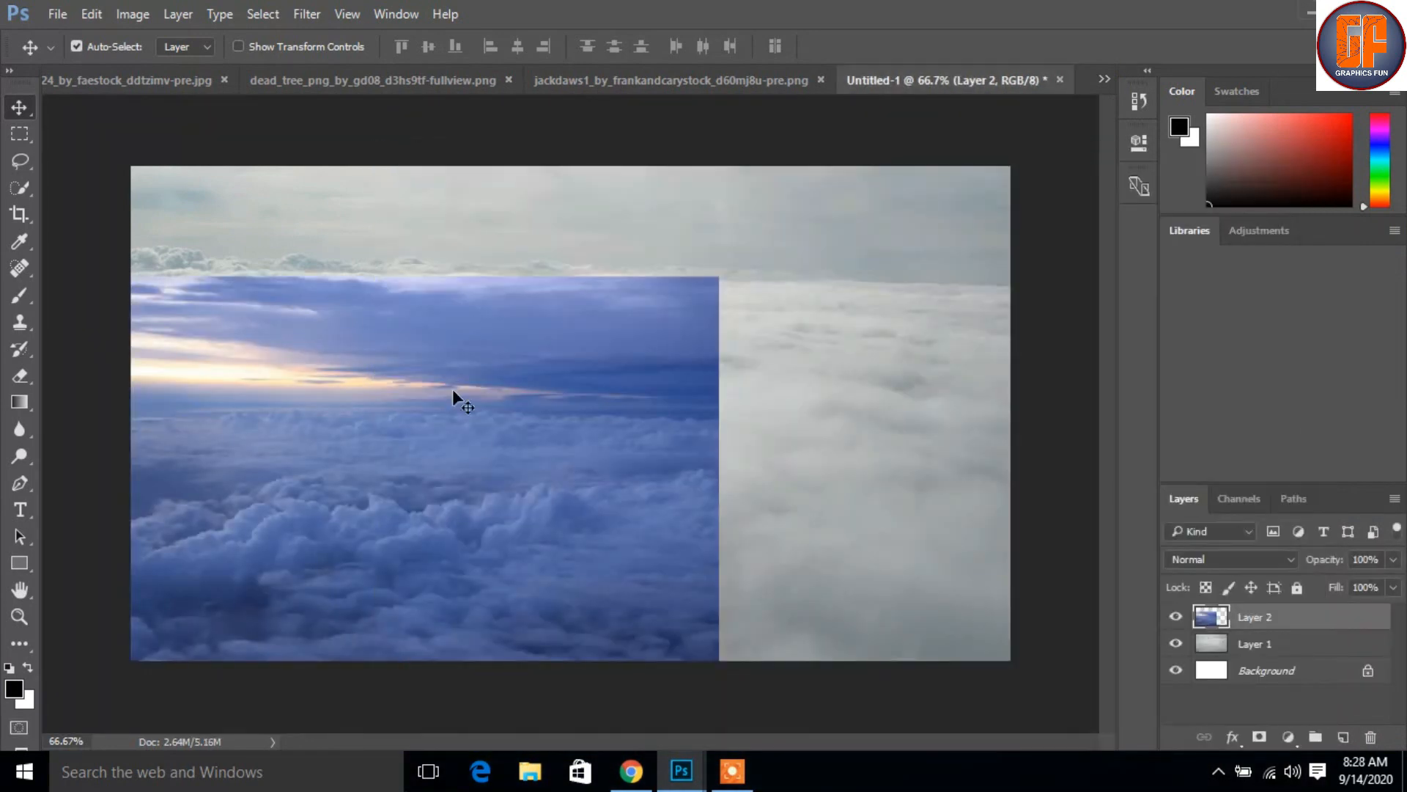
Step: Flip the blue cloud layer horizontally and scale it to about 145% width and 143% height so it covers the canvas
key(ctrl+t)
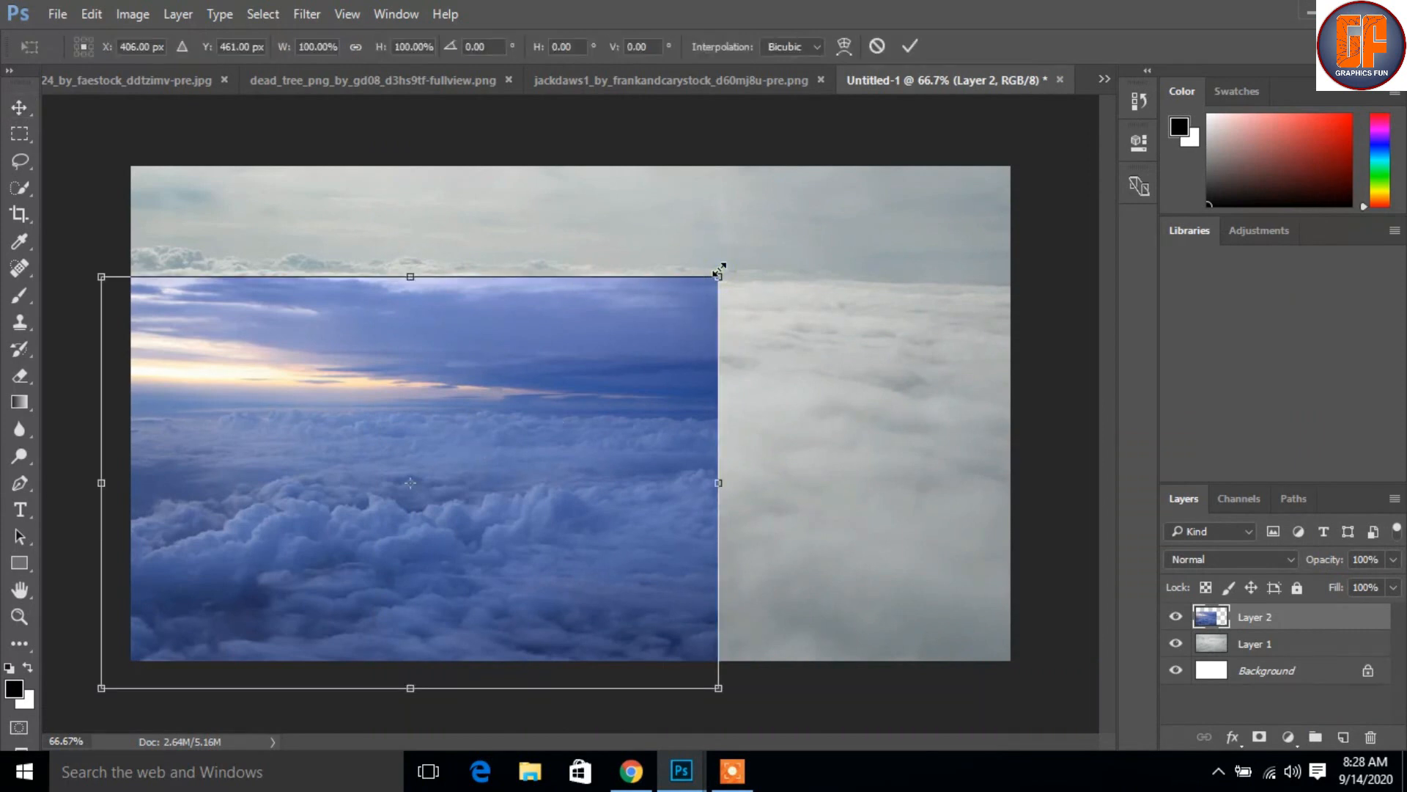
drag(718, 272, 794, 227)
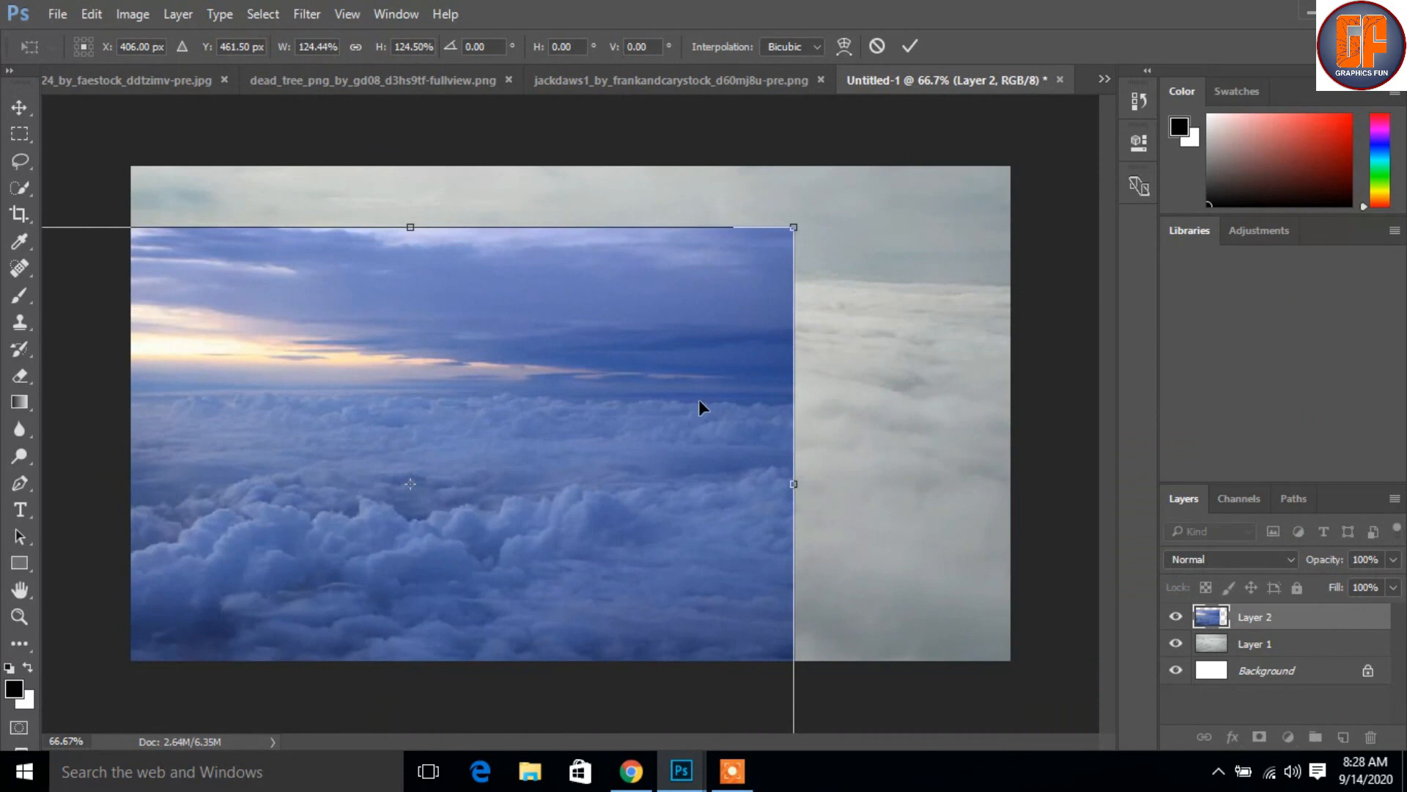
right_click(695, 358)
click(782, 659)
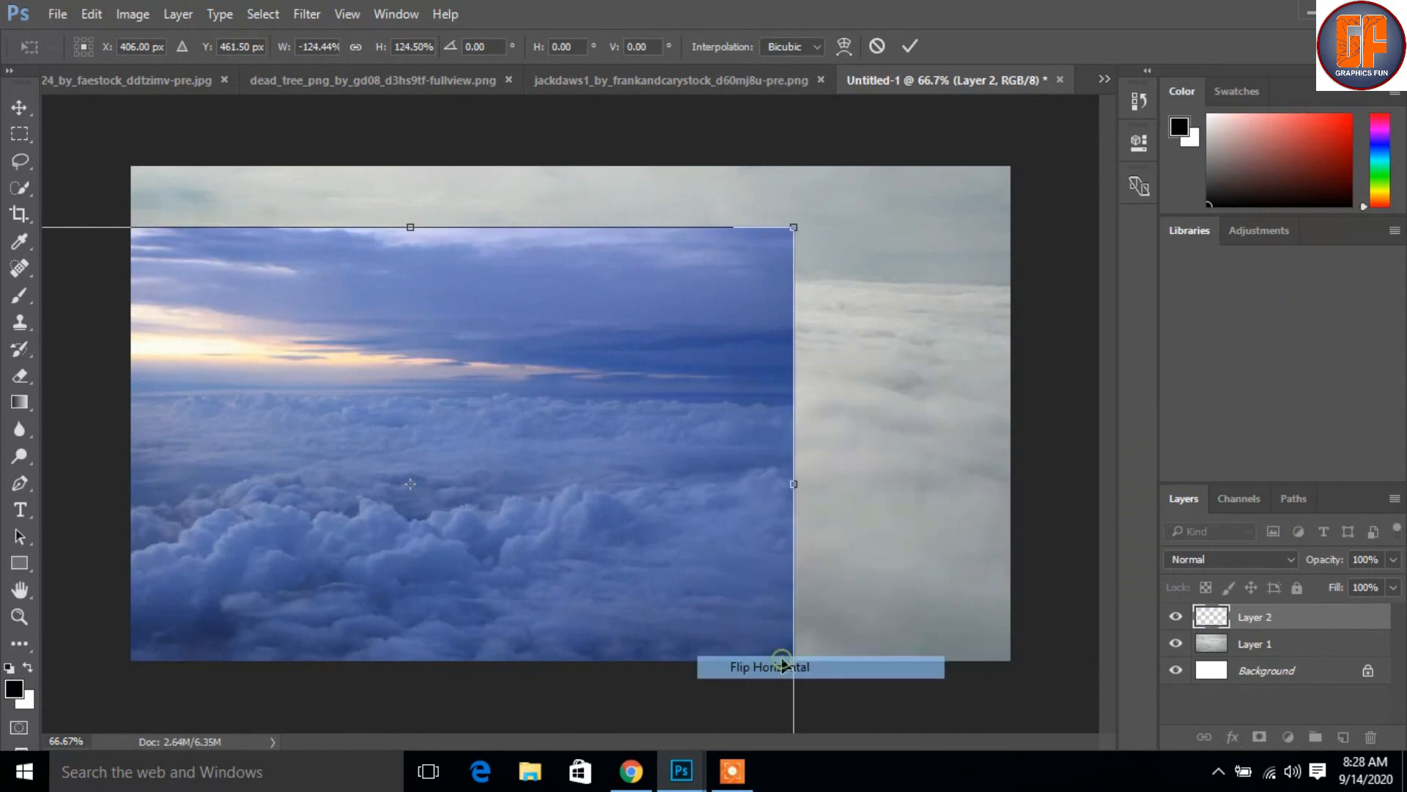
drag(646, 494, 692, 431)
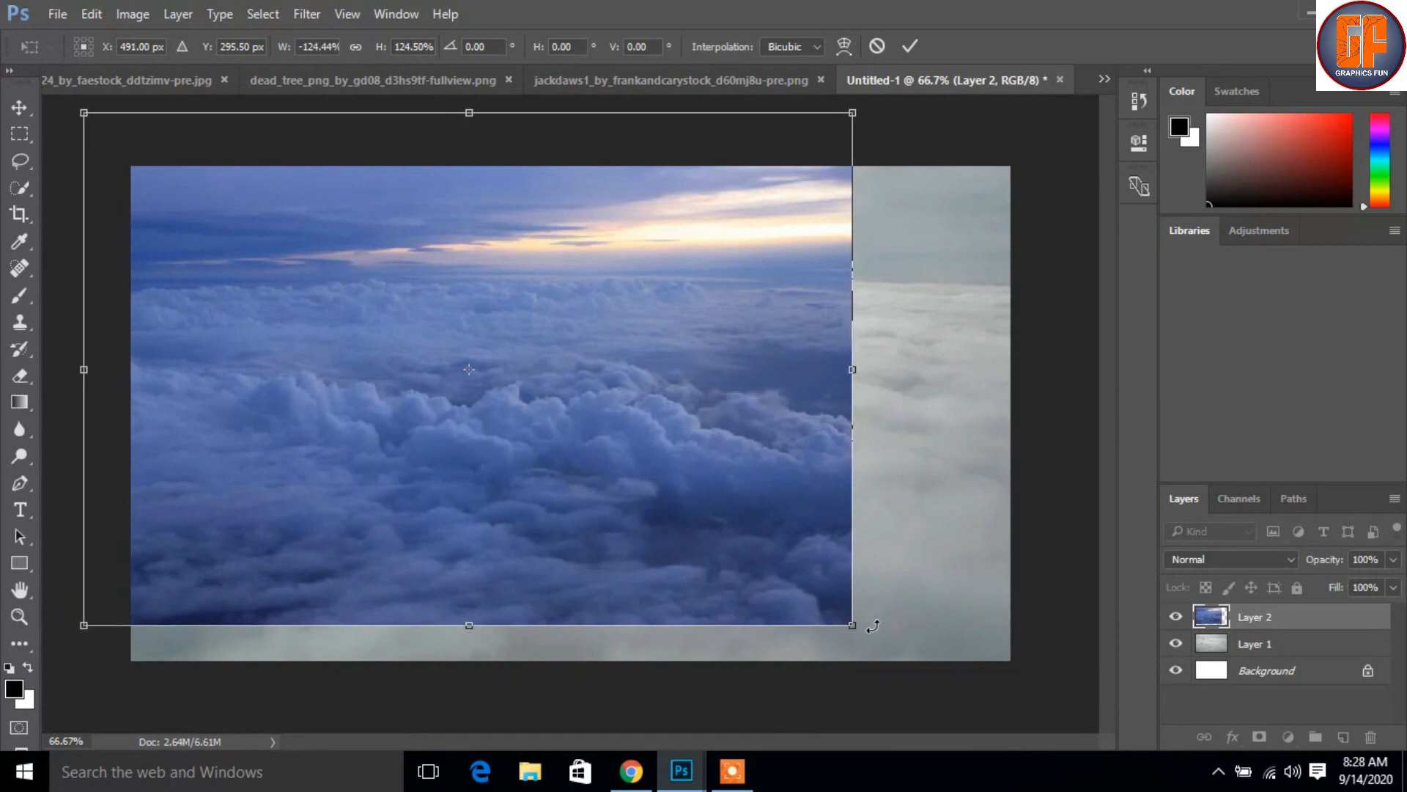
drag(854, 618, 894, 652)
drag(901, 369, 1032, 375)
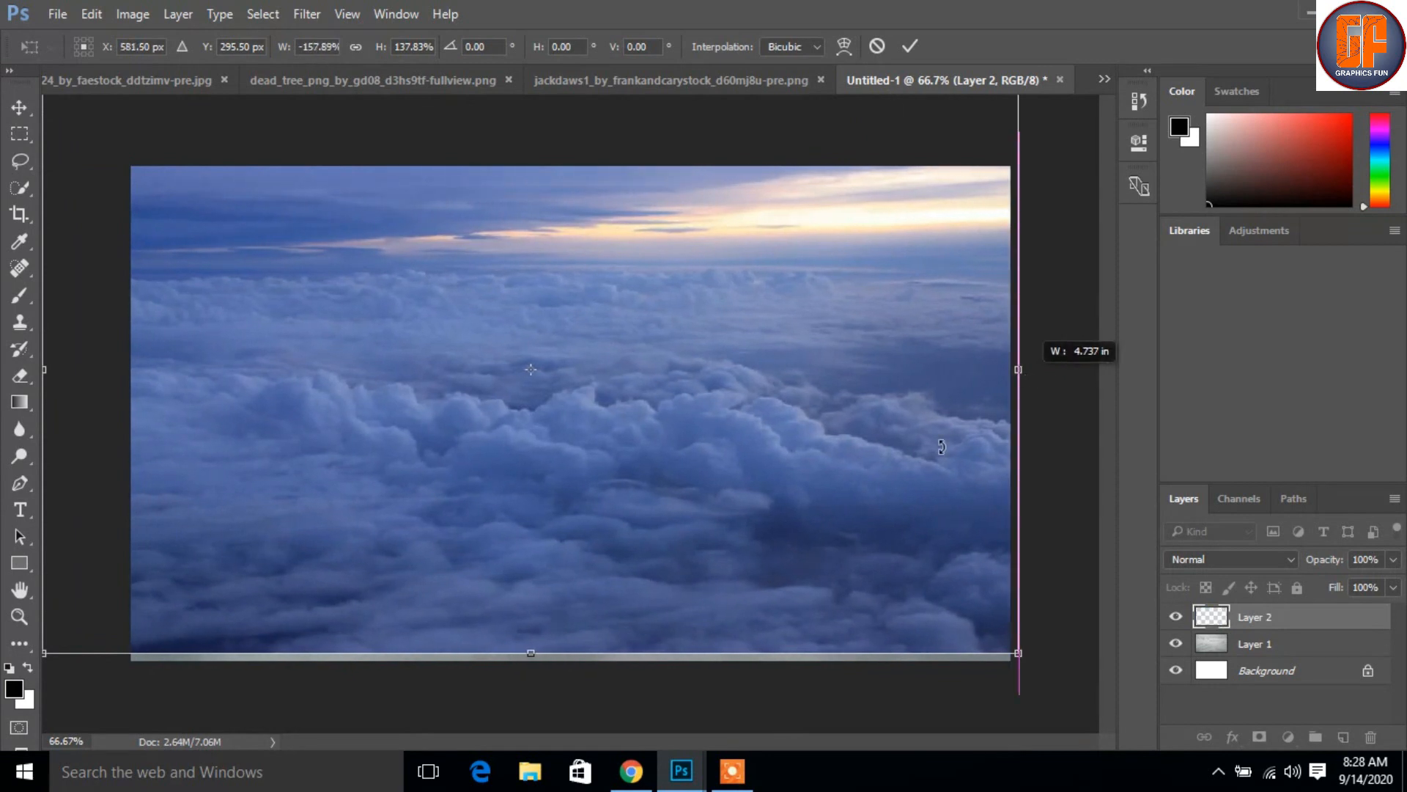
drag(530, 656, 530, 673)
drag(45, 380, 123, 380)
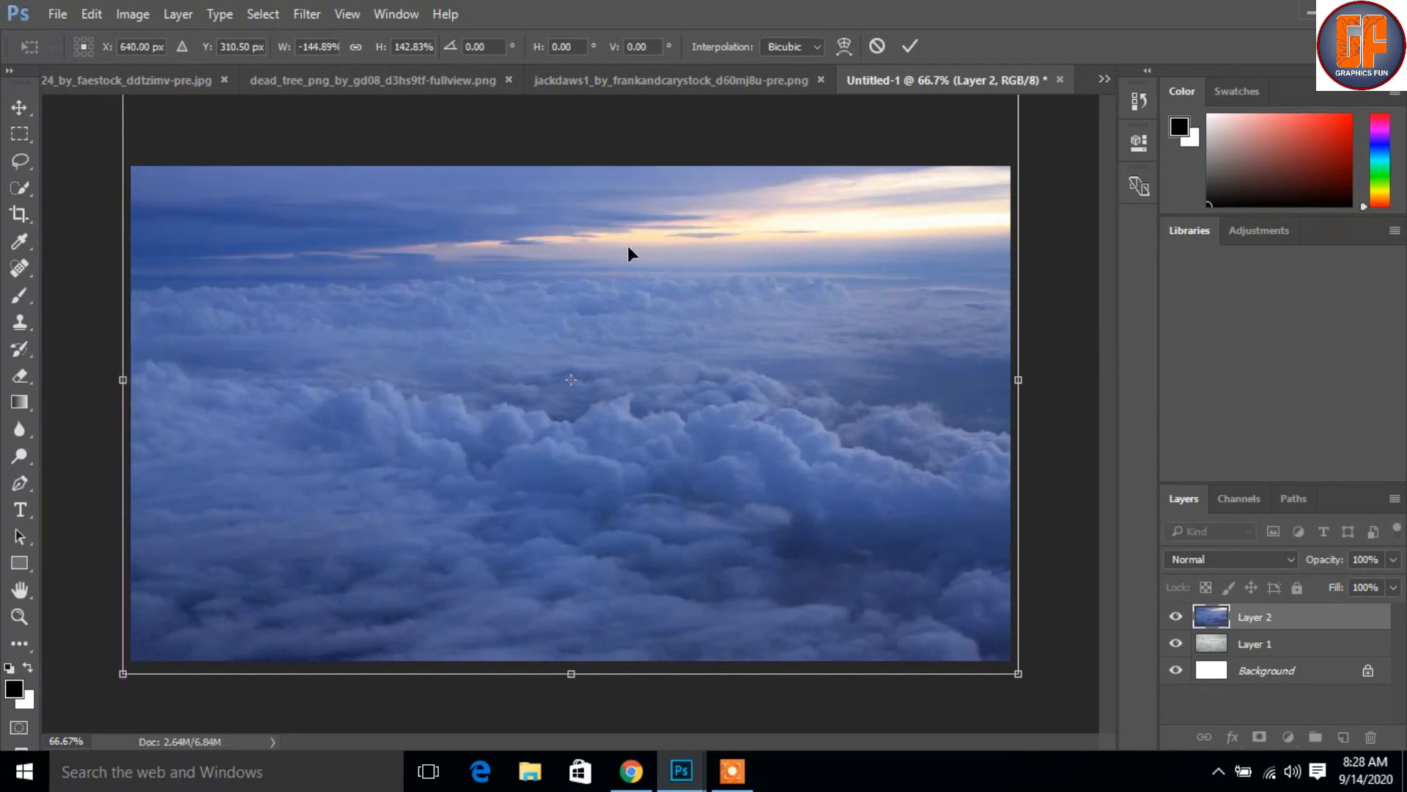
click(911, 46)
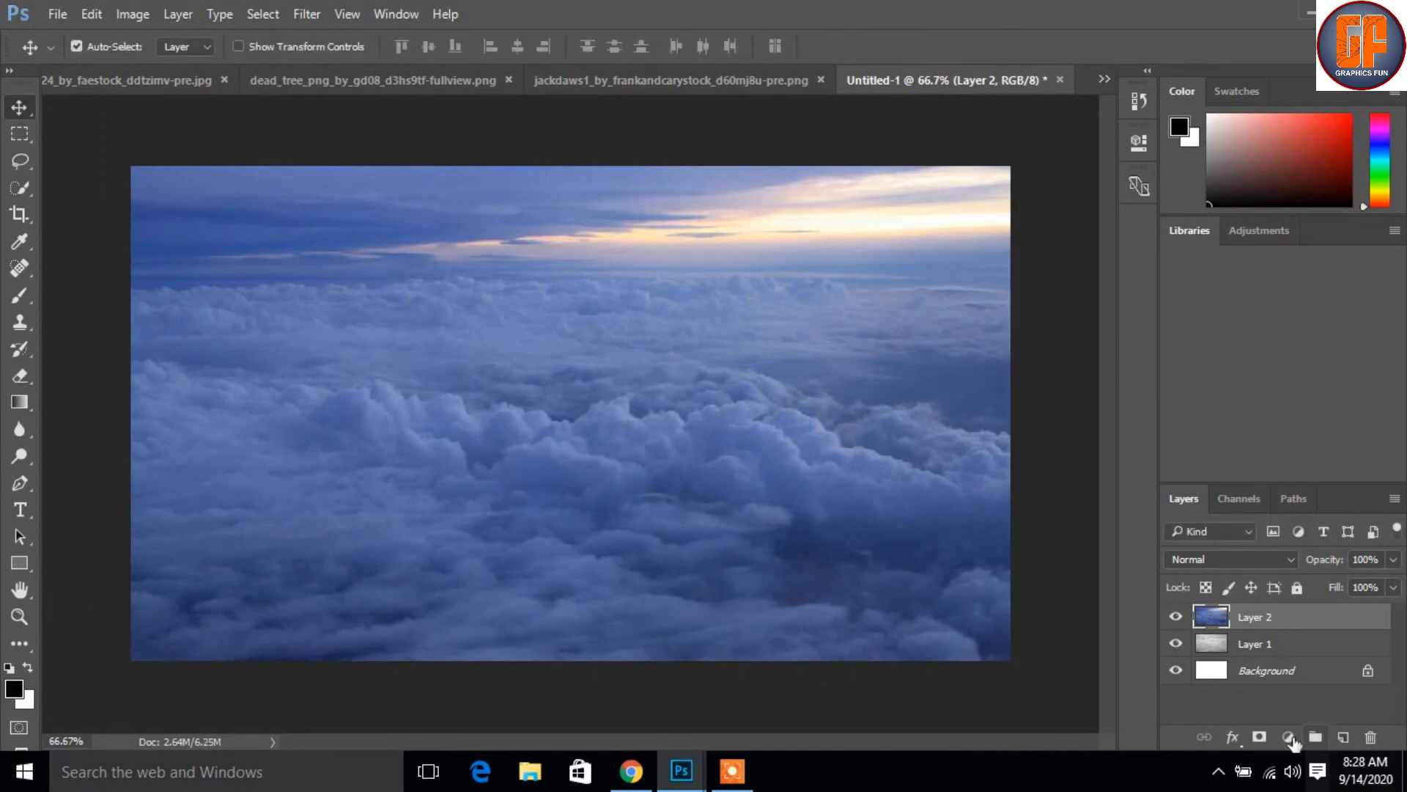
Step: Add a layer mask to the blue cloud layer and set the soft brush to 15% opacity and 400 px size
click(1259, 737)
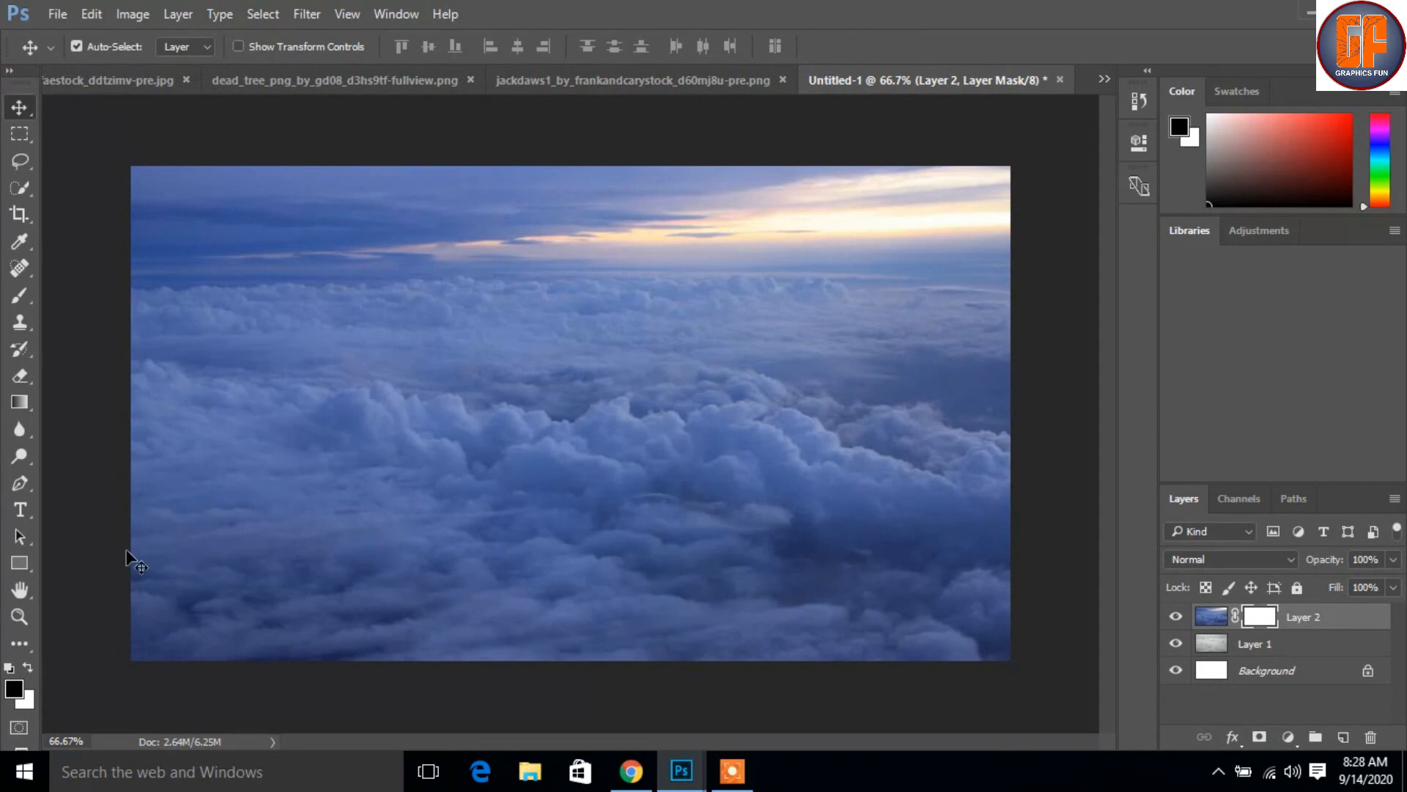
click(21, 295)
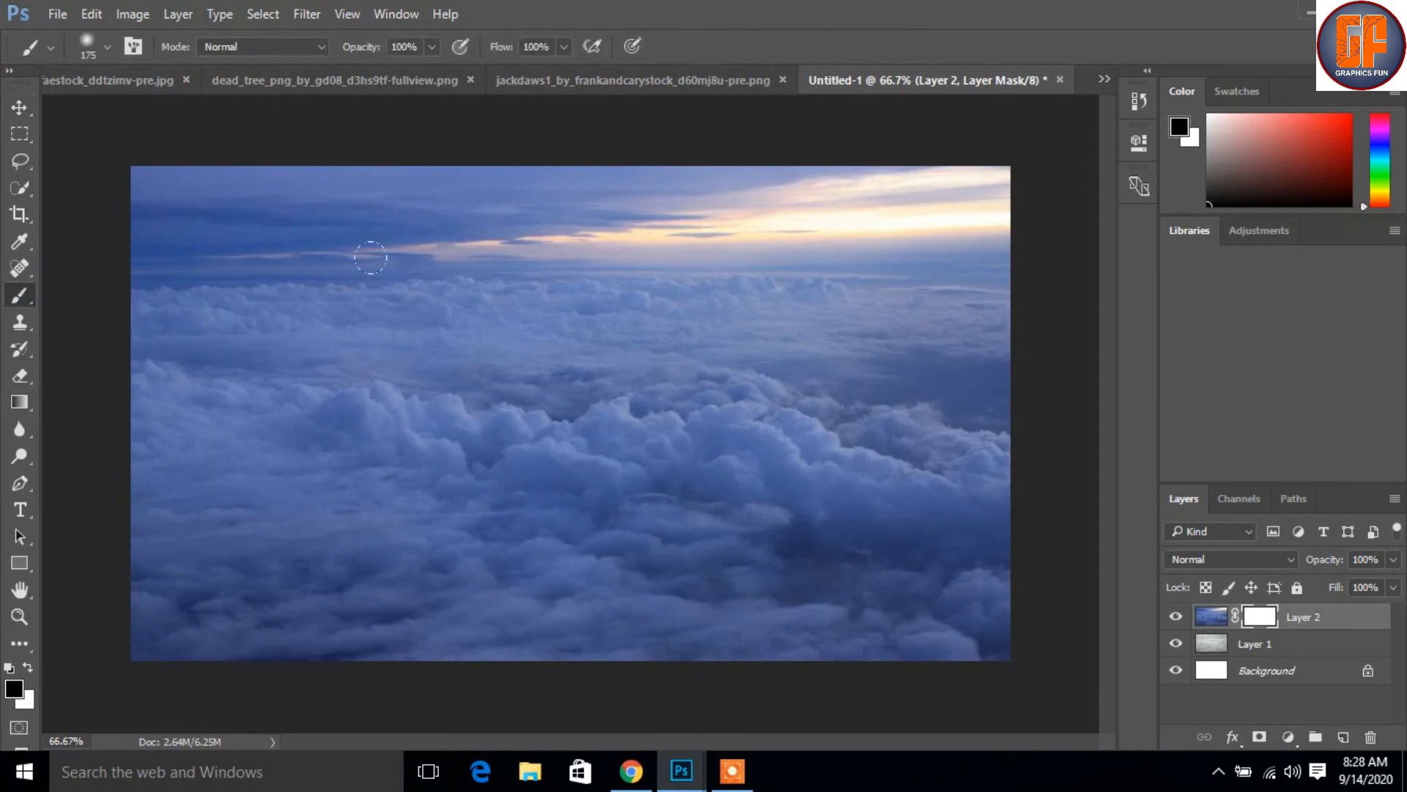
click(431, 47)
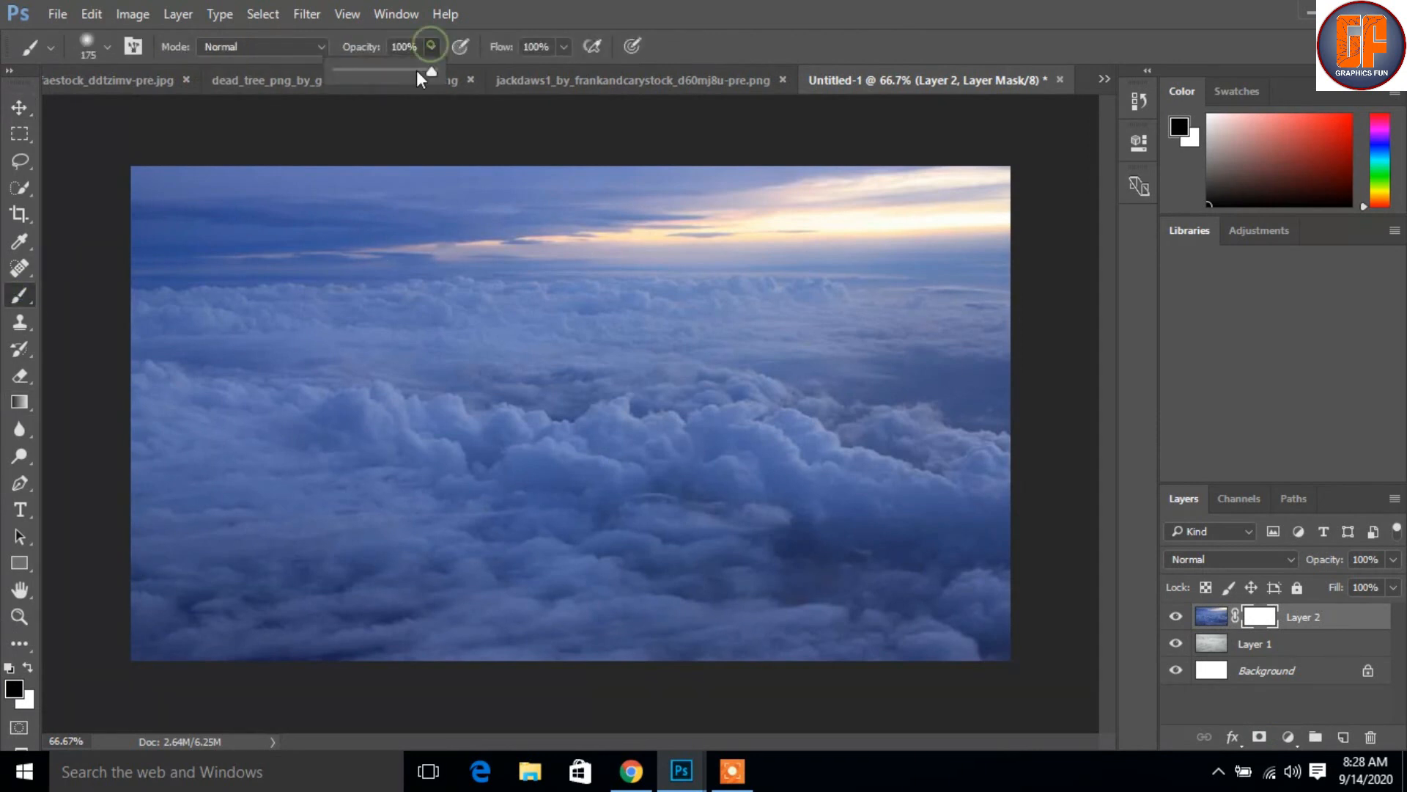
click(352, 66)
click(434, 47)
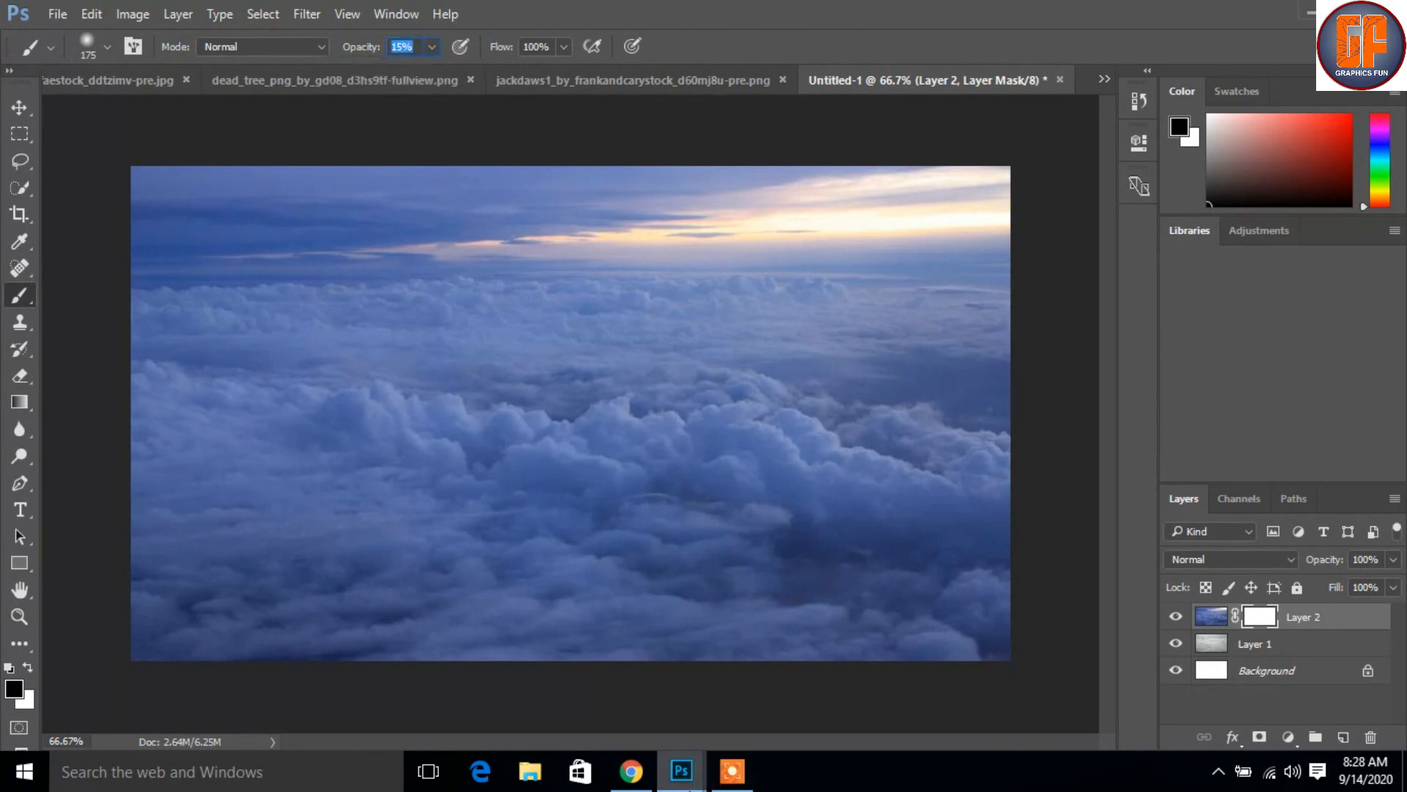
key(bracketright)
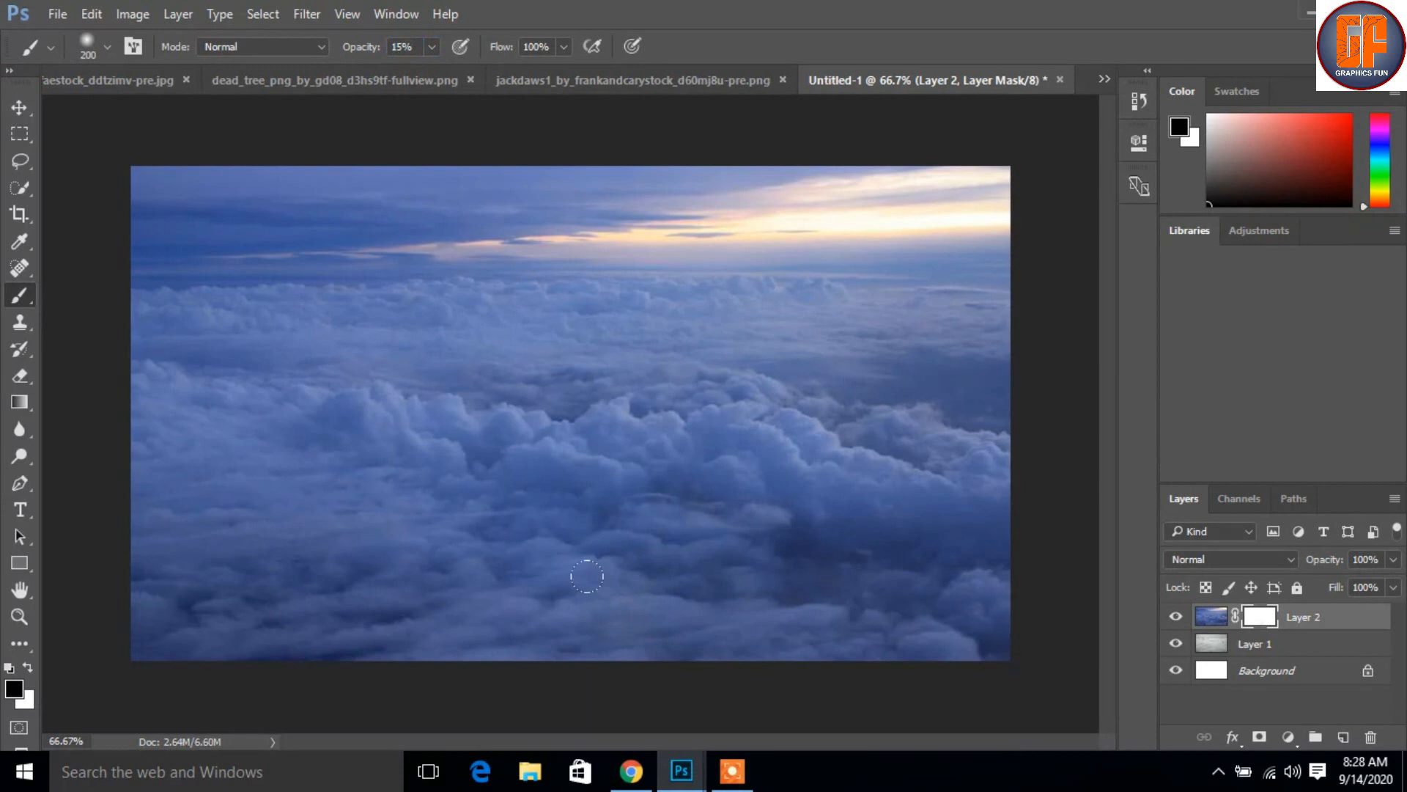
Step: Paint black over the clouds and sky on the layer mask with the 15% opacity brush, blending the grey clouds through the blue ones
click(662, 533)
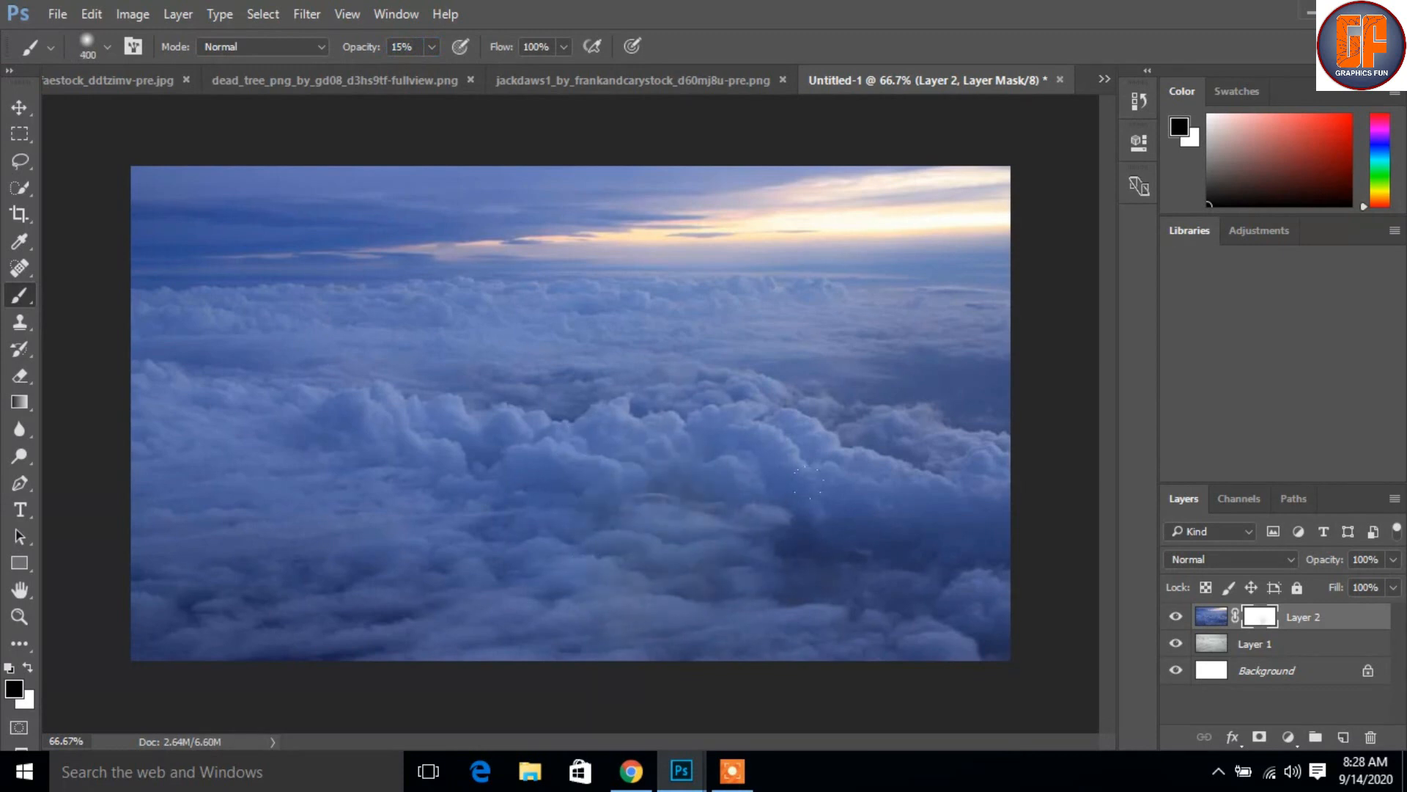
click(899, 574)
click(811, 572)
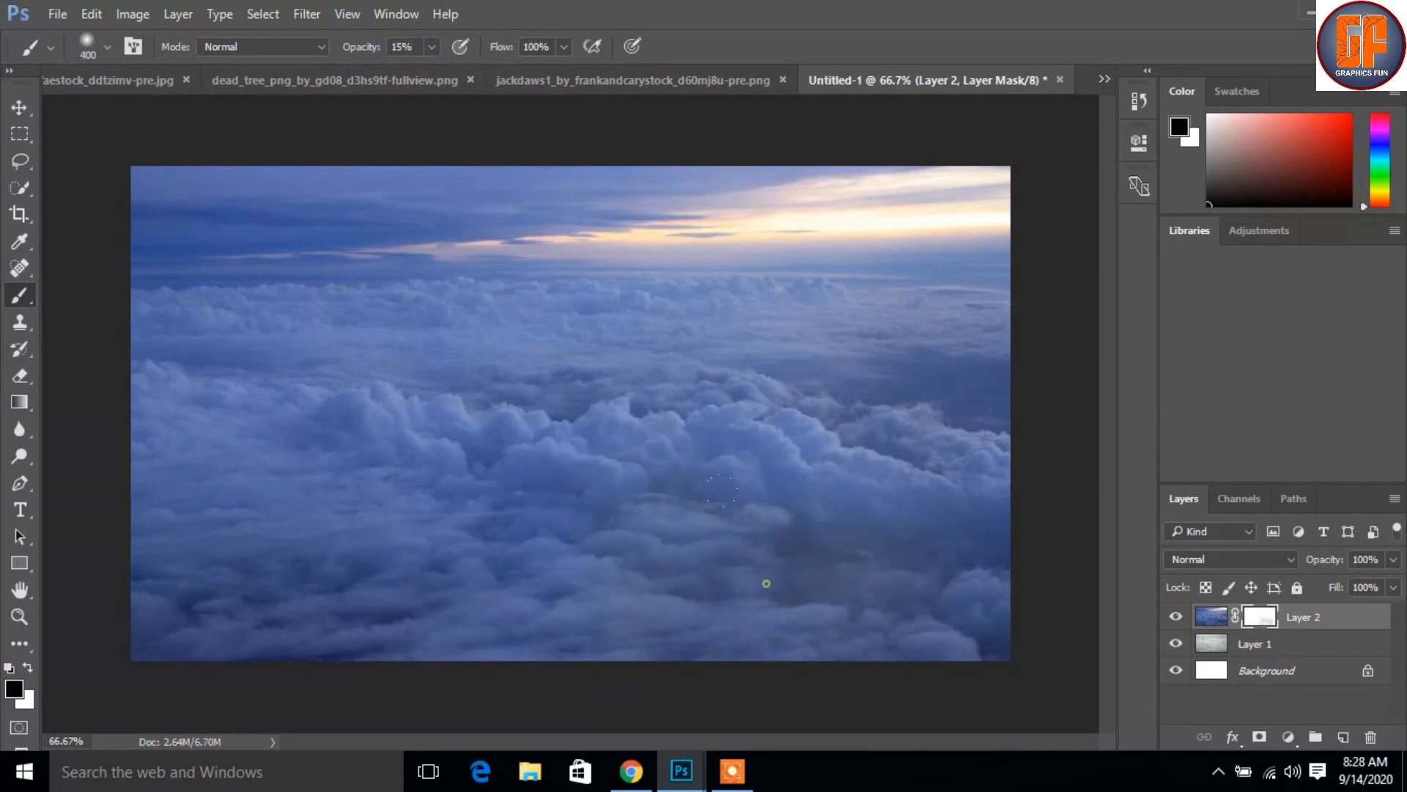
click(939, 595)
click(940, 387)
click(822, 359)
click(886, 385)
click(972, 620)
click(421, 561)
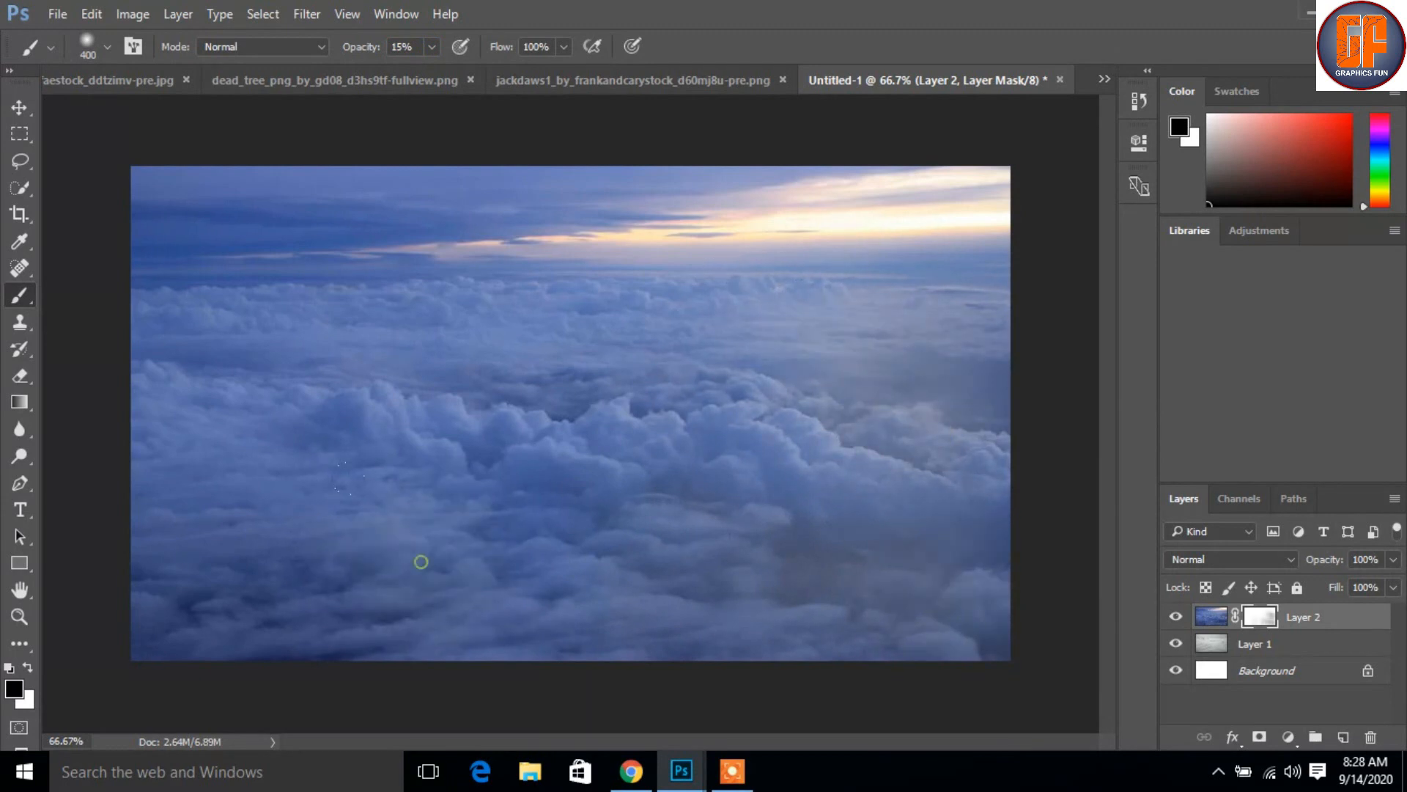
click(516, 528)
click(560, 608)
click(291, 583)
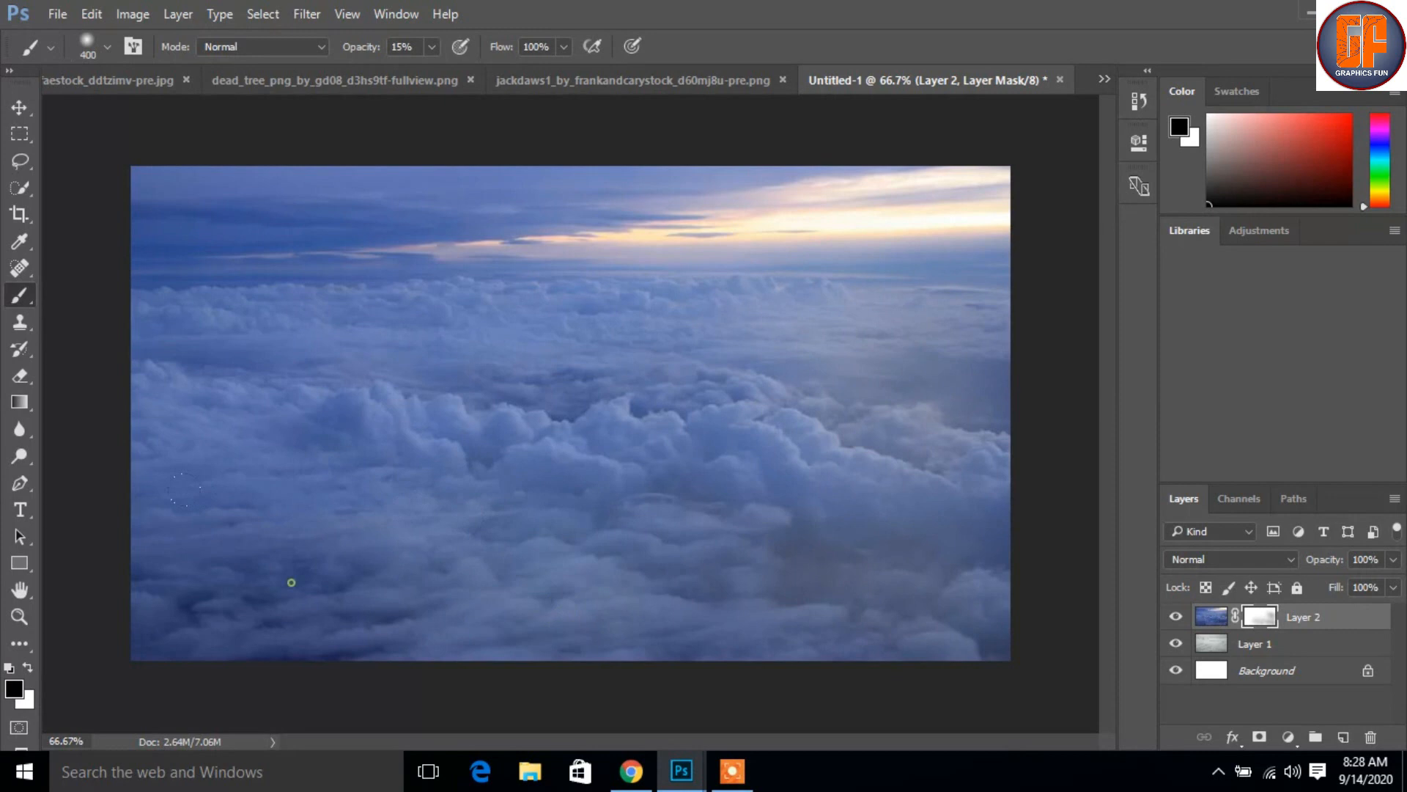
click(265, 581)
click(412, 590)
click(265, 444)
click(112, 387)
click(172, 276)
click(182, 243)
click(282, 223)
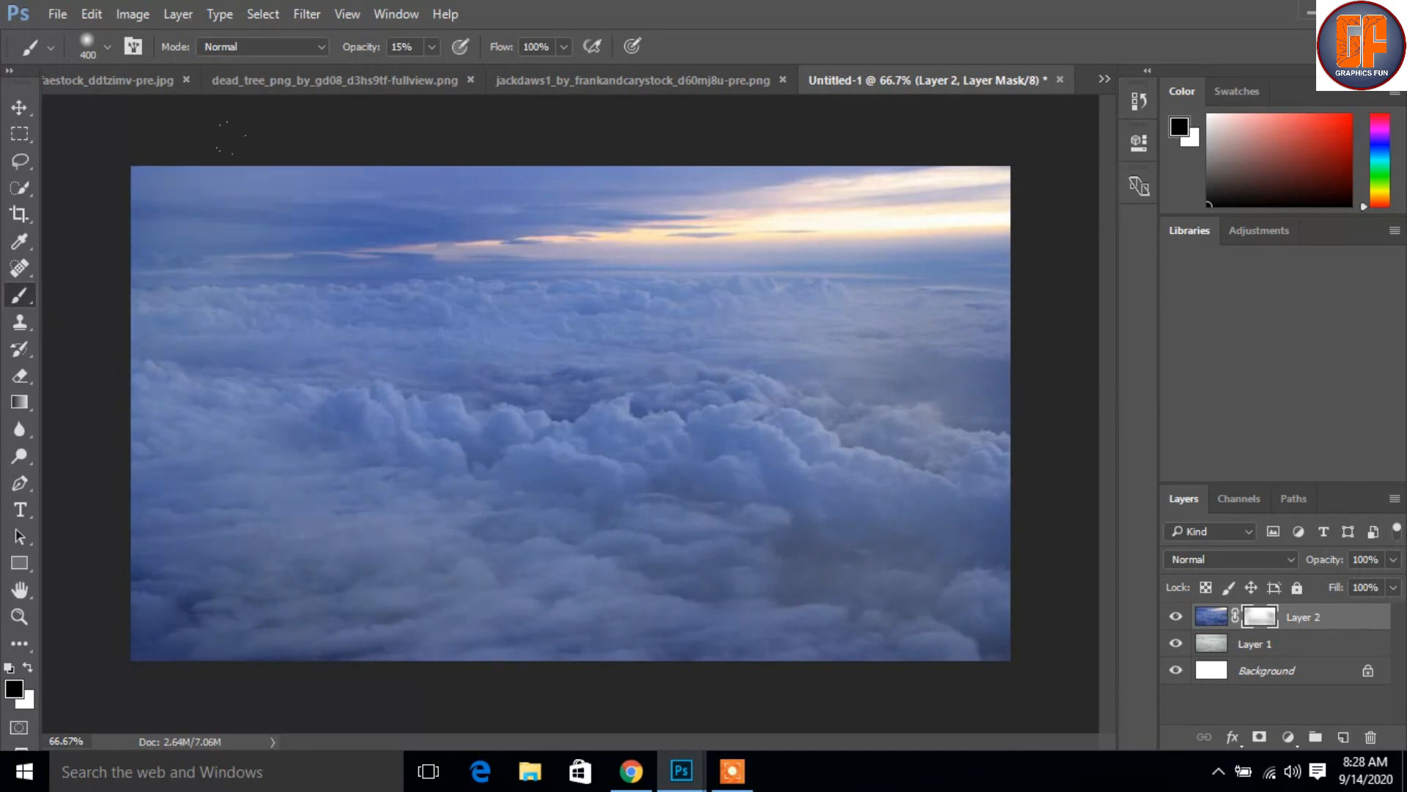
click(329, 230)
click(399, 231)
click(475, 213)
click(551, 211)
click(740, 224)
click(878, 242)
click(714, 320)
click(500, 333)
click(367, 320)
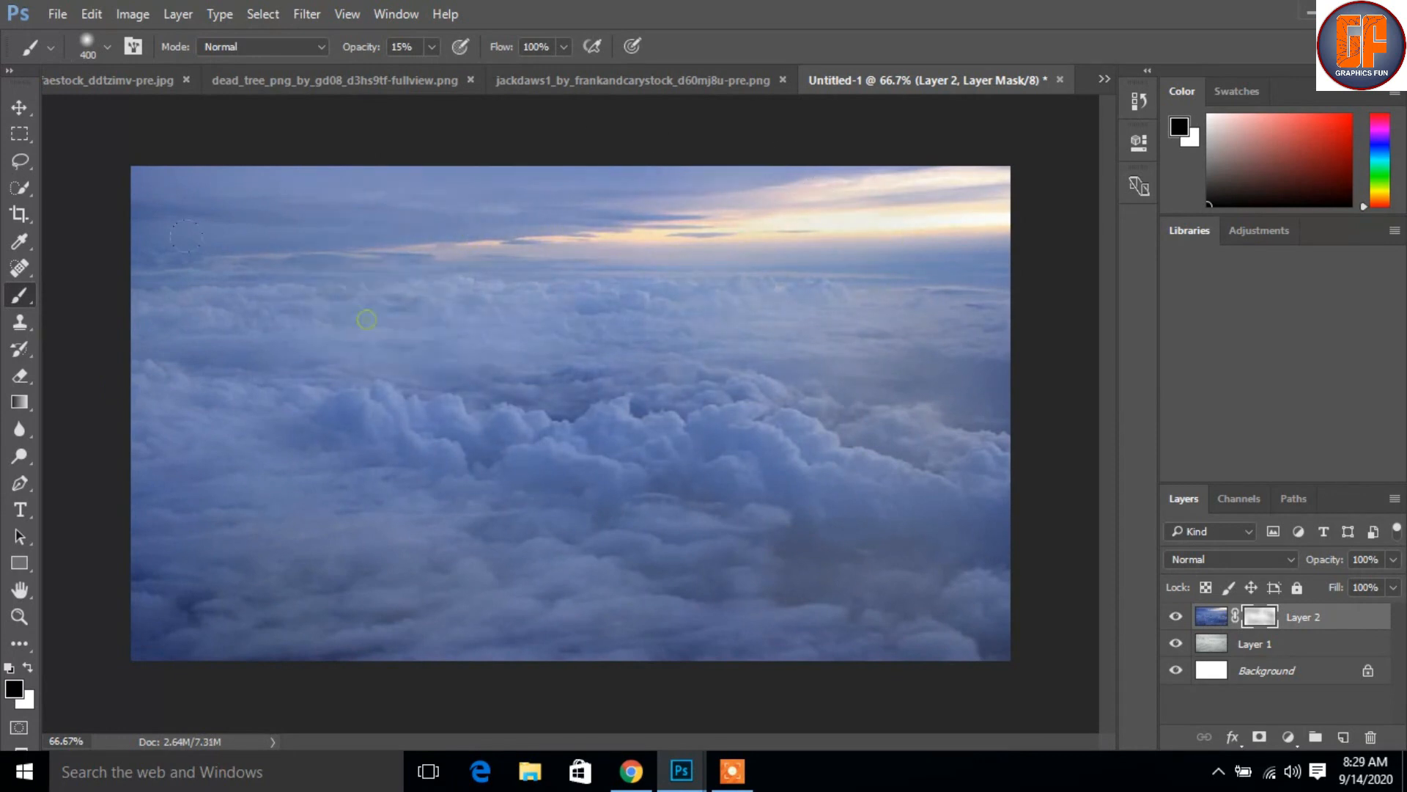
click(625, 382)
click(908, 384)
click(351, 340)
click(178, 341)
click(181, 540)
click(186, 609)
click(374, 638)
click(685, 584)
click(724, 475)
click(568, 444)
click(389, 431)
click(910, 492)
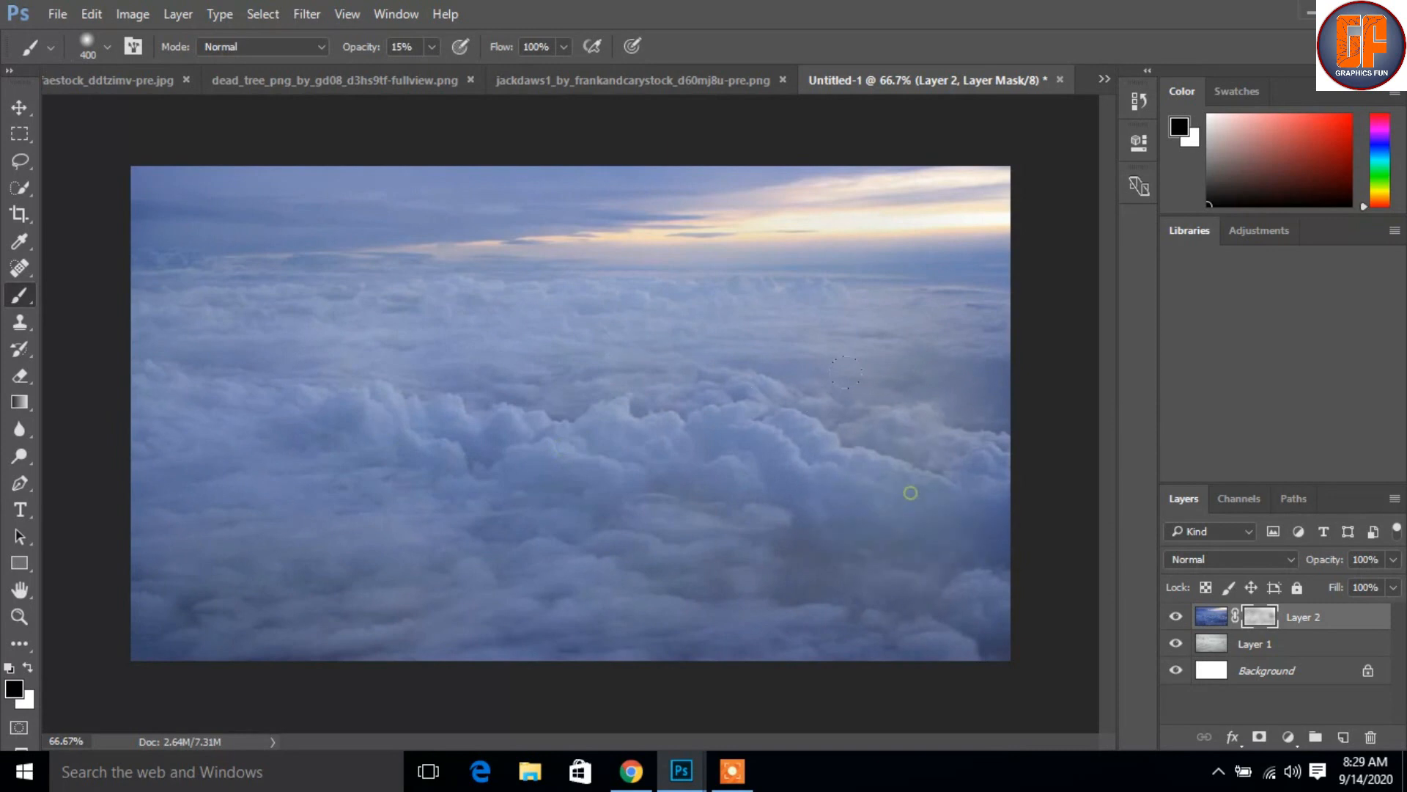
click(534, 333)
click(139, 376)
click(165, 229)
click(385, 223)
click(500, 234)
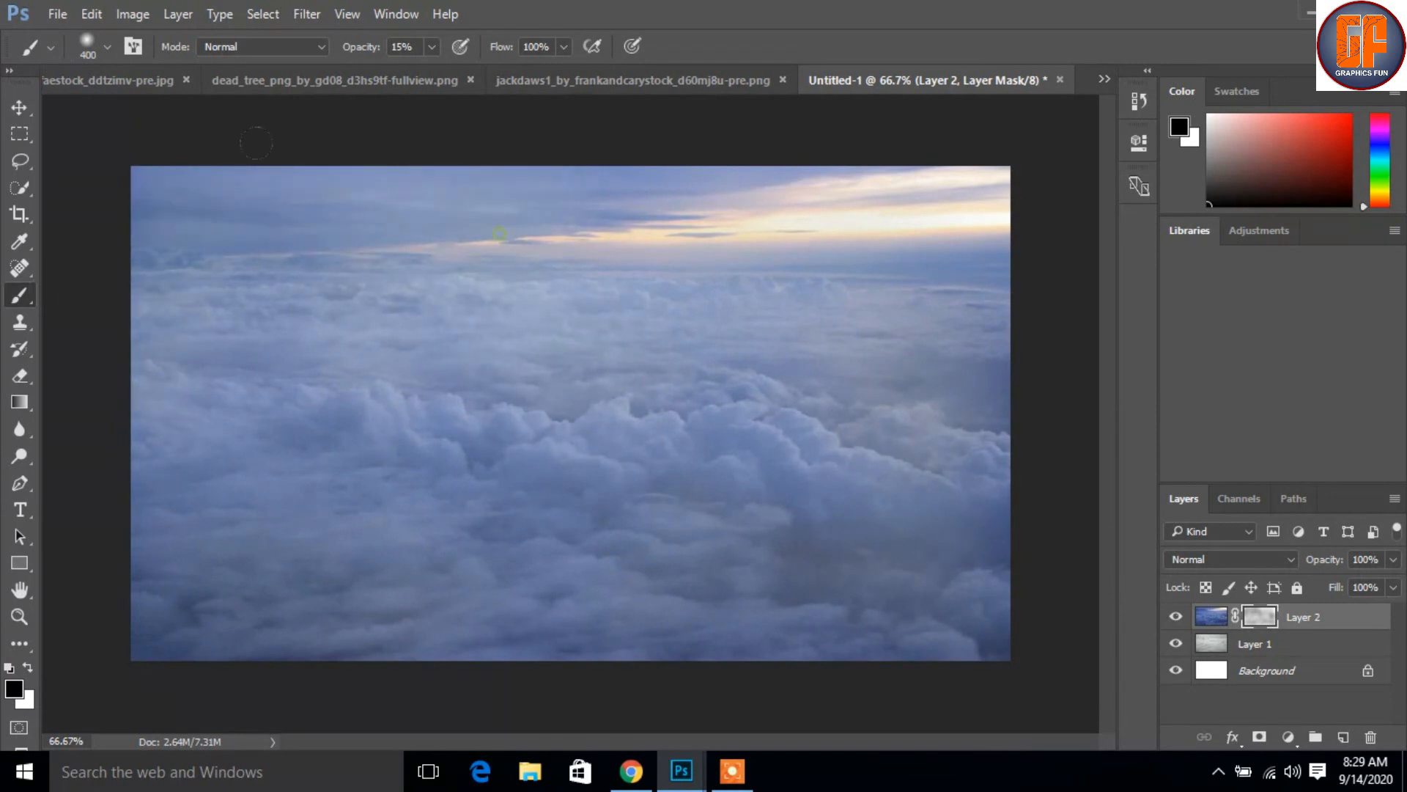
Step: Add a few more black brush dabs at 15% opacity on the blue cloud layer's mask, over the left side and centre
click(157, 247)
click(223, 612)
click(445, 478)
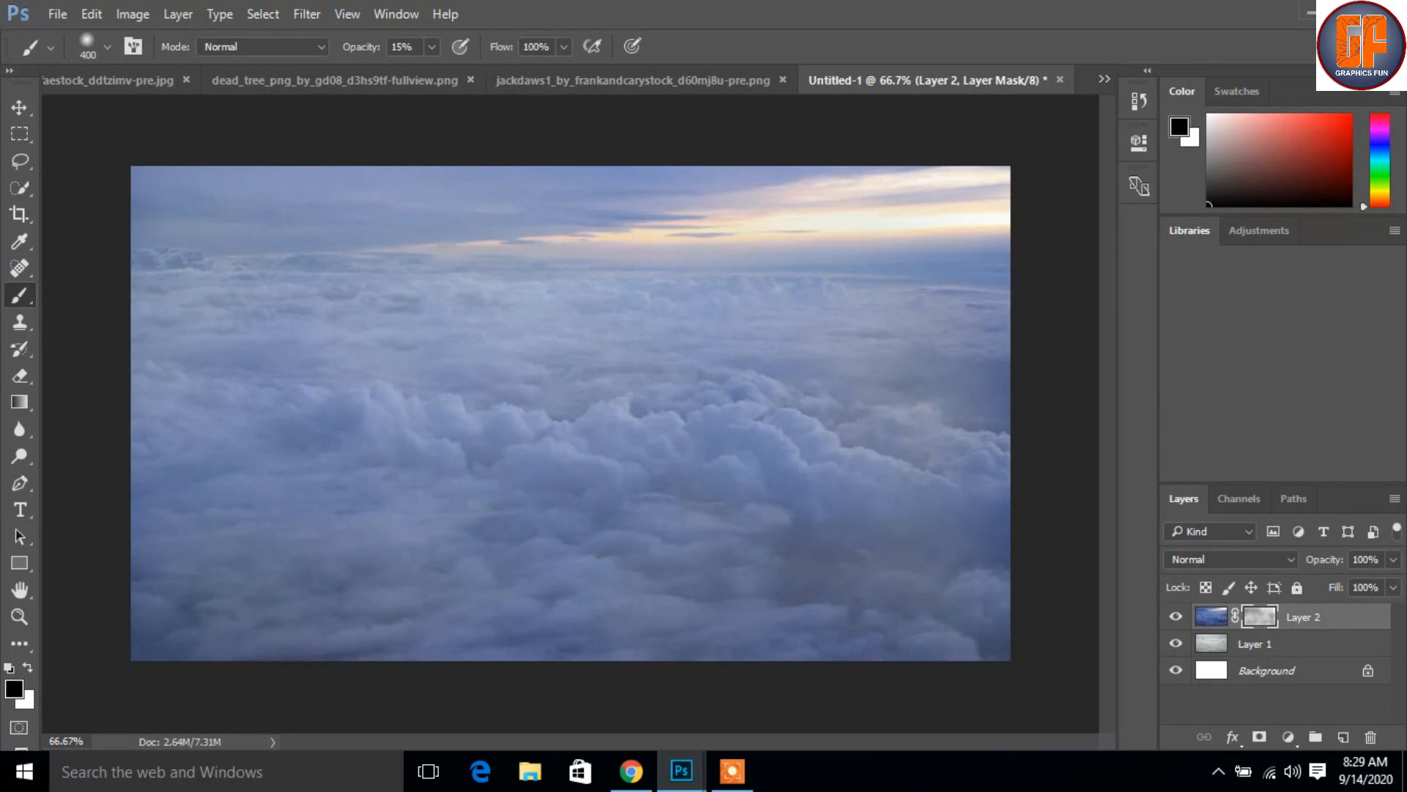
Step: Copy the selected train and tracks from the james-francis unsplash photo into Untitled-1, and close the source photo without saving
click(20, 108)
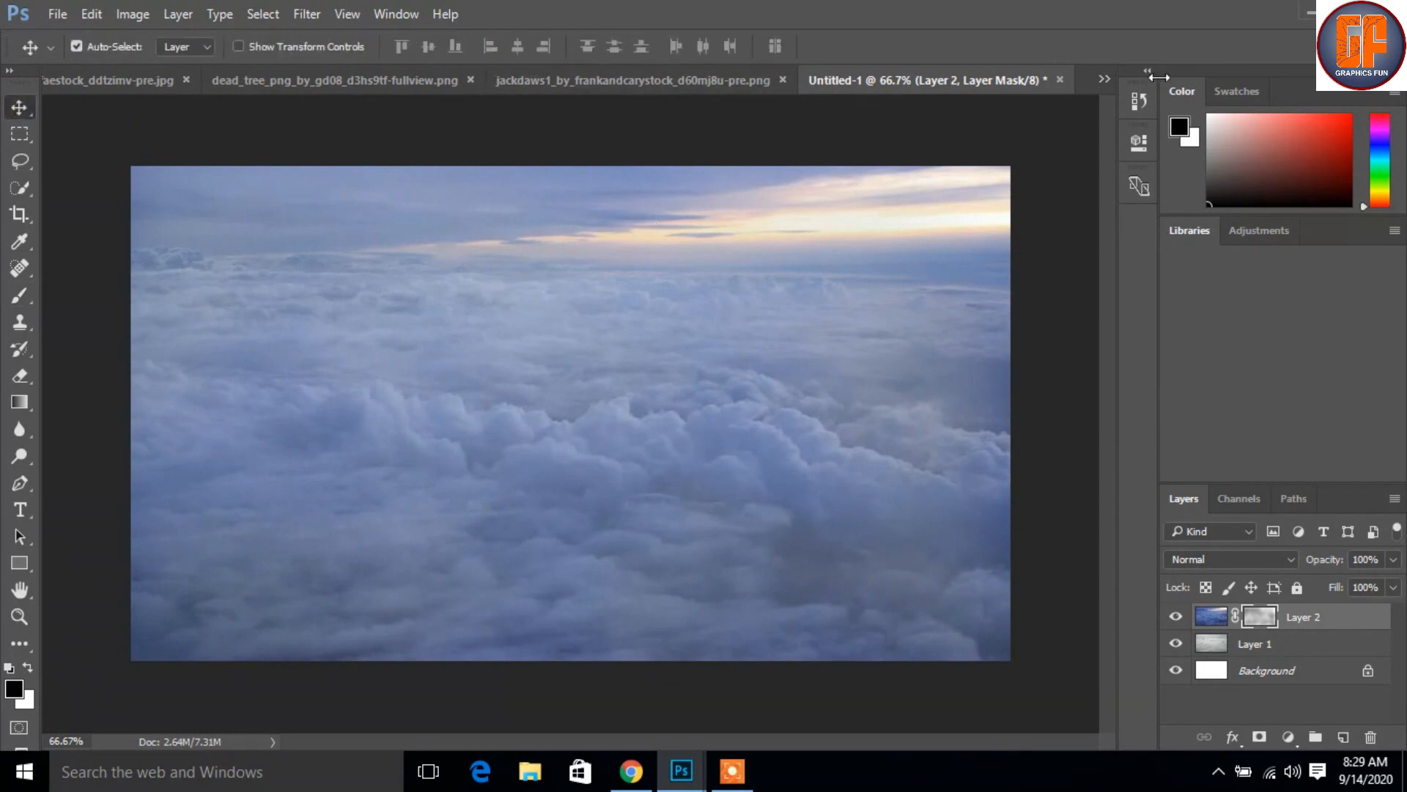
click(1097, 82)
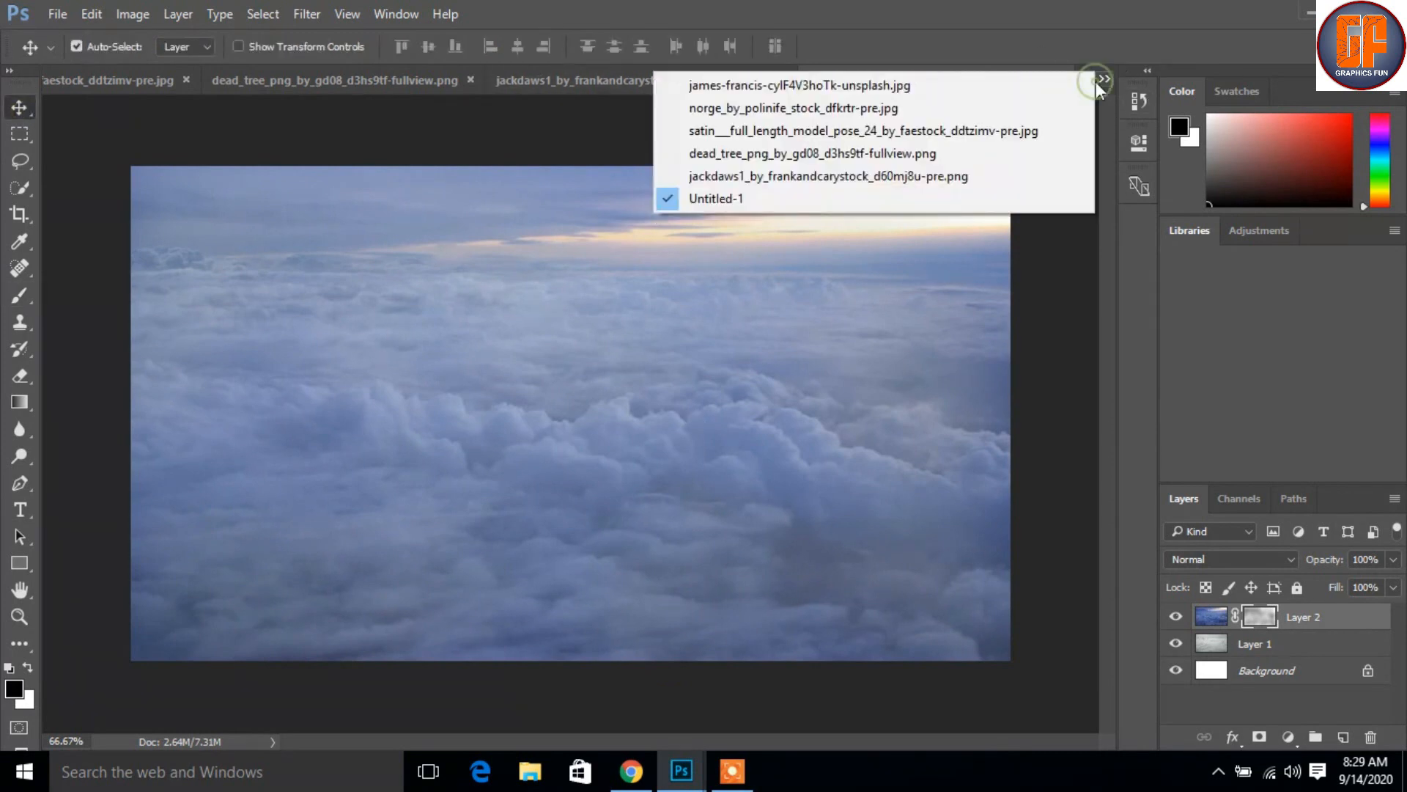
click(955, 94)
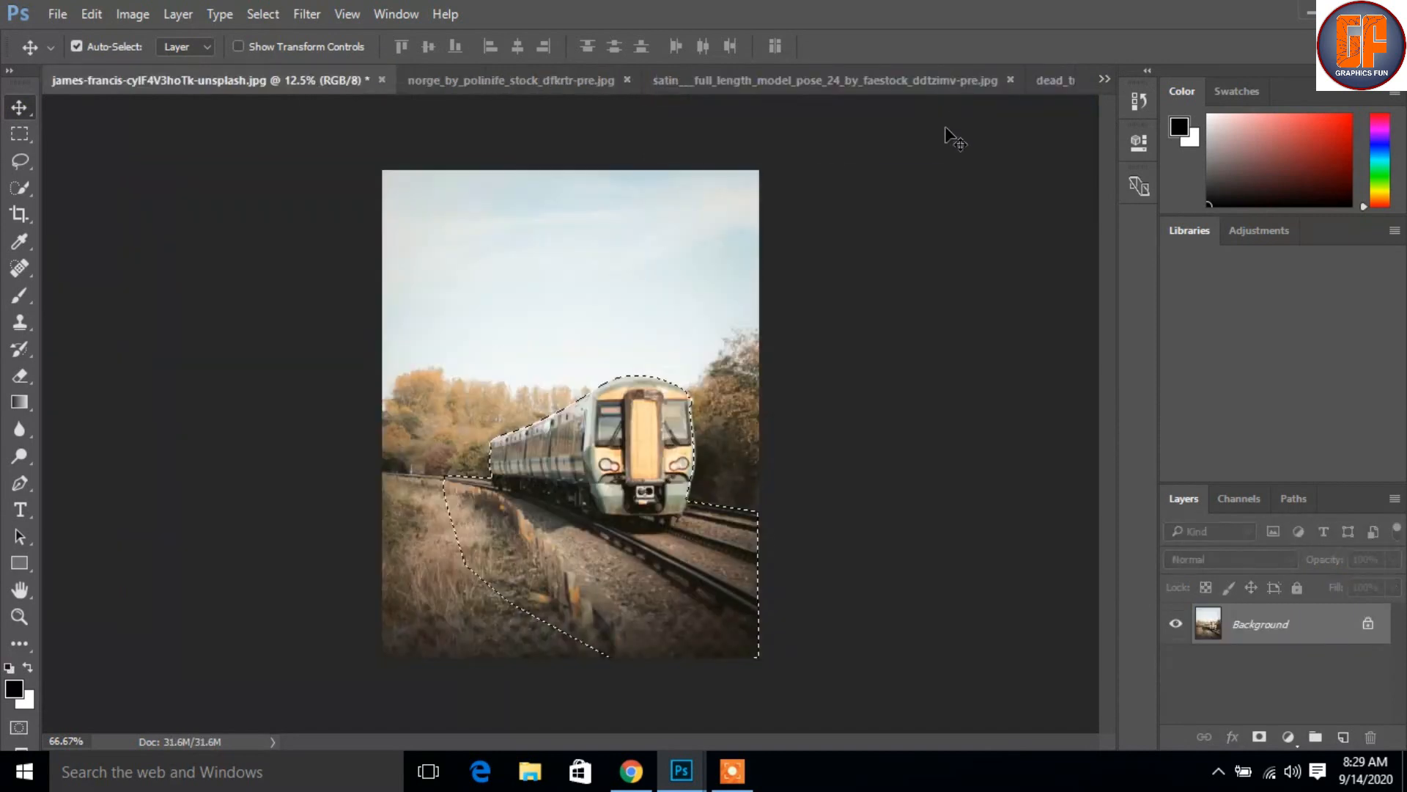
drag(249, 82, 743, 139)
drag(778, 462, 486, 428)
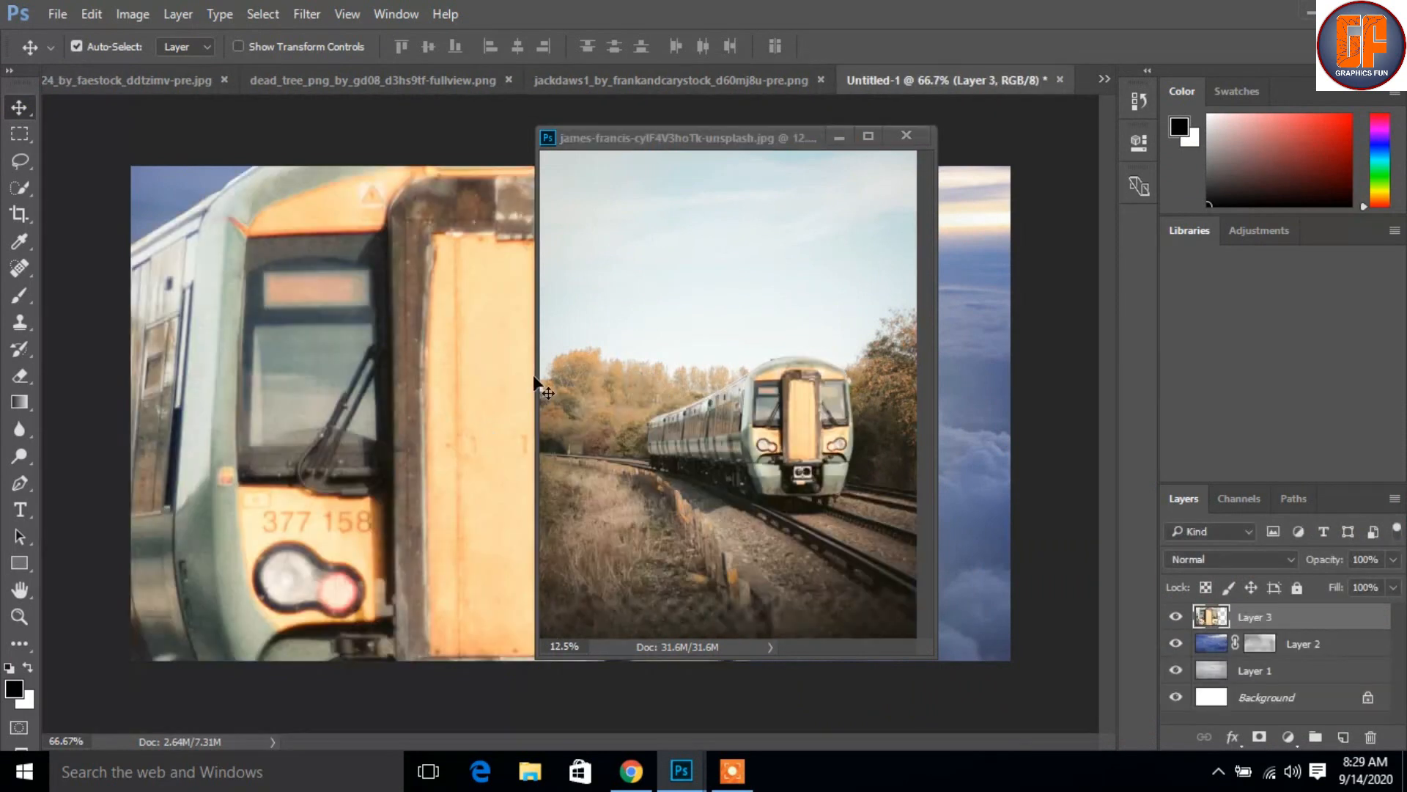
click(907, 135)
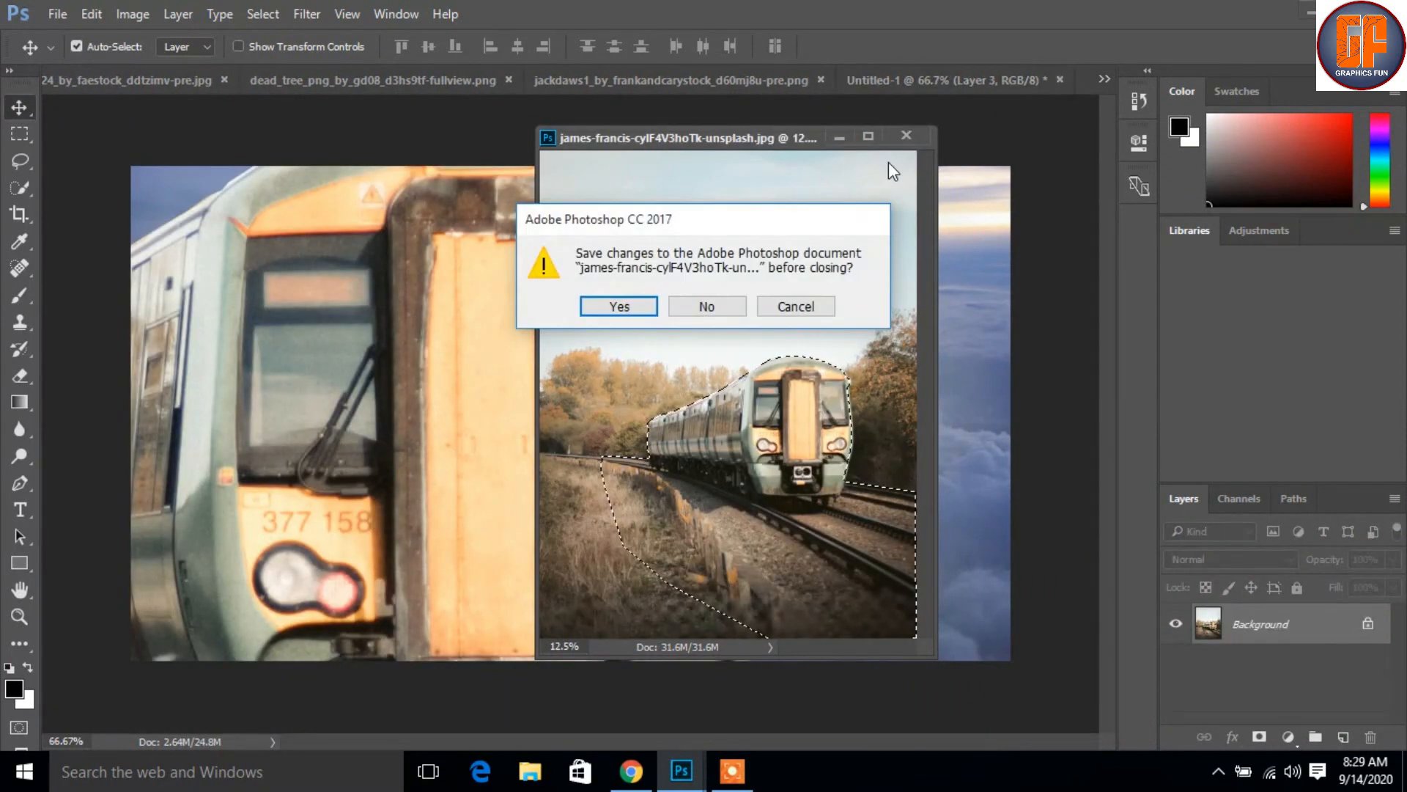
click(711, 290)
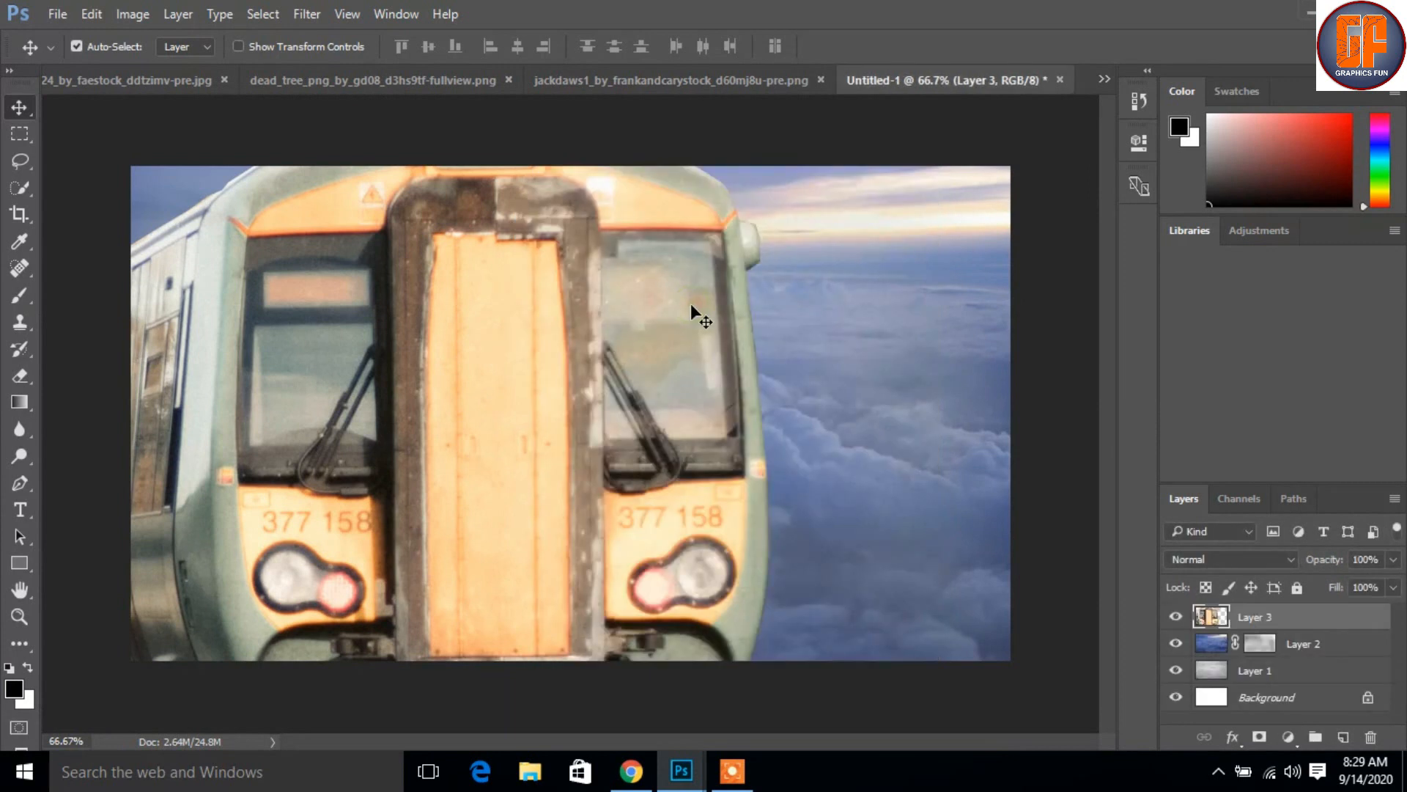
Step: Scale the train layer to about 35% width and 34% height and position it slightly right of the canvas centre
key(ctrl+t)
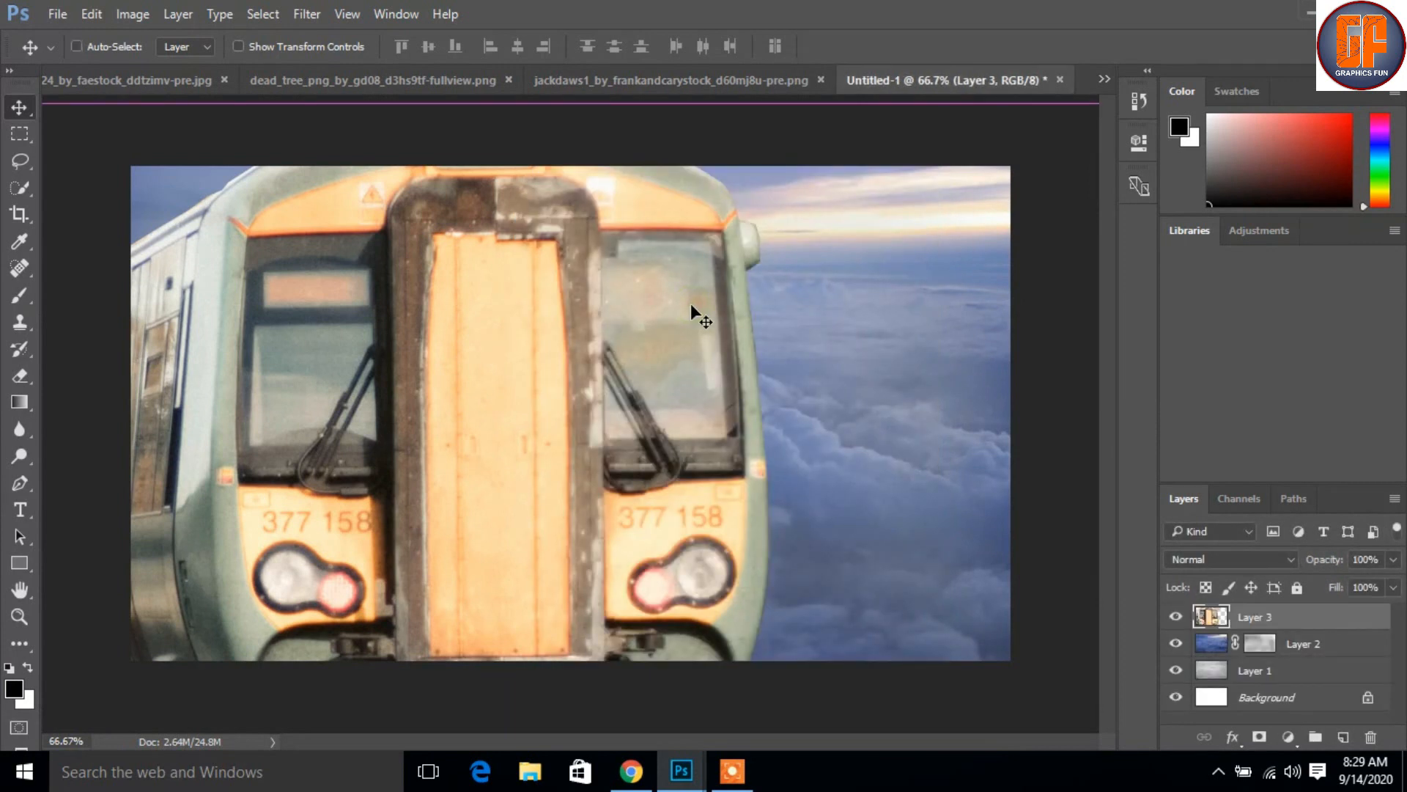
drag(705, 257, 603, 342)
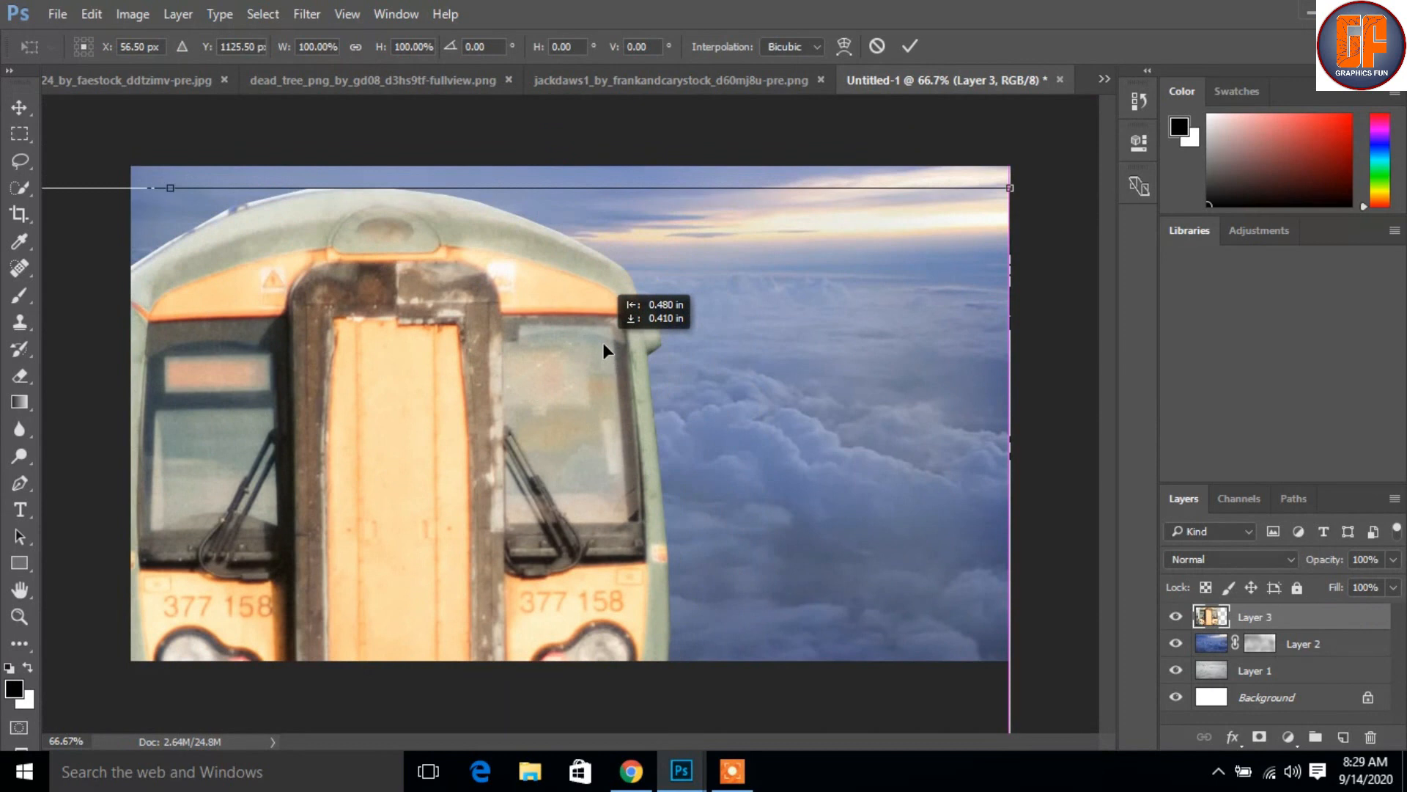
drag(1008, 189, 494, 463)
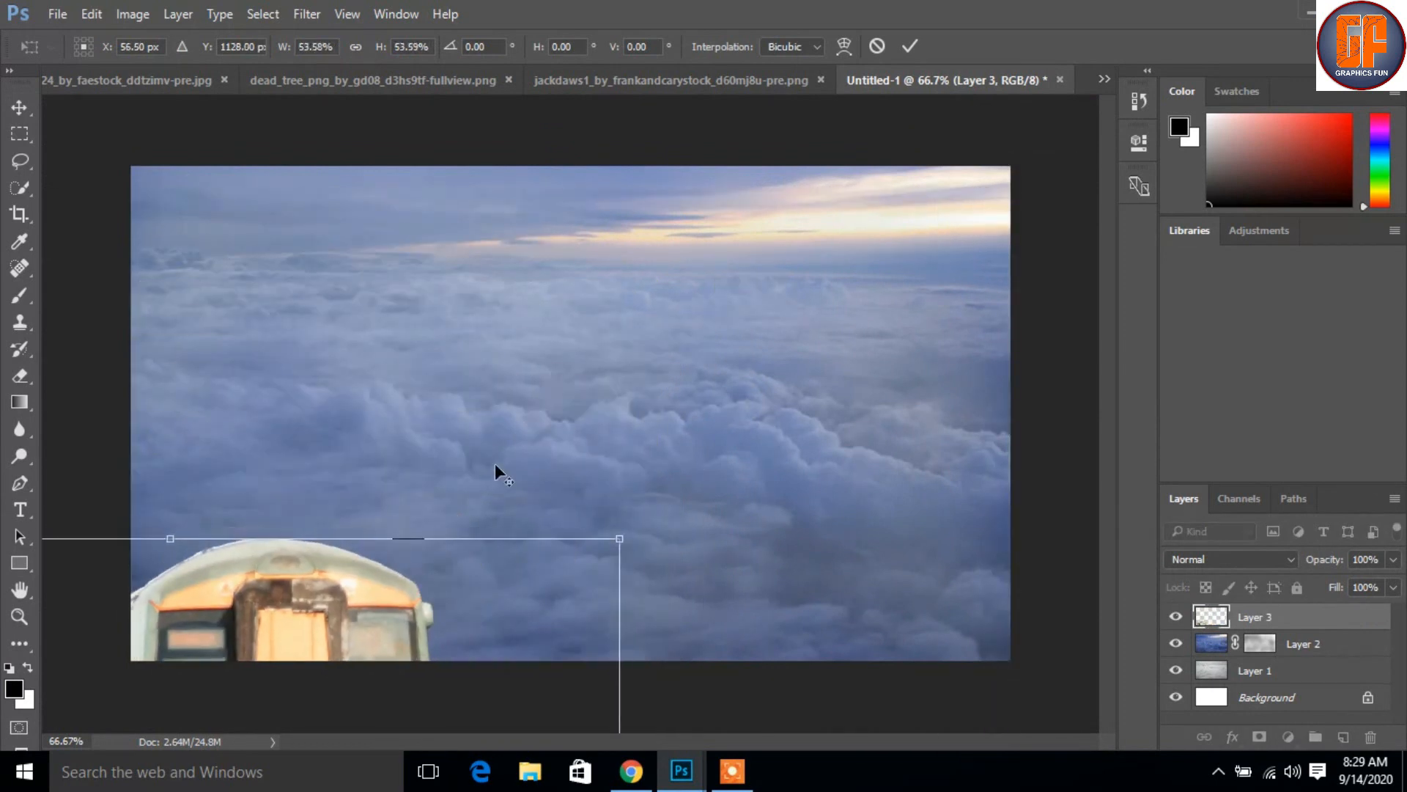
drag(394, 583, 678, 337)
drag(903, 291, 651, 469)
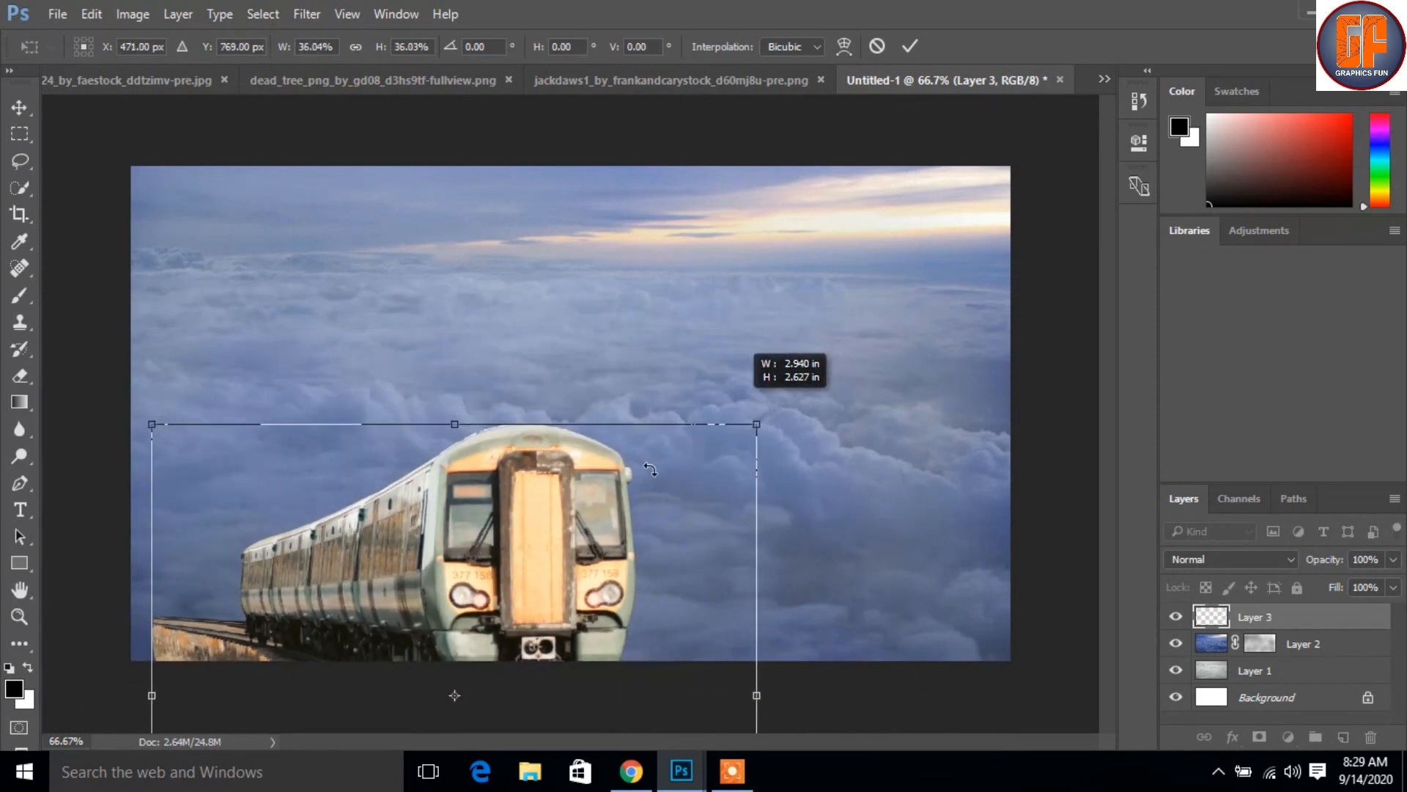
drag(535, 524, 679, 313)
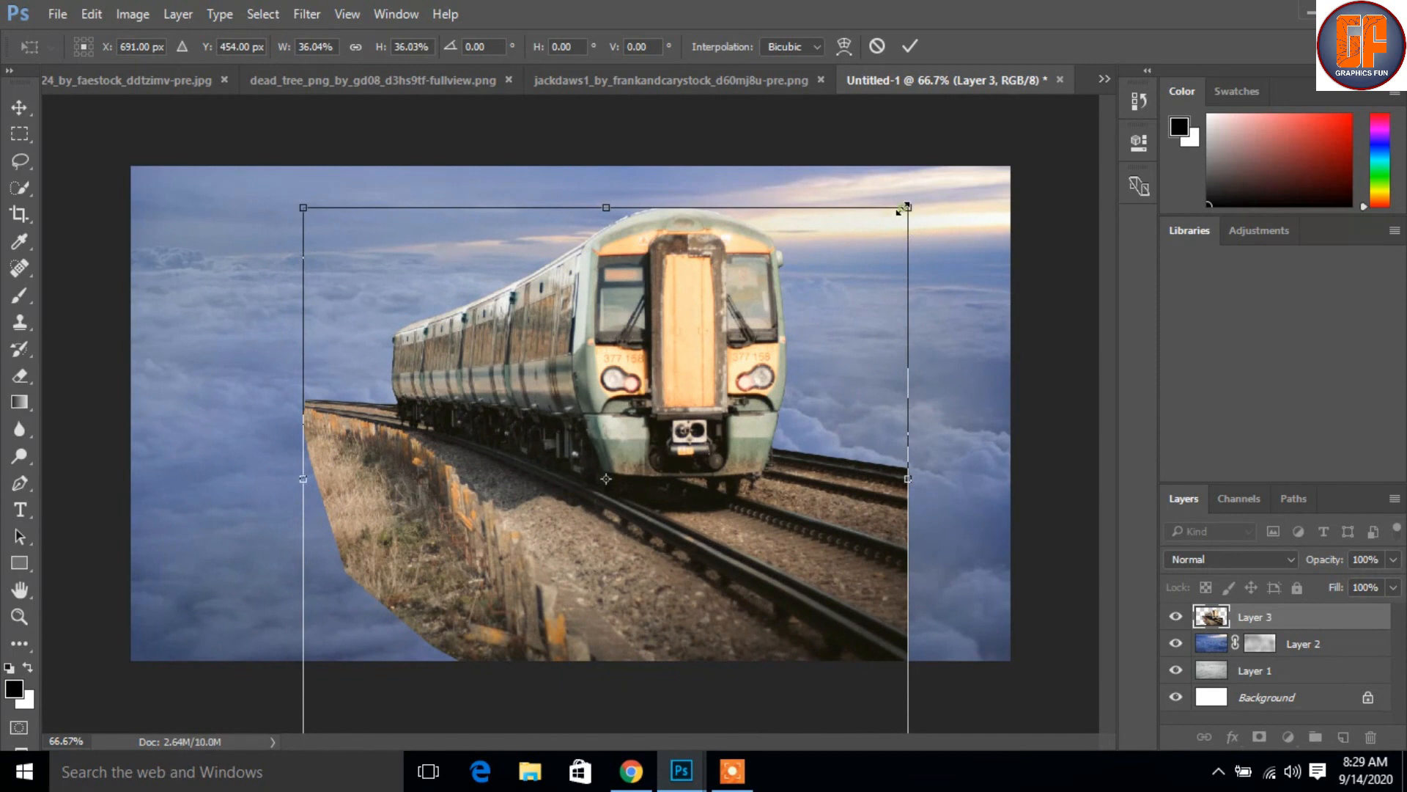
drag(904, 209, 898, 223)
click(909, 47)
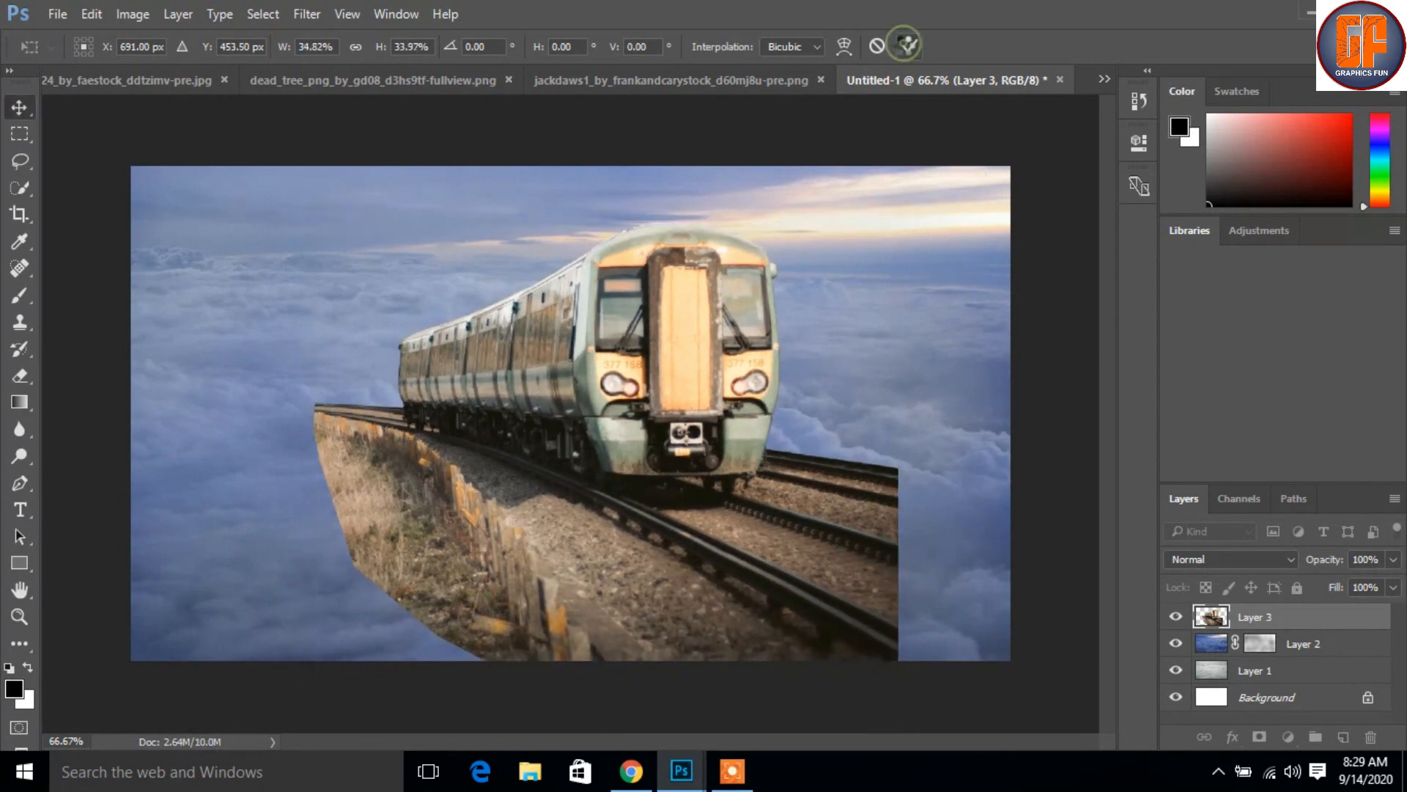
mouse_move(630, 379)
mouse_down()
mouse_move(655, 372)
mouse_move(647, 398)
mouse_up()
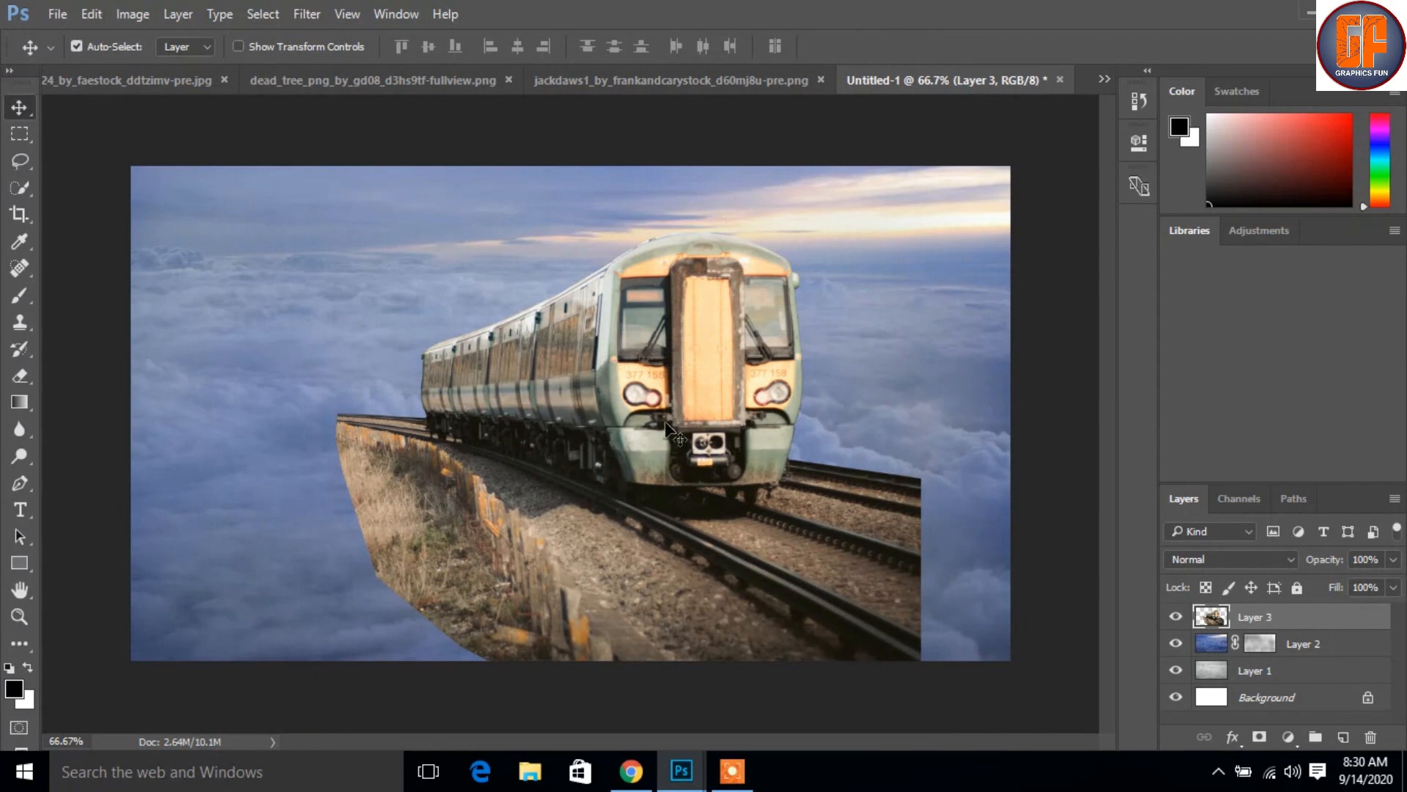
Step: Add a layer mask to the train layer and paint out the grassy bank with a 15% opacity black brush, reduced to 250 px
click(1259, 737)
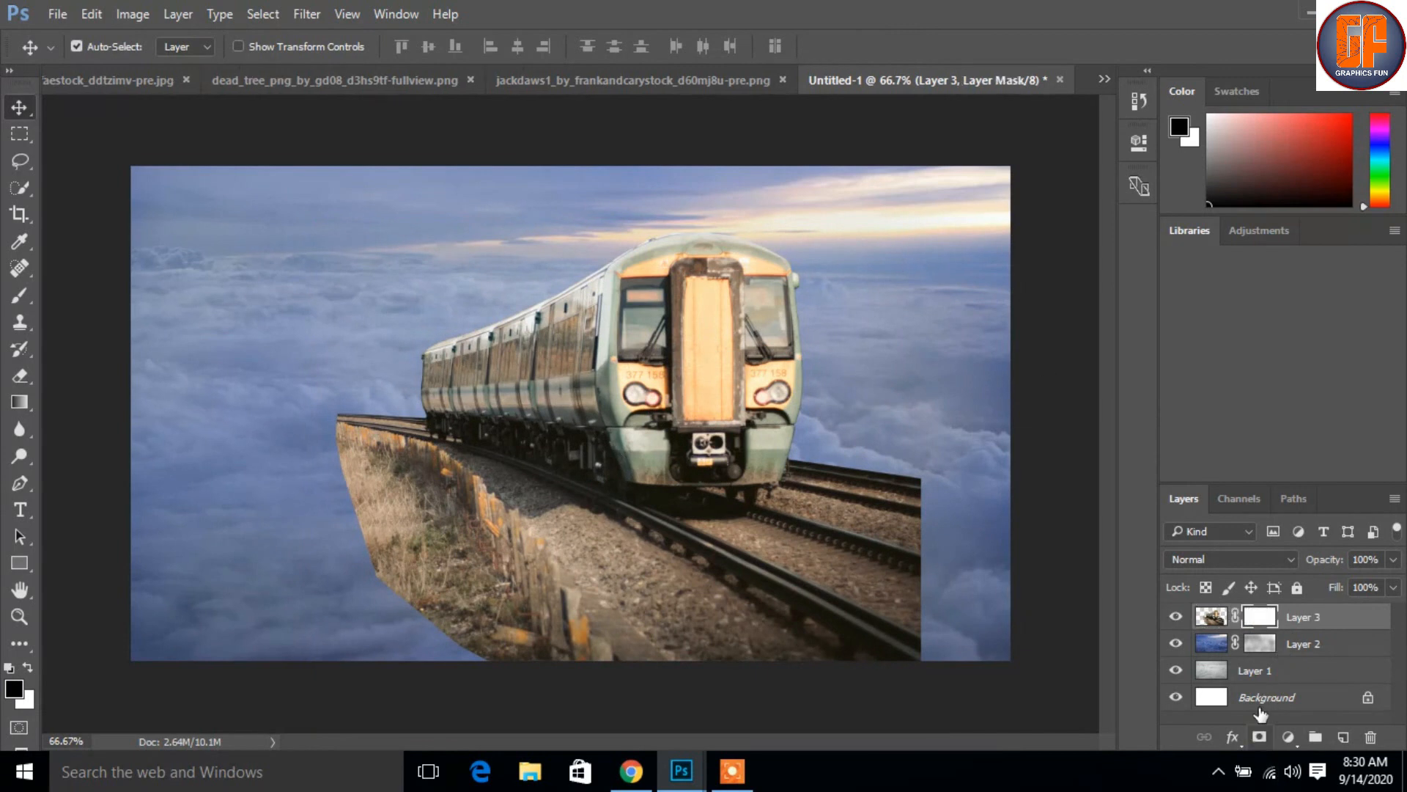
click(16, 295)
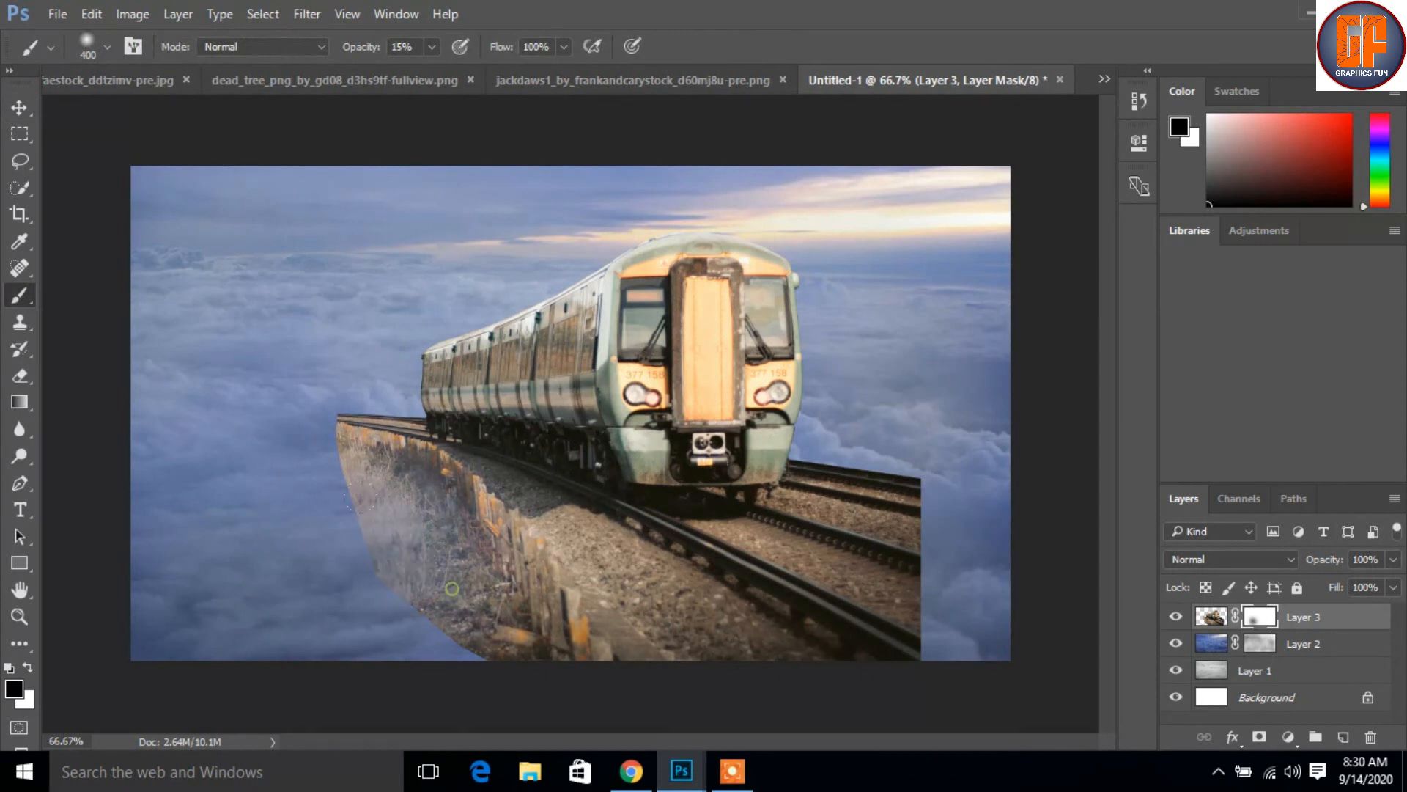
key(bracketleft)
key(bracketleft)
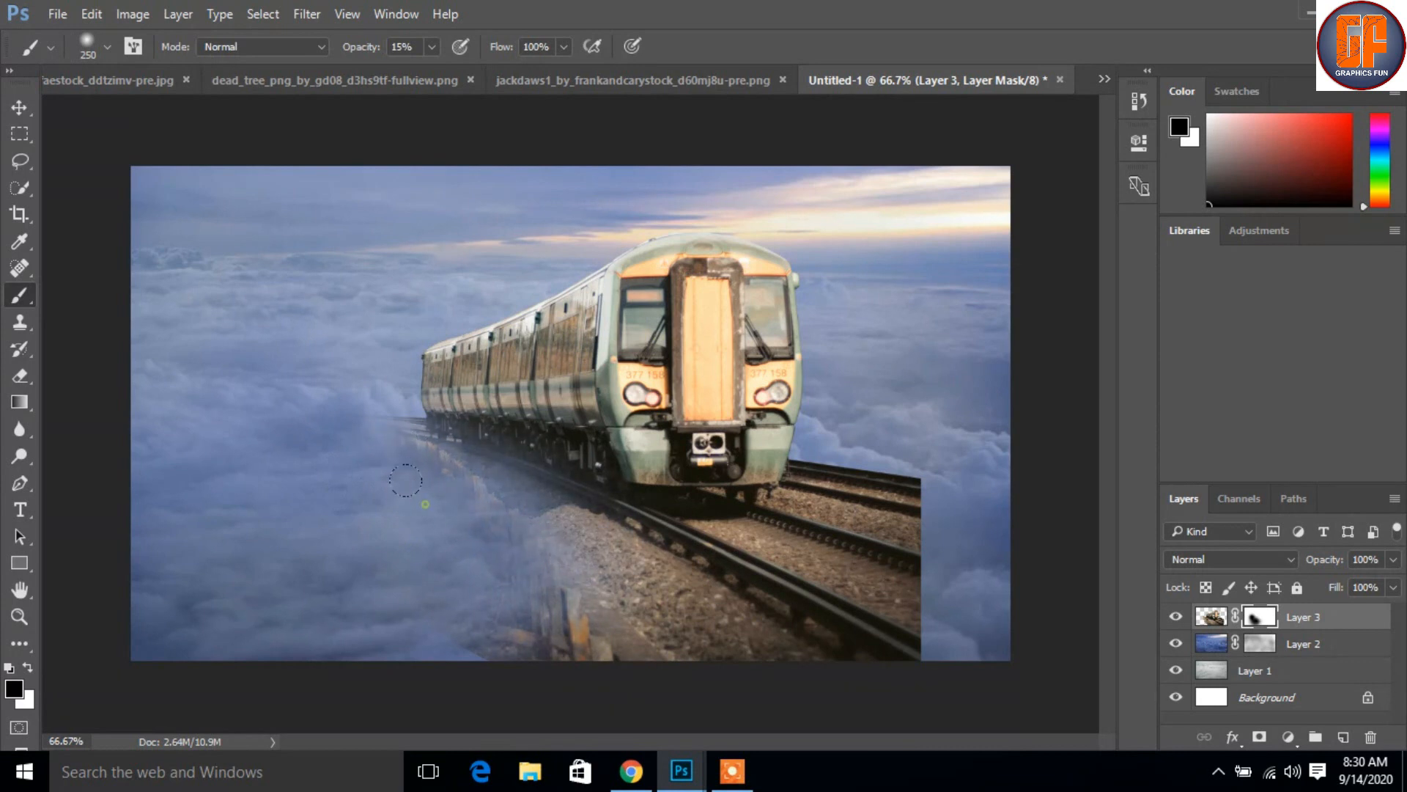
drag(446, 513, 389, 459)
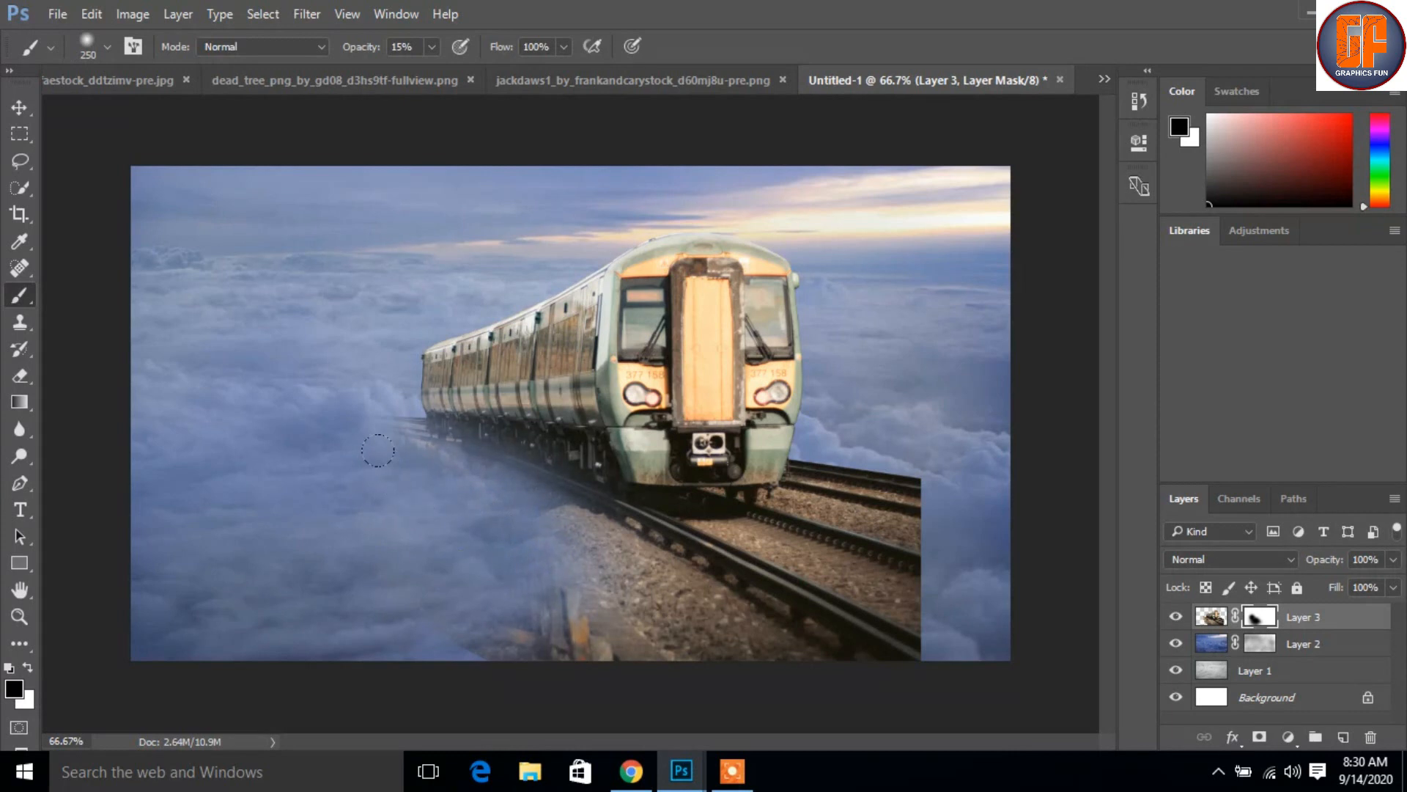
drag(377, 483, 350, 424)
Step: Fade the fence remains, foreground gravel and right-hand tracks into the clouds on the train mask with the 250 px, 15% opacity brush
mouse_move(614, 629)
mouse_down()
mouse_move(540, 633)
mouse_move(555, 626)
mouse_up()
drag(701, 637, 638, 633)
drag(530, 636, 471, 638)
click(486, 640)
click(489, 648)
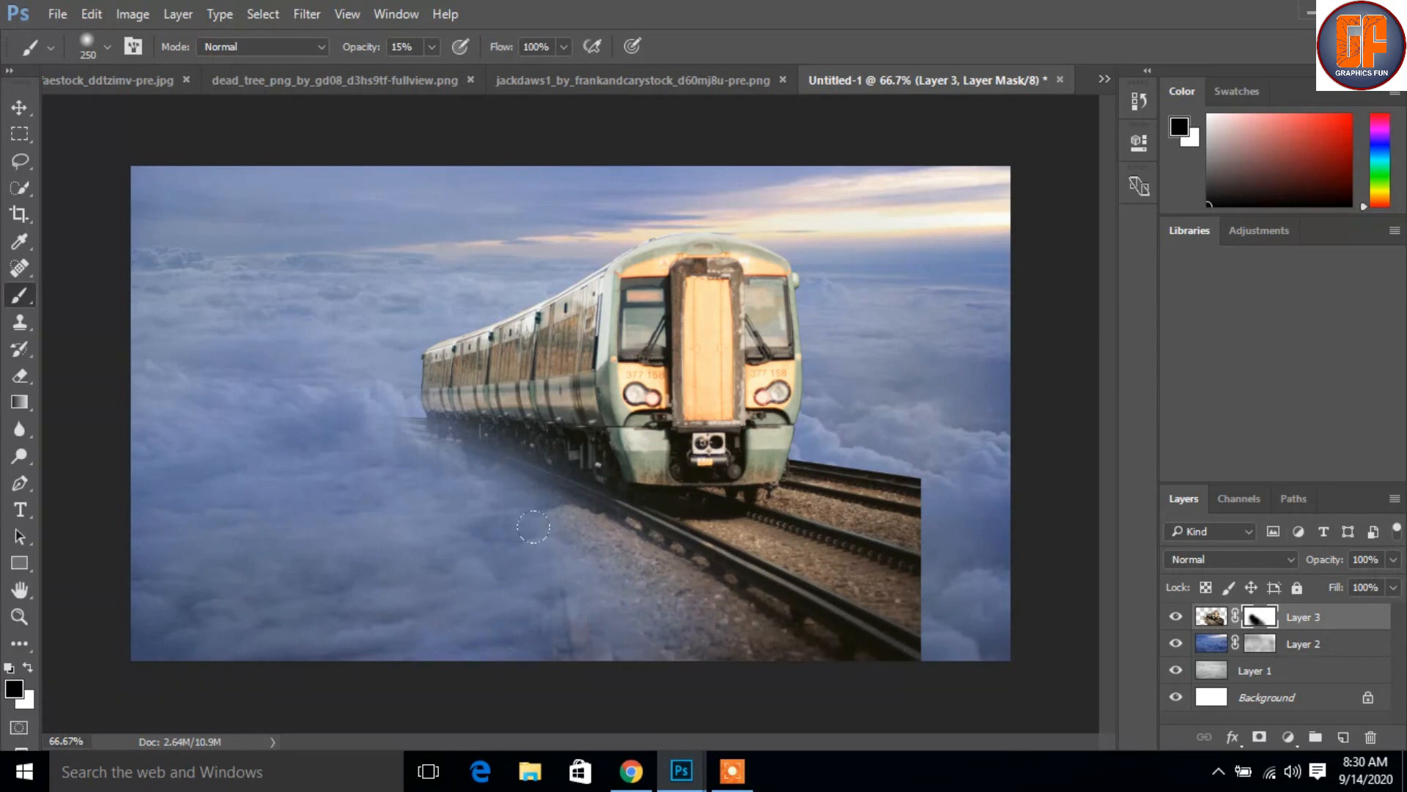
drag(686, 598, 788, 587)
mouse_move(814, 484)
mouse_down()
mouse_move(873, 498)
mouse_move(828, 458)
mouse_move(895, 499)
mouse_move(859, 455)
mouse_up()
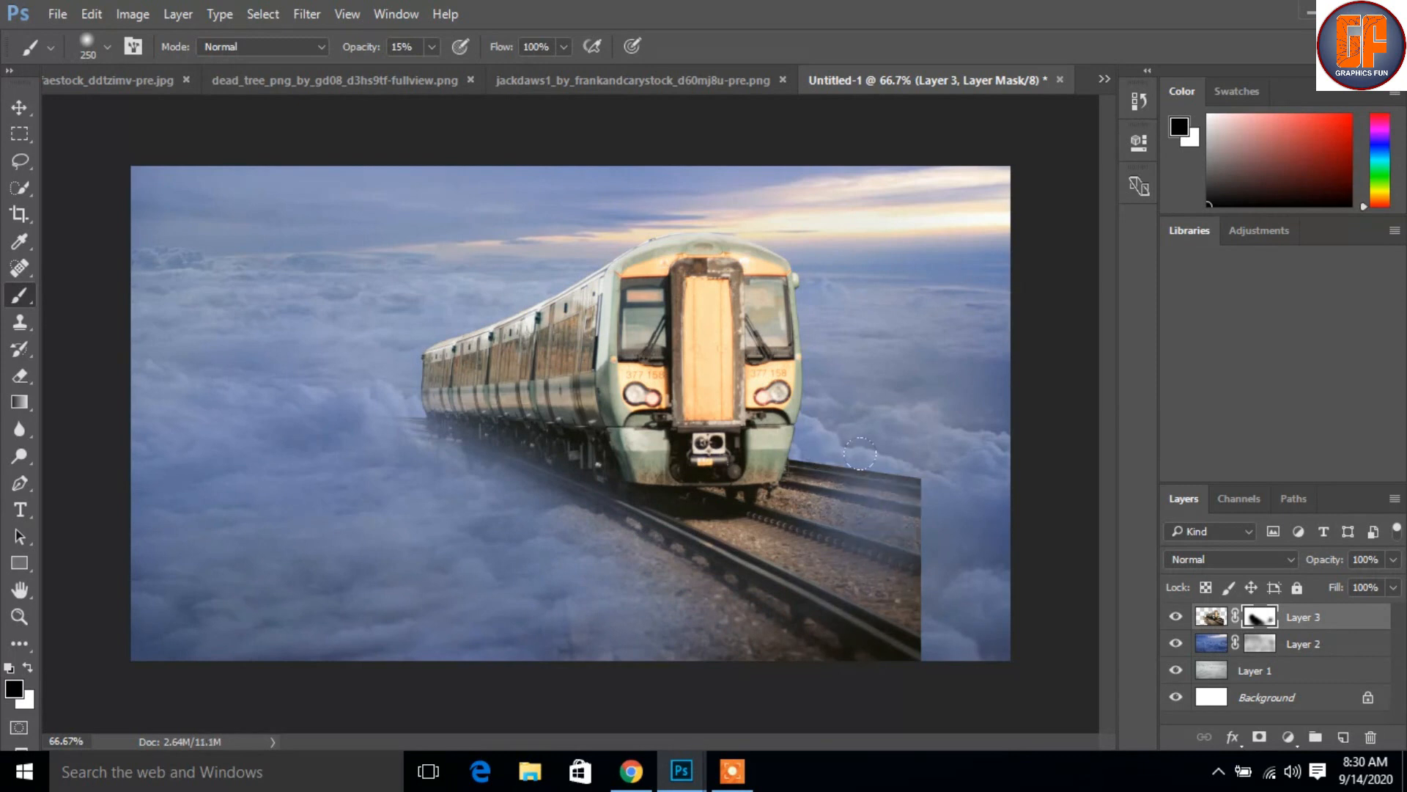
mouse_move(845, 517)
mouse_down()
mouse_move(850, 570)
mouse_move(887, 623)
mouse_move(821, 616)
mouse_move(838, 585)
mouse_up()
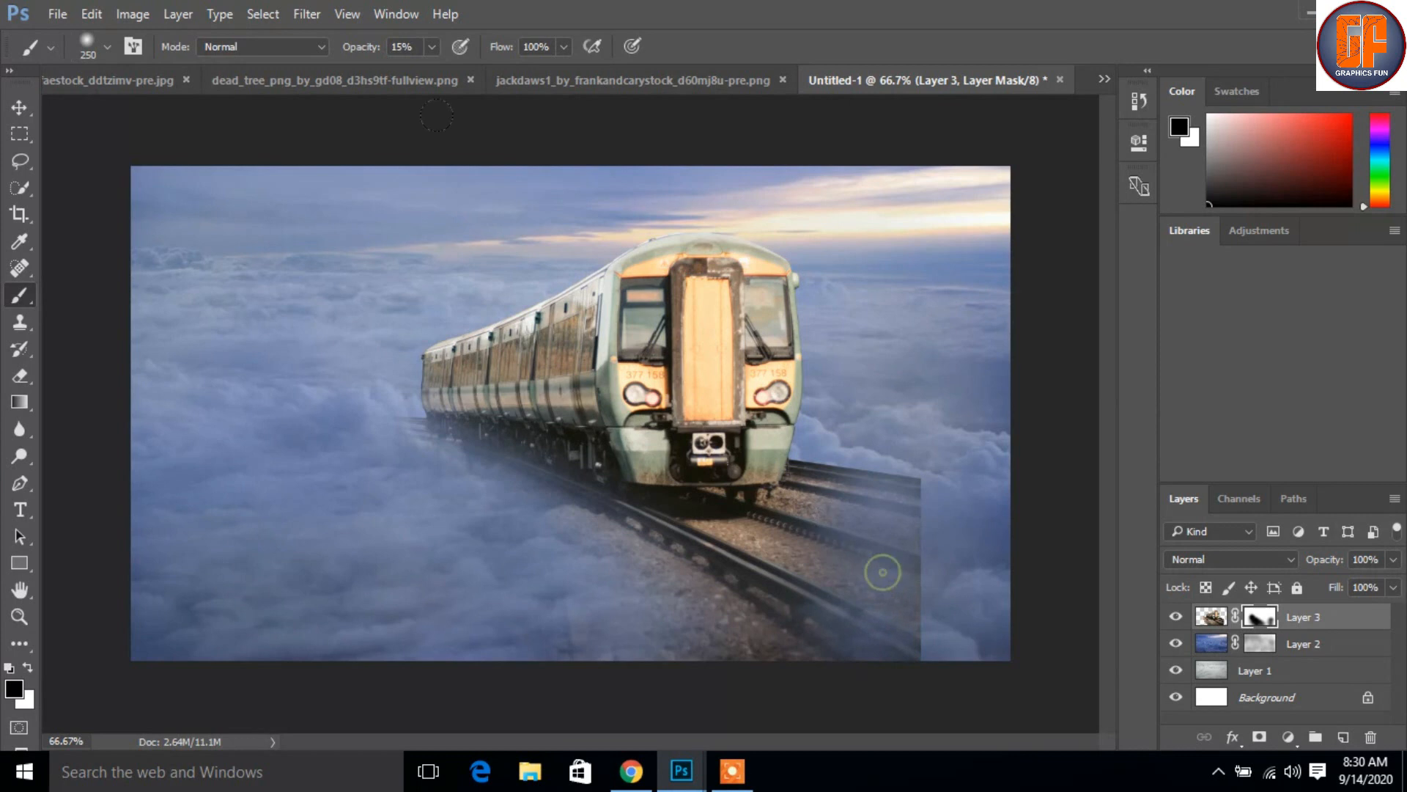
Step: Raise the brush opacity to 51% and mask out the tracks and gravel in front of and to the right of the train
click(432, 44)
click(463, 75)
click(430, 50)
mouse_move(808, 609)
mouse_down()
mouse_move(786, 533)
mouse_move(825, 485)
mouse_move(883, 476)
mouse_move(838, 513)
mouse_move(844, 579)
mouse_up()
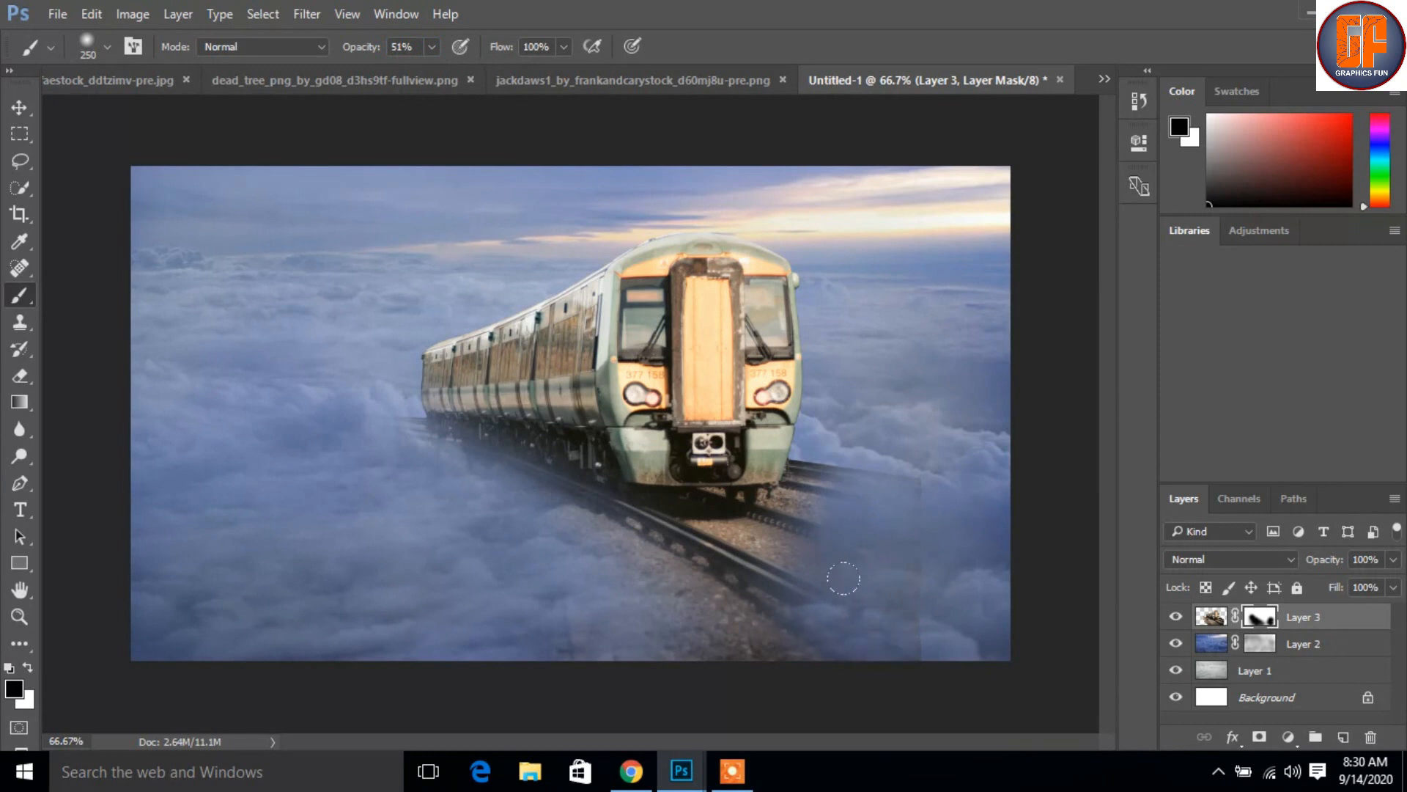
mouse_move(852, 449)
mouse_down()
mouse_move(811, 471)
mouse_move(800, 456)
mouse_move(761, 532)
mouse_move(616, 542)
mouse_up()
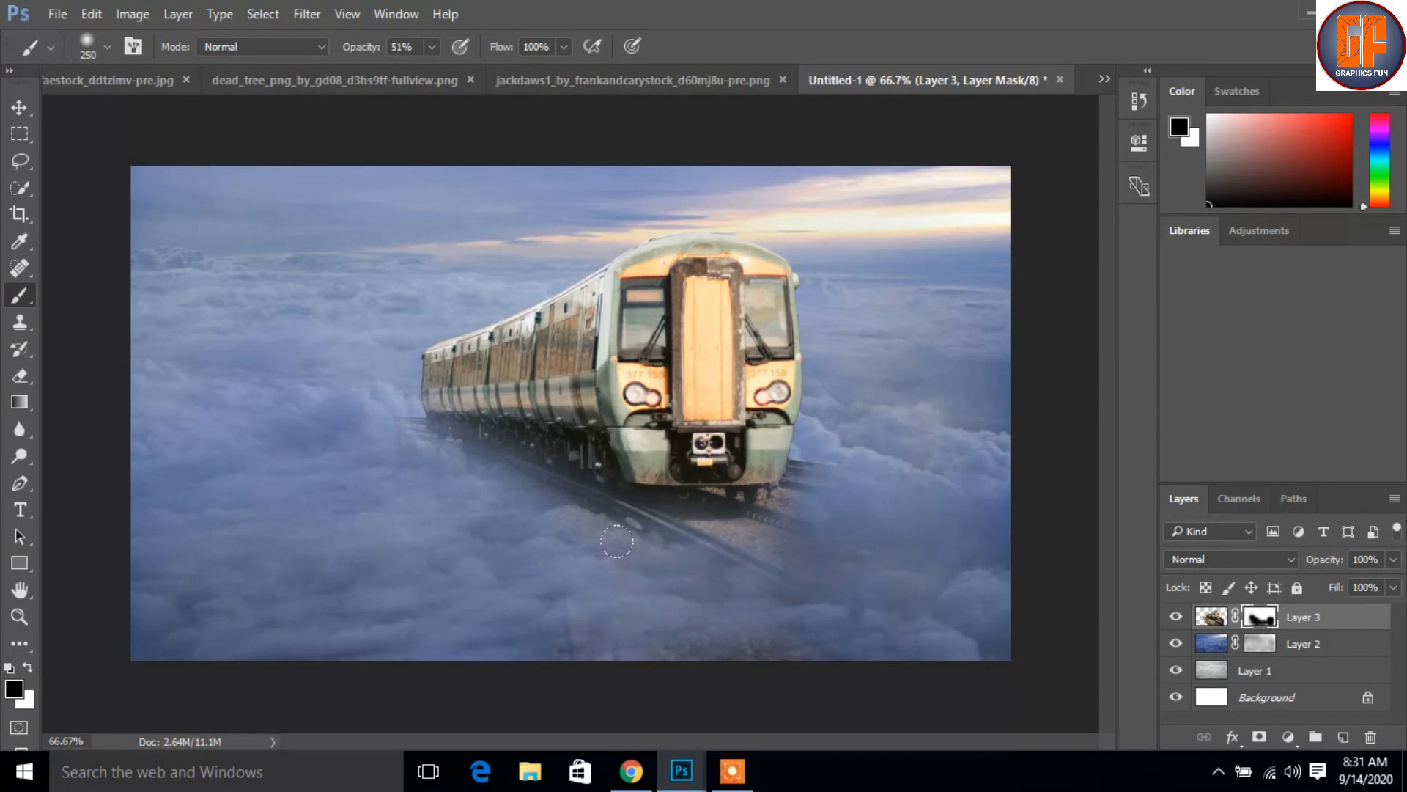
drag(675, 589, 743, 592)
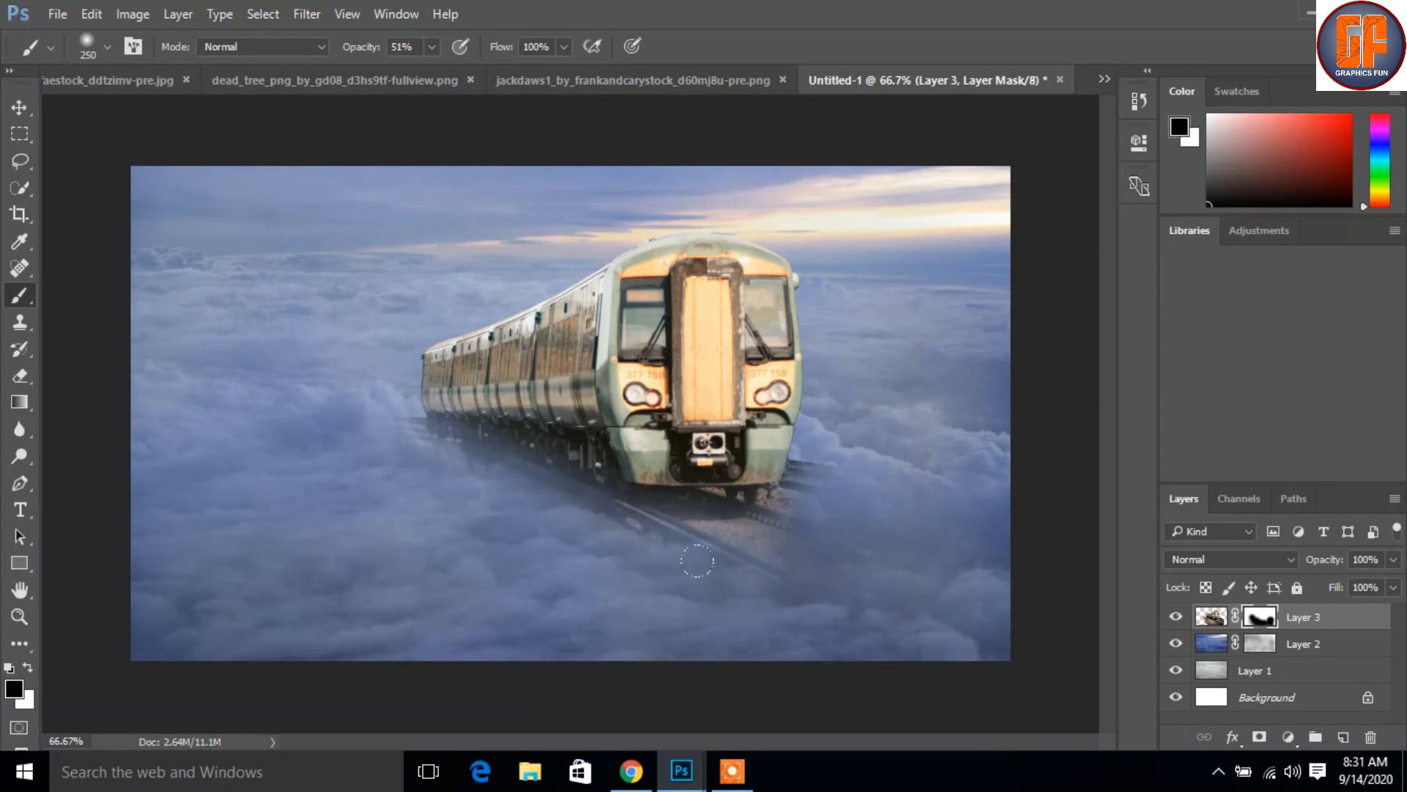
mouse_move(664, 511)
mouse_down()
mouse_move(641, 565)
mouse_move(615, 560)
mouse_move(783, 488)
mouse_up()
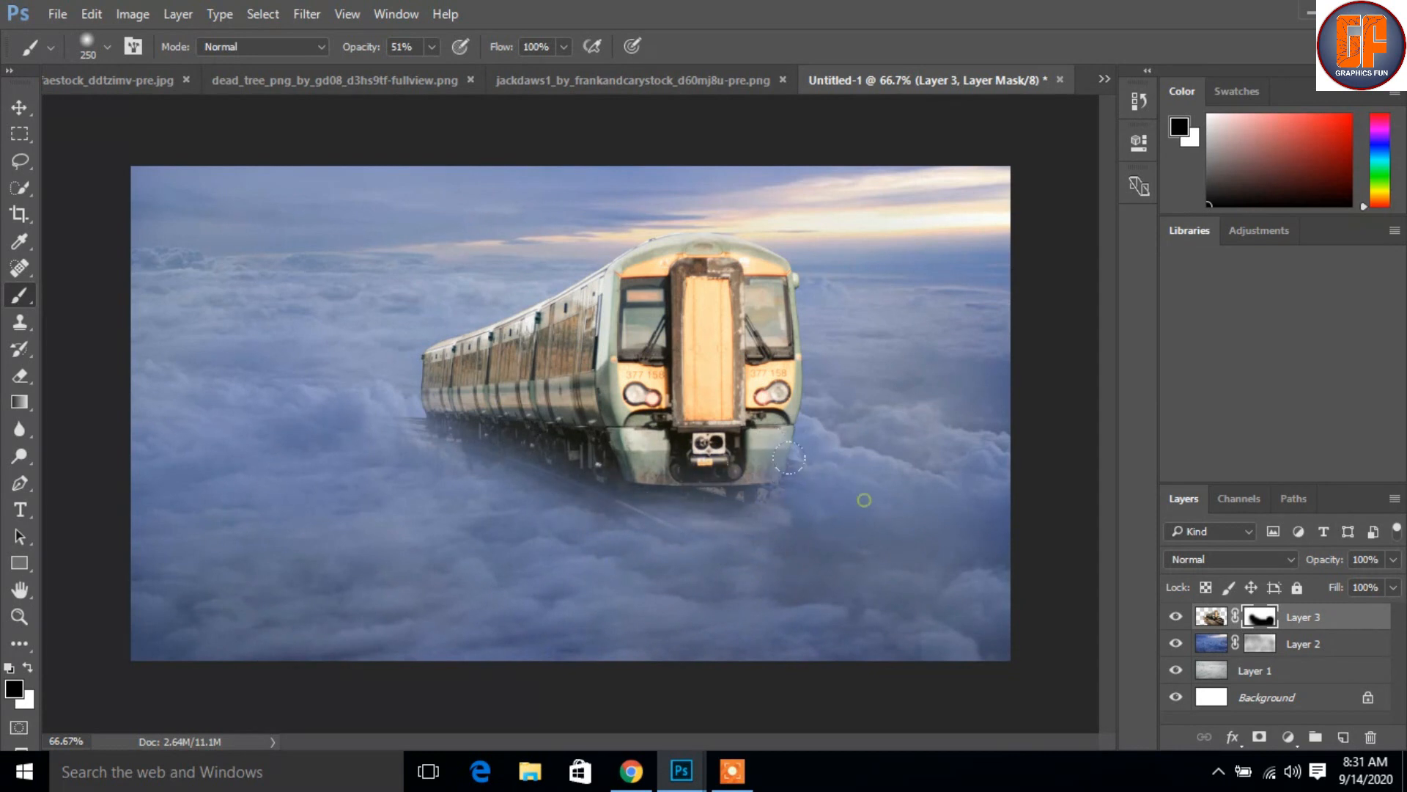
Step: Paint black on the train mask along the wheels and underside of the carriages, blending the train's base into the clouds
drag(693, 483, 570, 497)
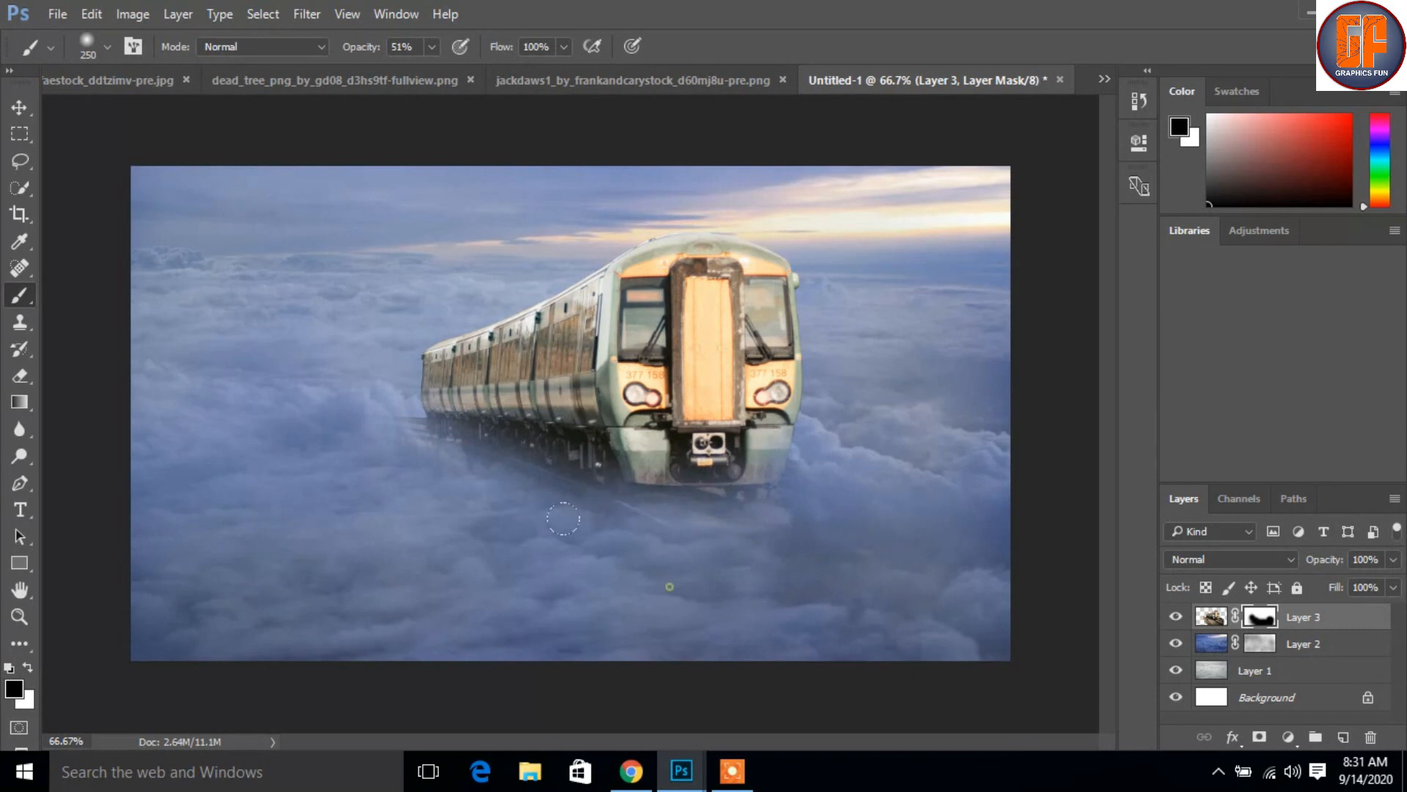
drag(532, 510, 488, 456)
drag(583, 539, 387, 434)
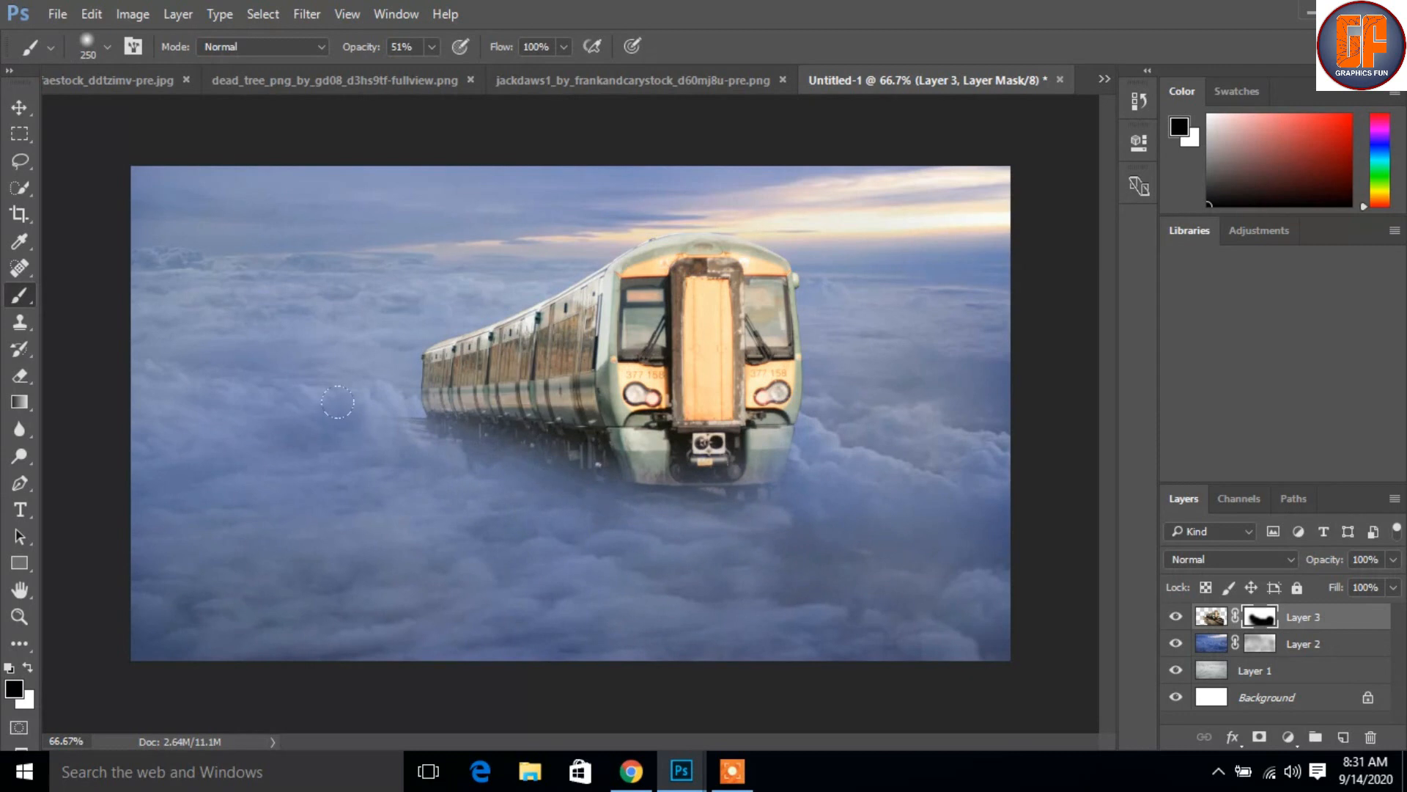
click(477, 515)
drag(514, 559, 377, 488)
drag(674, 559, 623, 506)
drag(934, 632, 879, 573)
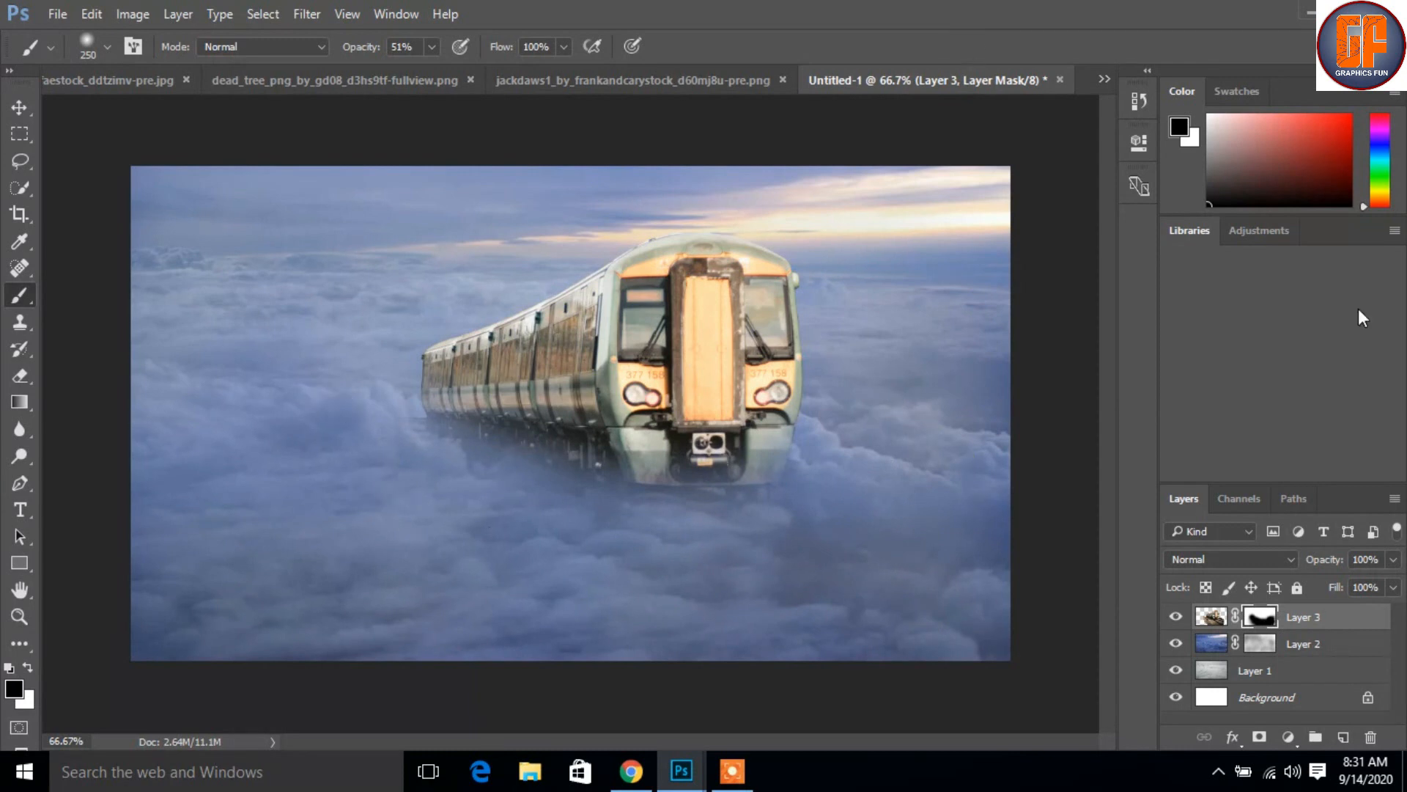
drag(527, 483, 351, 437)
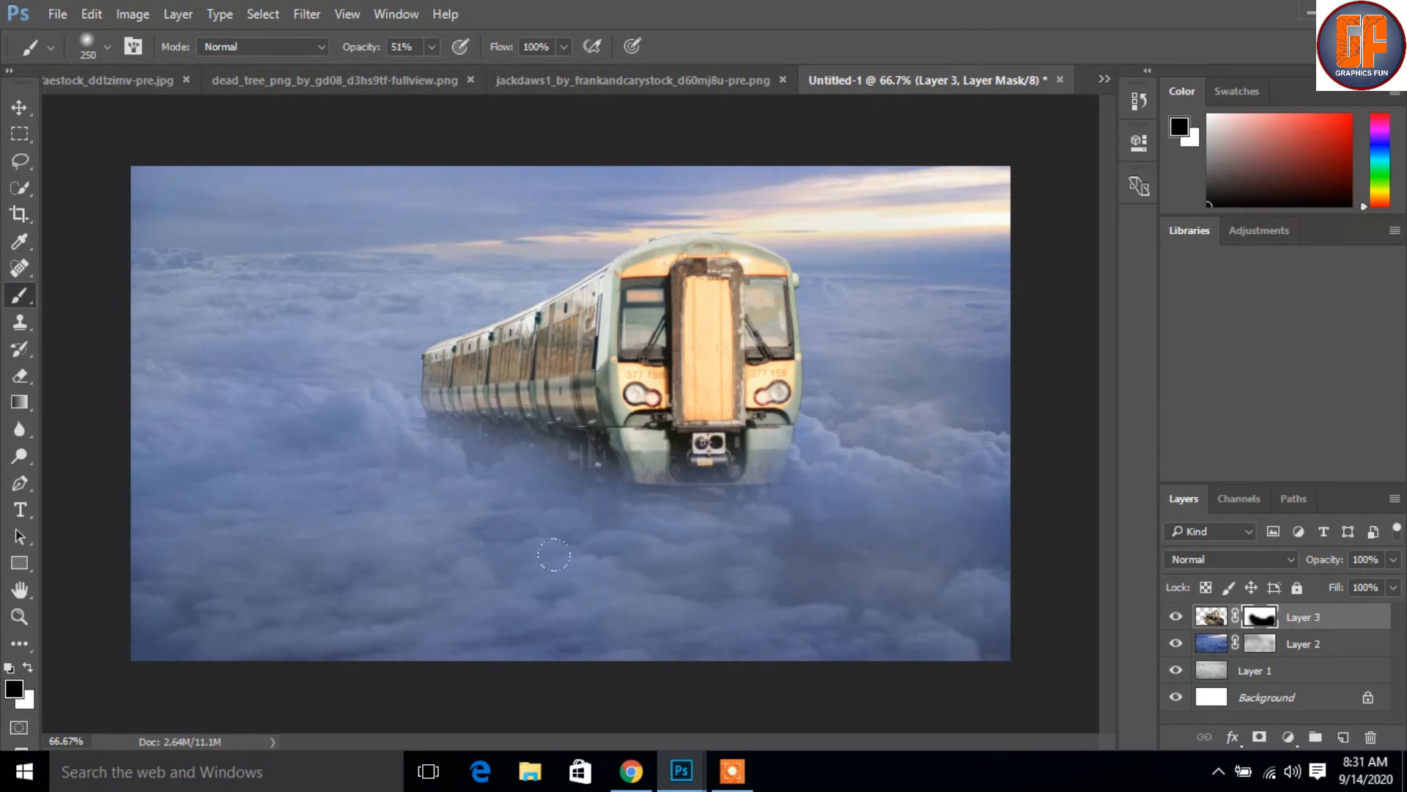
Step: Copy the selected cliff from norge_by_polinife_stock_dfkrtr-pre.jpg into Untitled-1 over the canvas's left side and close the source photo
click(20, 110)
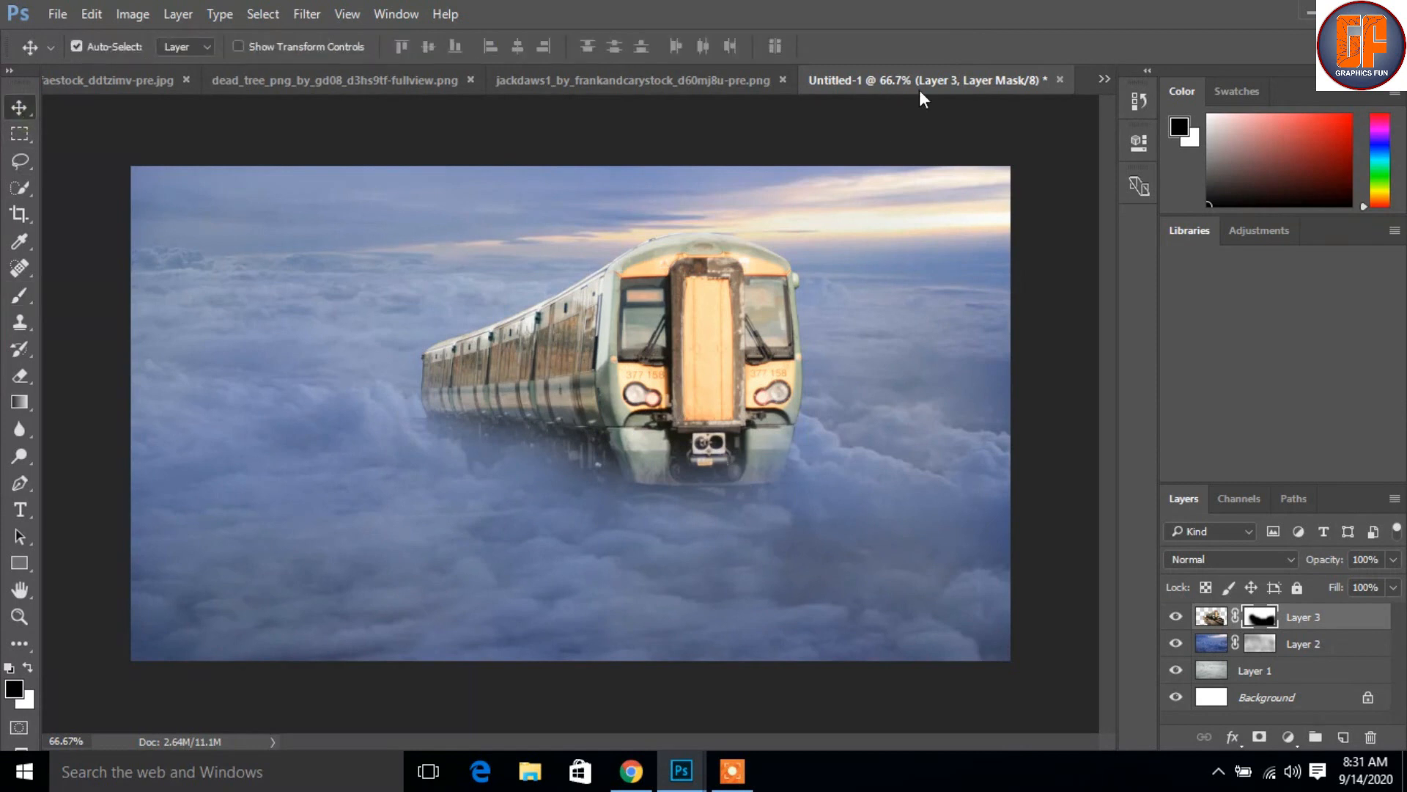
click(1111, 82)
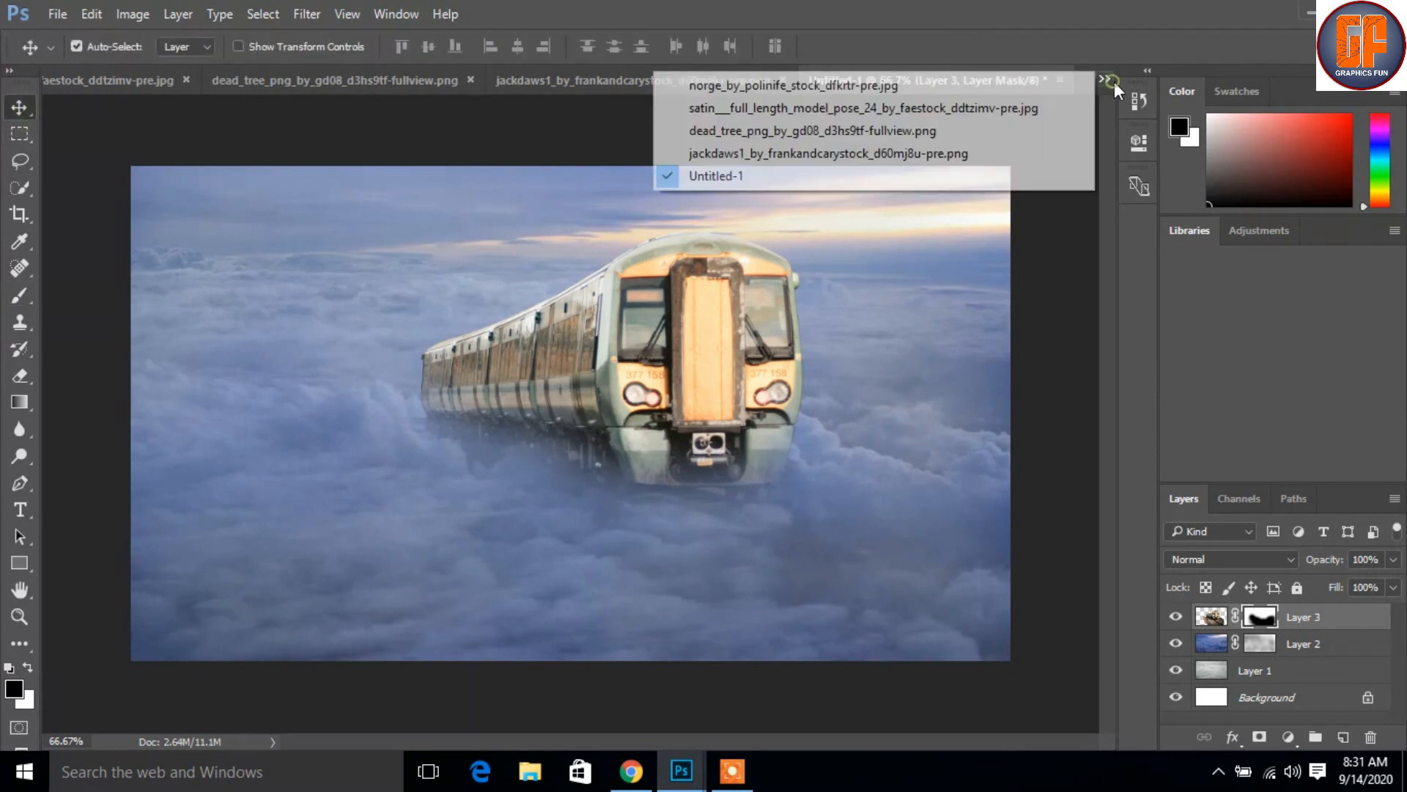
click(843, 88)
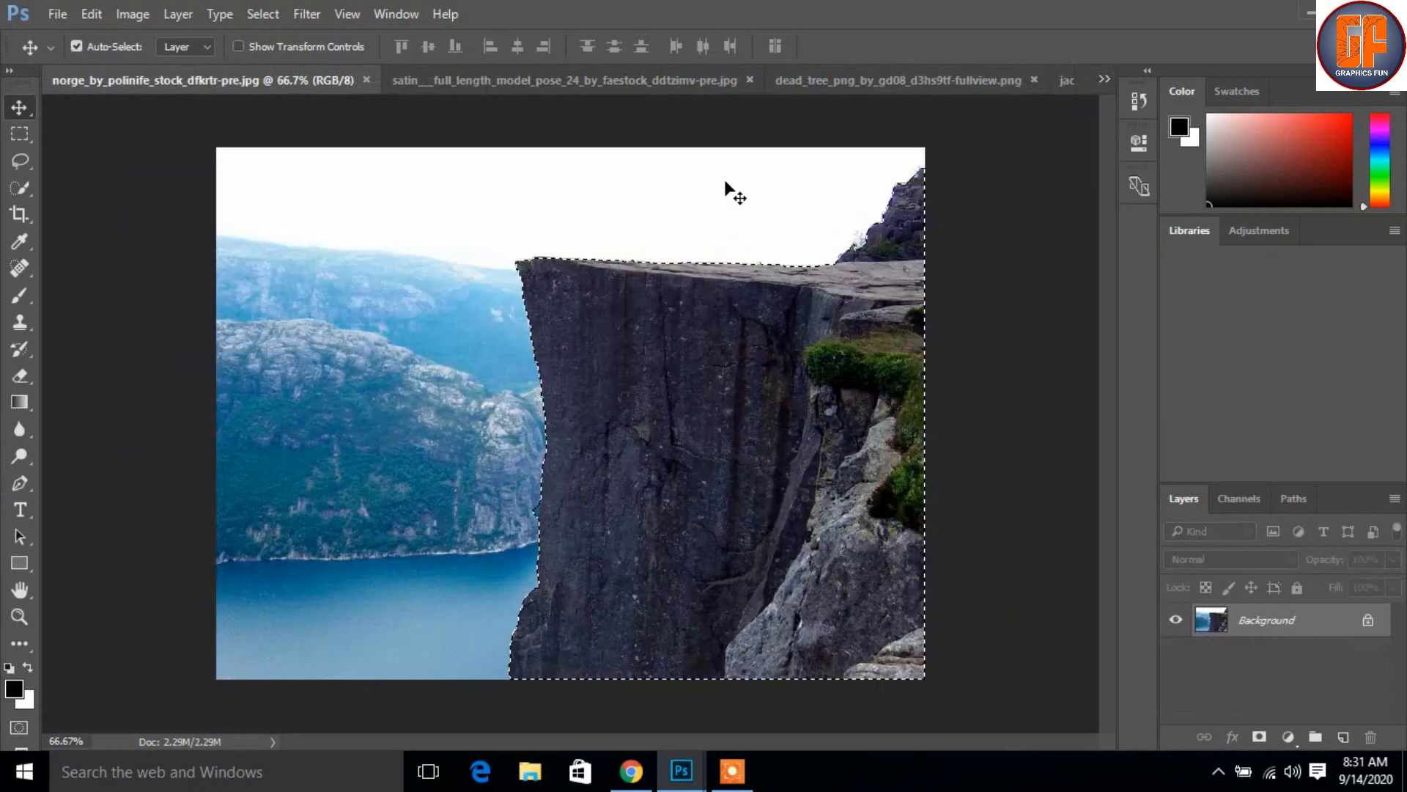
drag(199, 77, 756, 124)
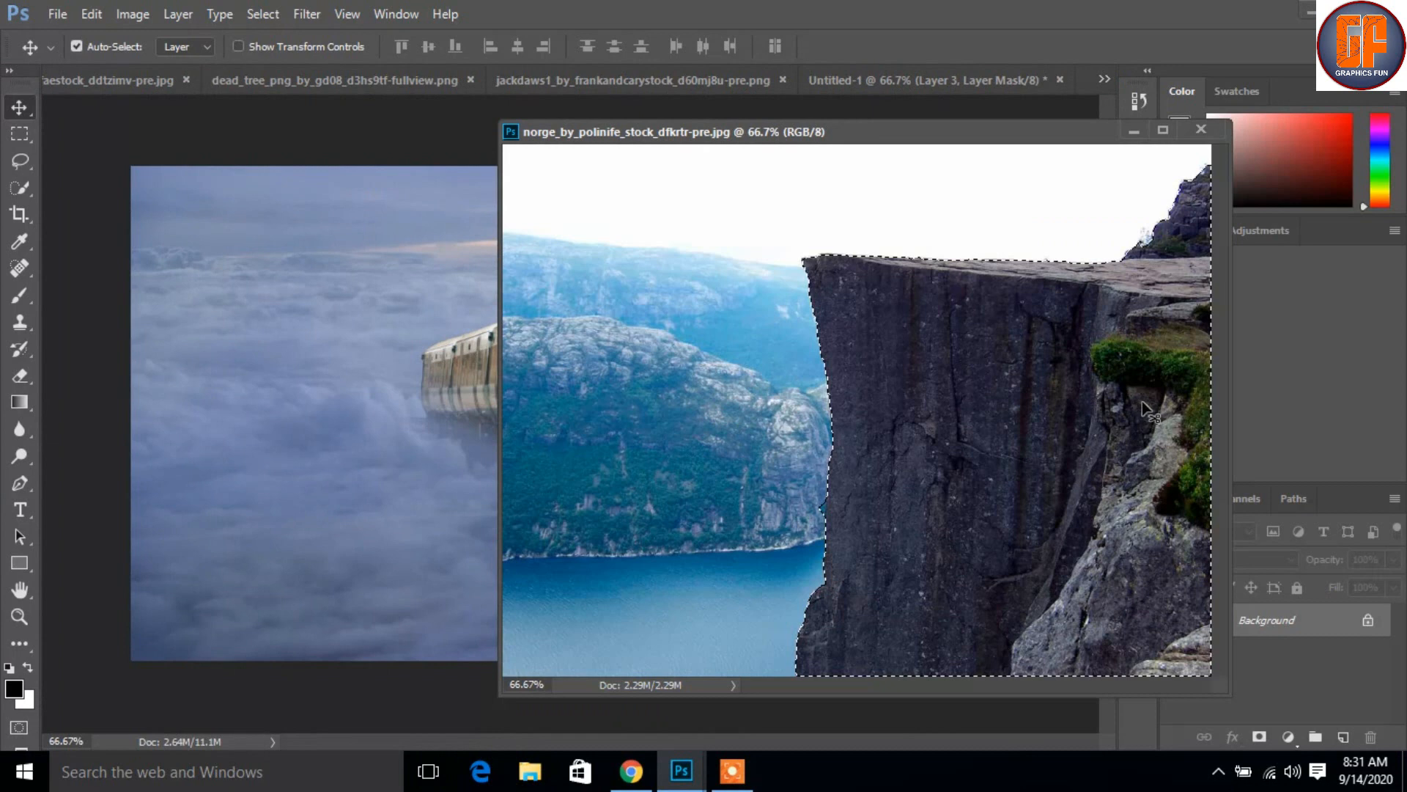
drag(1079, 320, 402, 385)
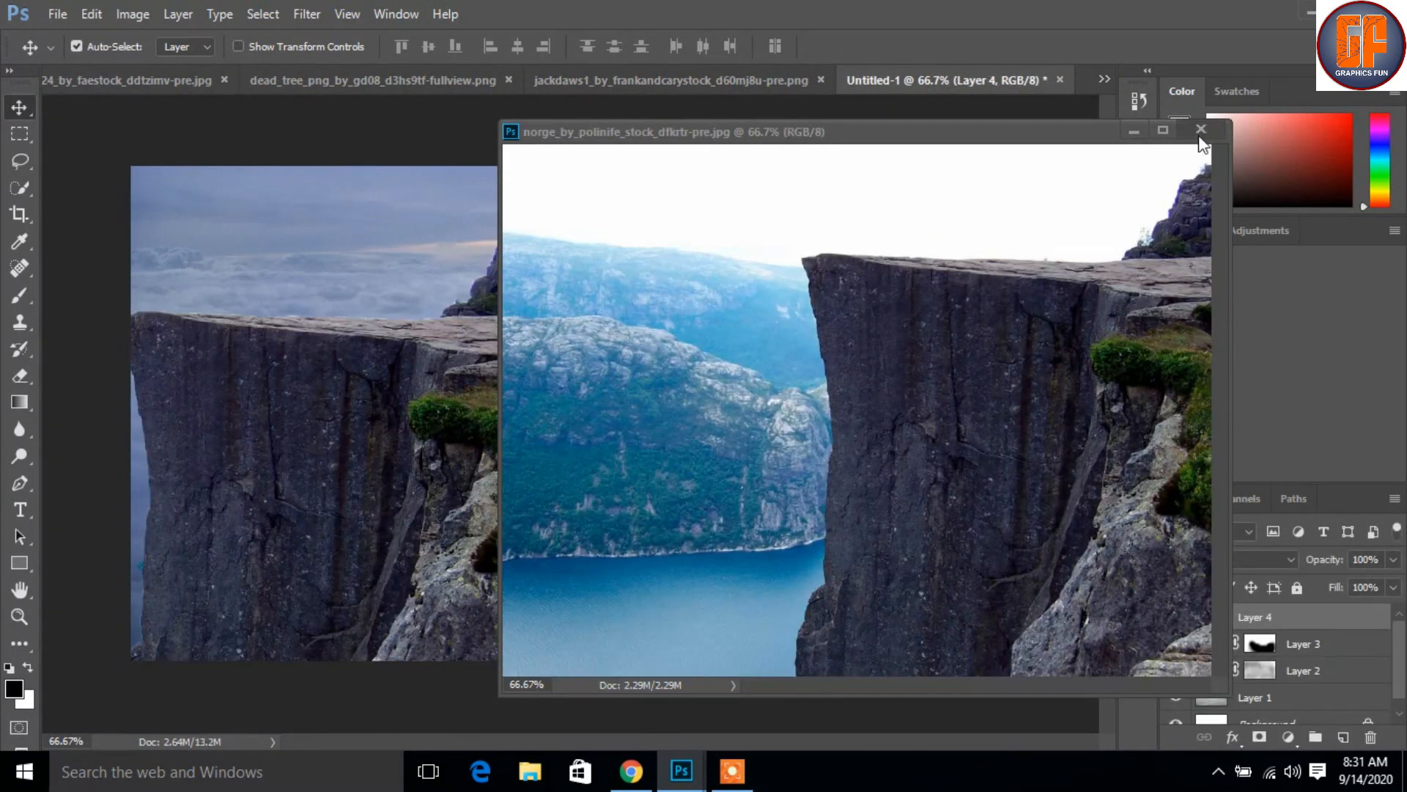
click(1200, 129)
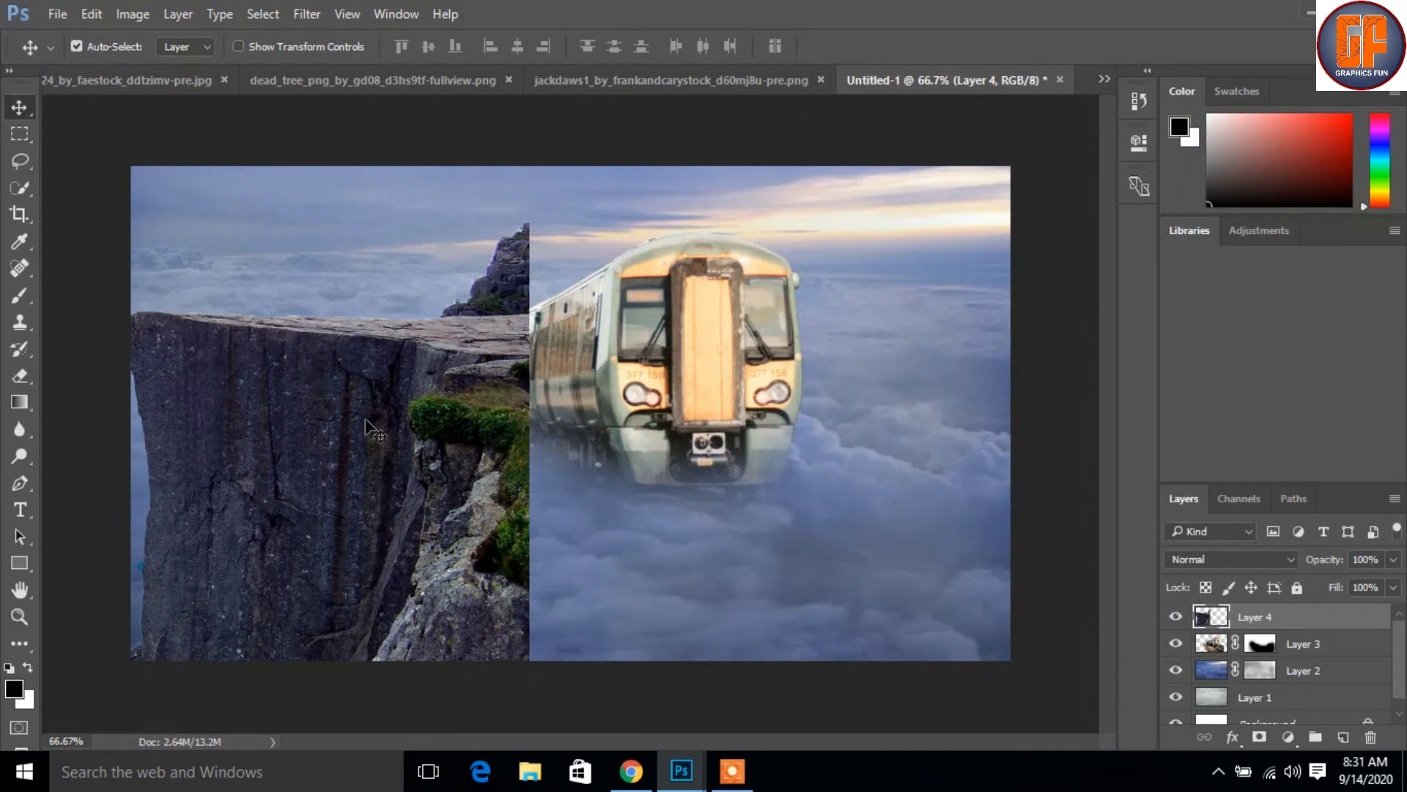
Step: Flip the cliff layer horizontally, scale it to about 78.6% and shift it toward the canvas's lower-left corner
key(ctrl+t)
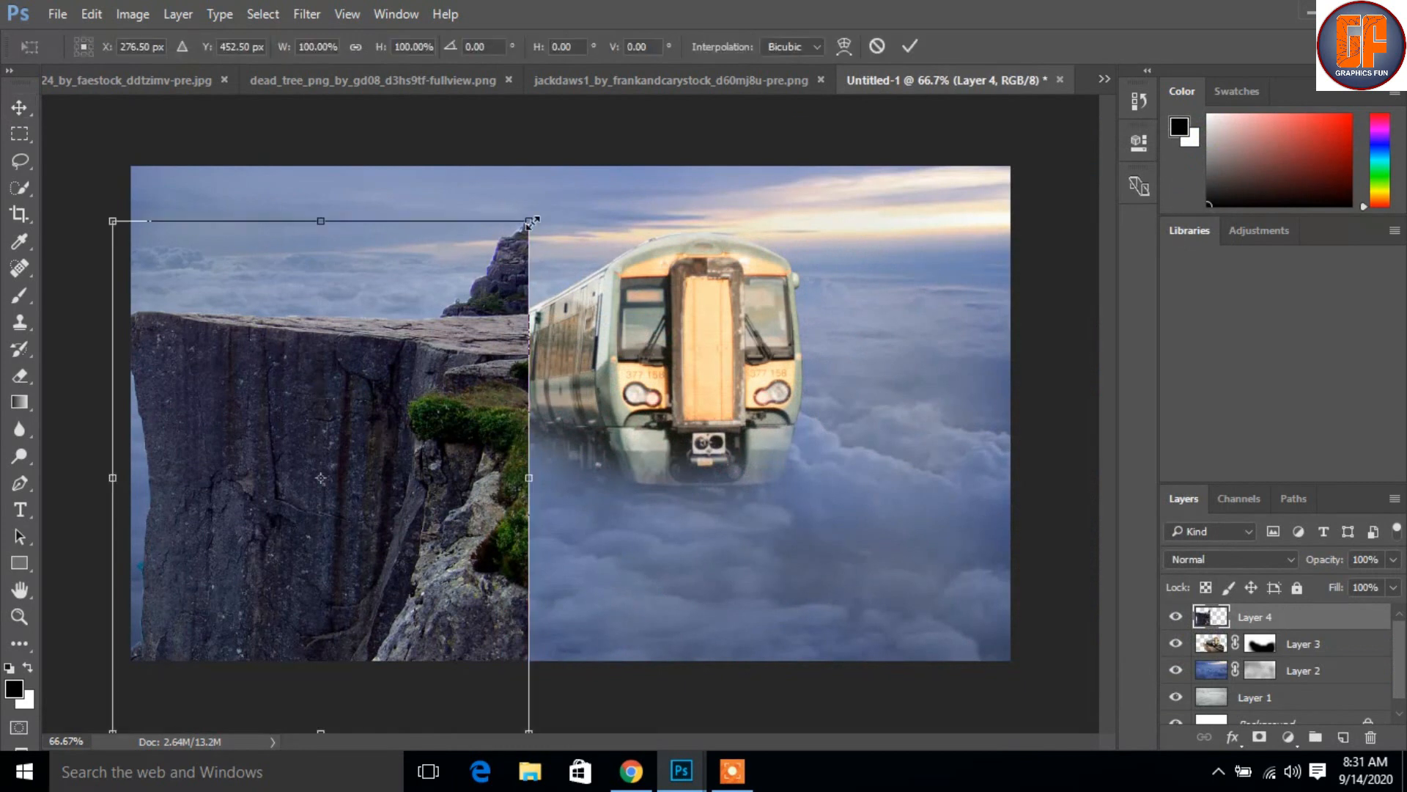
right_click(350, 413)
click(433, 377)
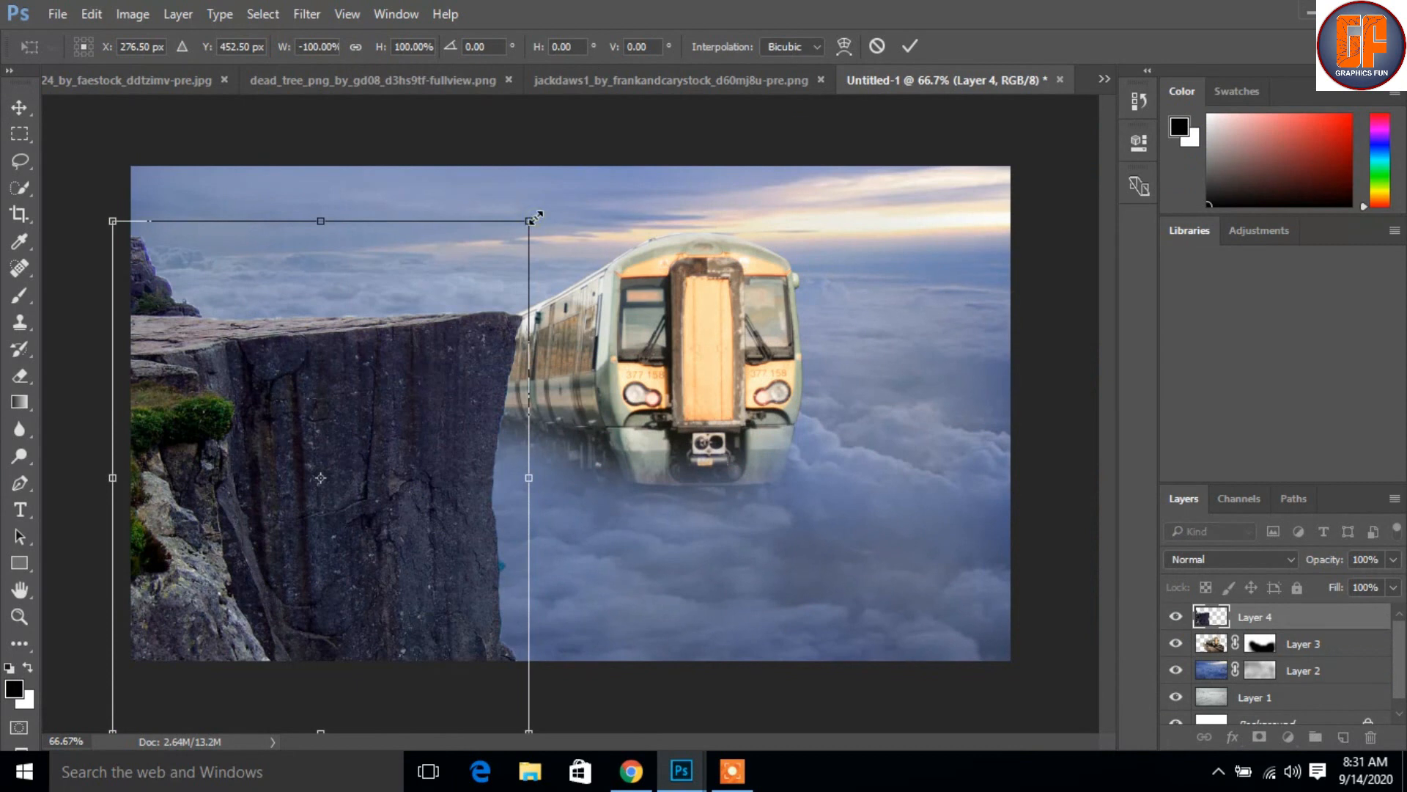
drag(534, 216, 485, 276)
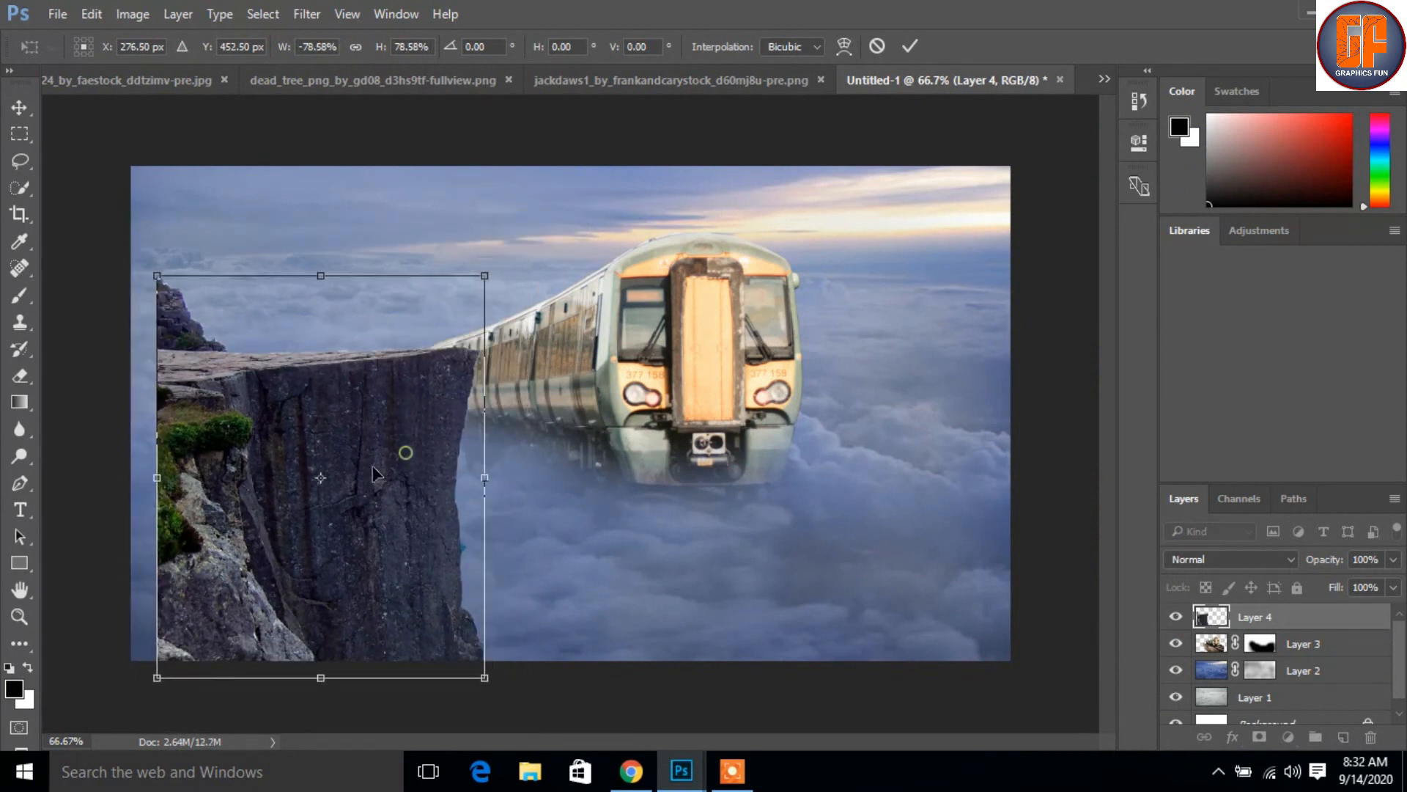
drag(373, 473, 339, 497)
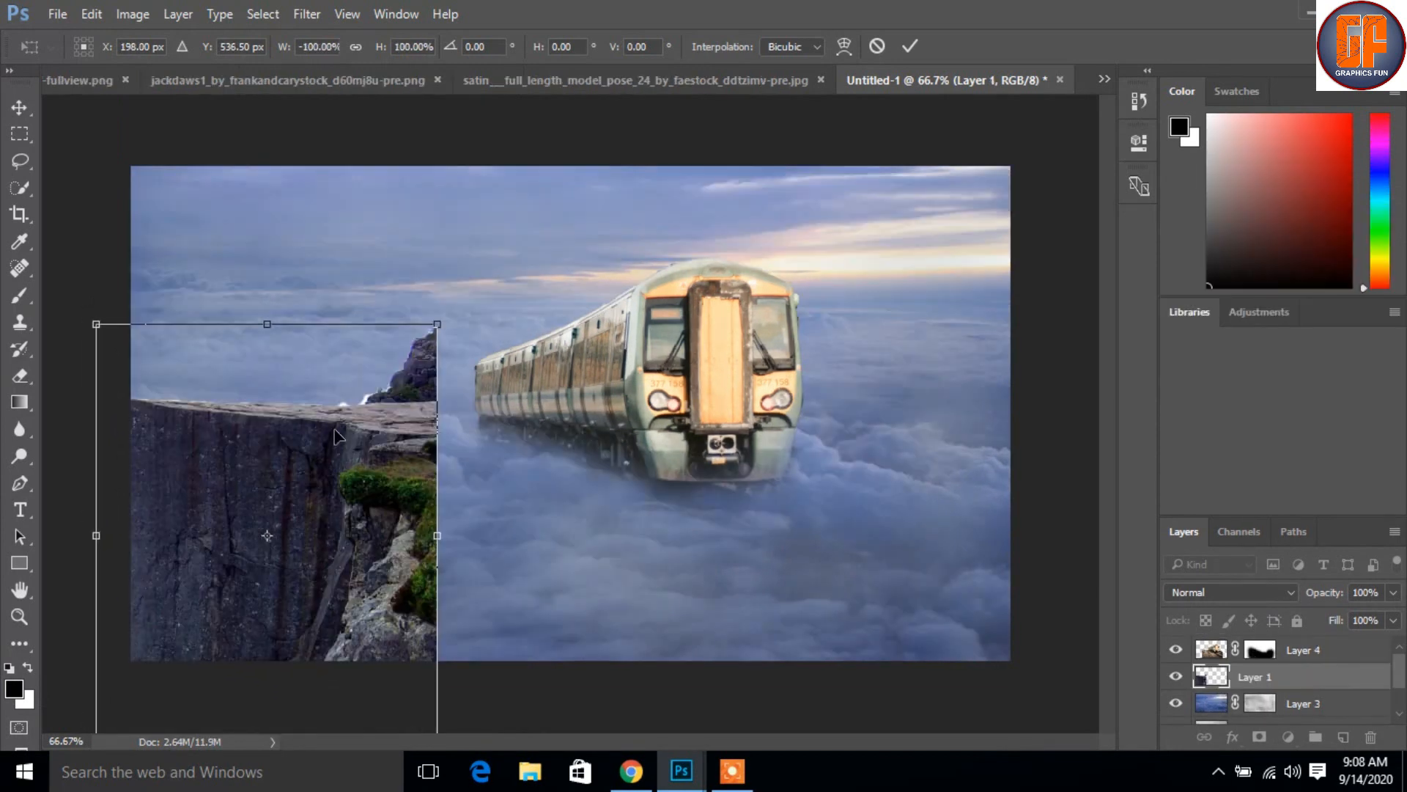
Step: Flip the cliff horizontally so its overhang faces the train, position it along the canvas's lower-left side and apply the transform
right_click(334, 433)
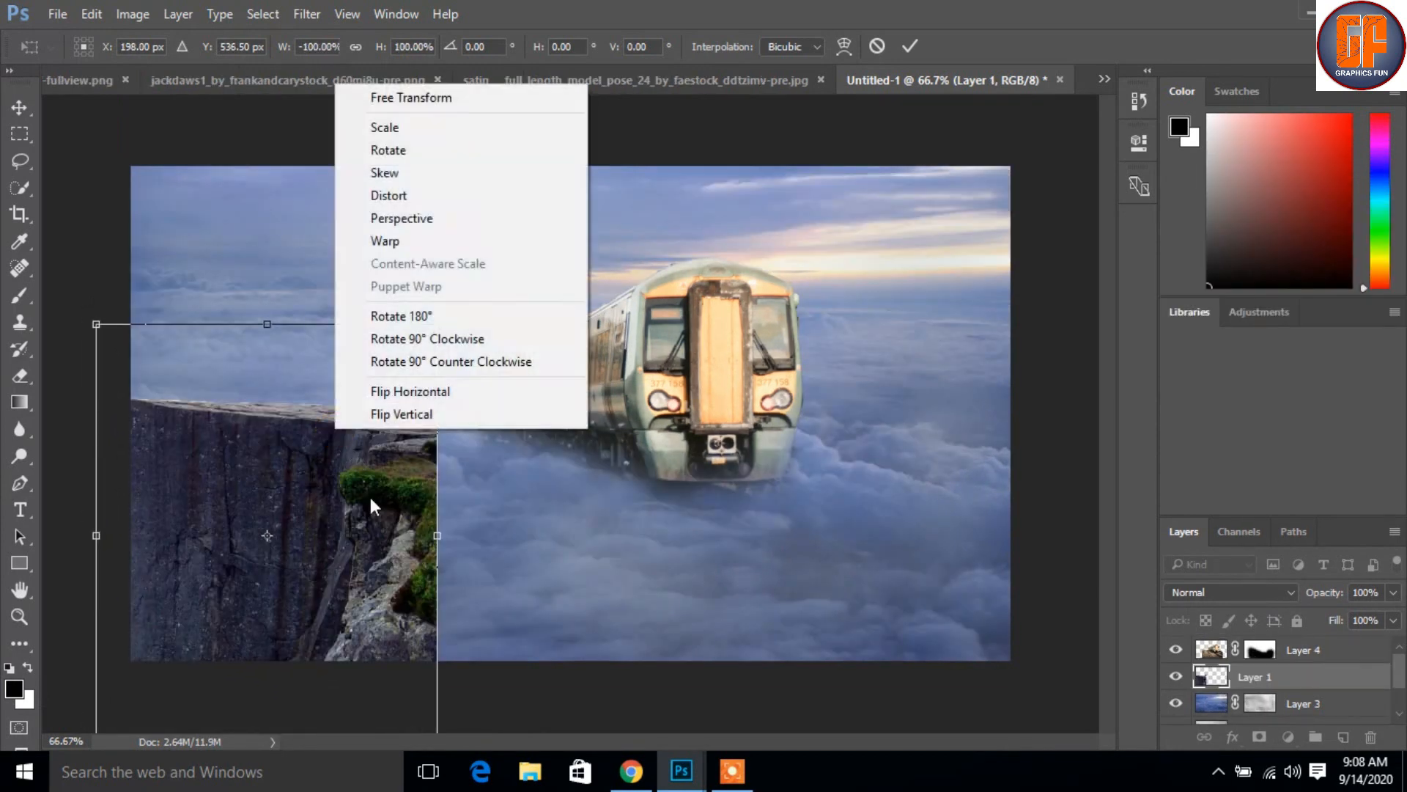
click(409, 392)
drag(357, 506, 346, 517)
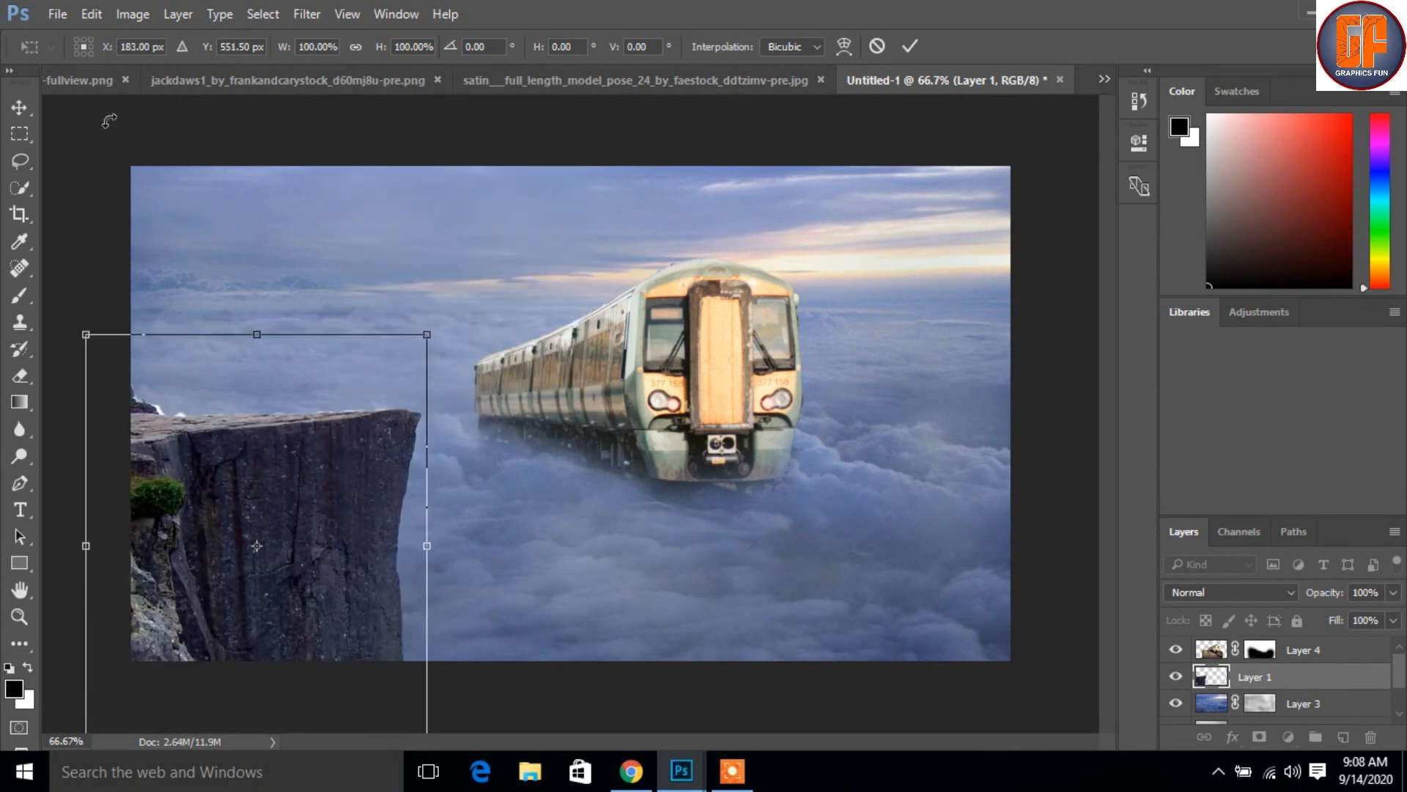
drag(314, 464, 315, 430)
click(910, 47)
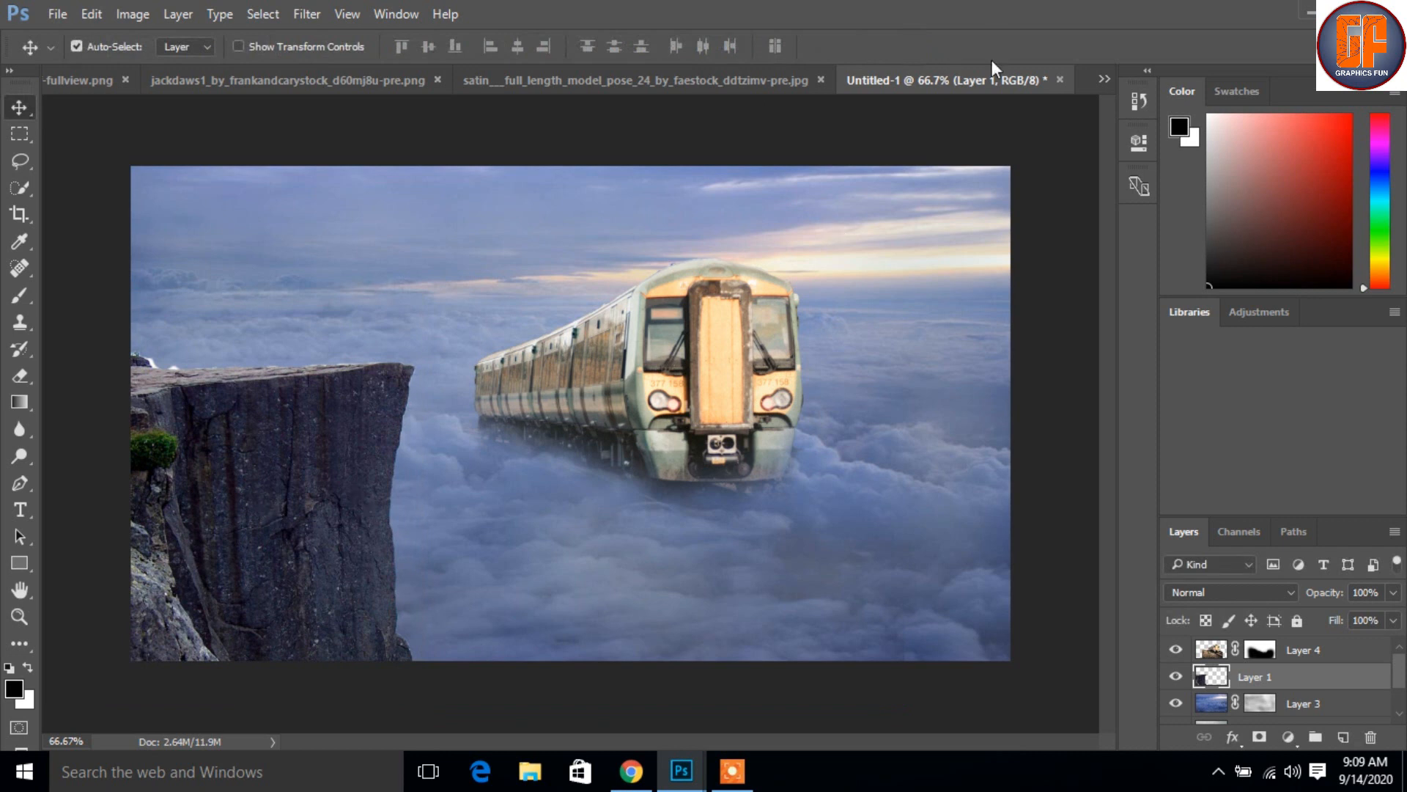
Step: Copy the dead tree from dead_tree_png_by_gd08_d3hs9tf-fullview.png into Untitled-1 over the cliff and close the source image
click(1104, 79)
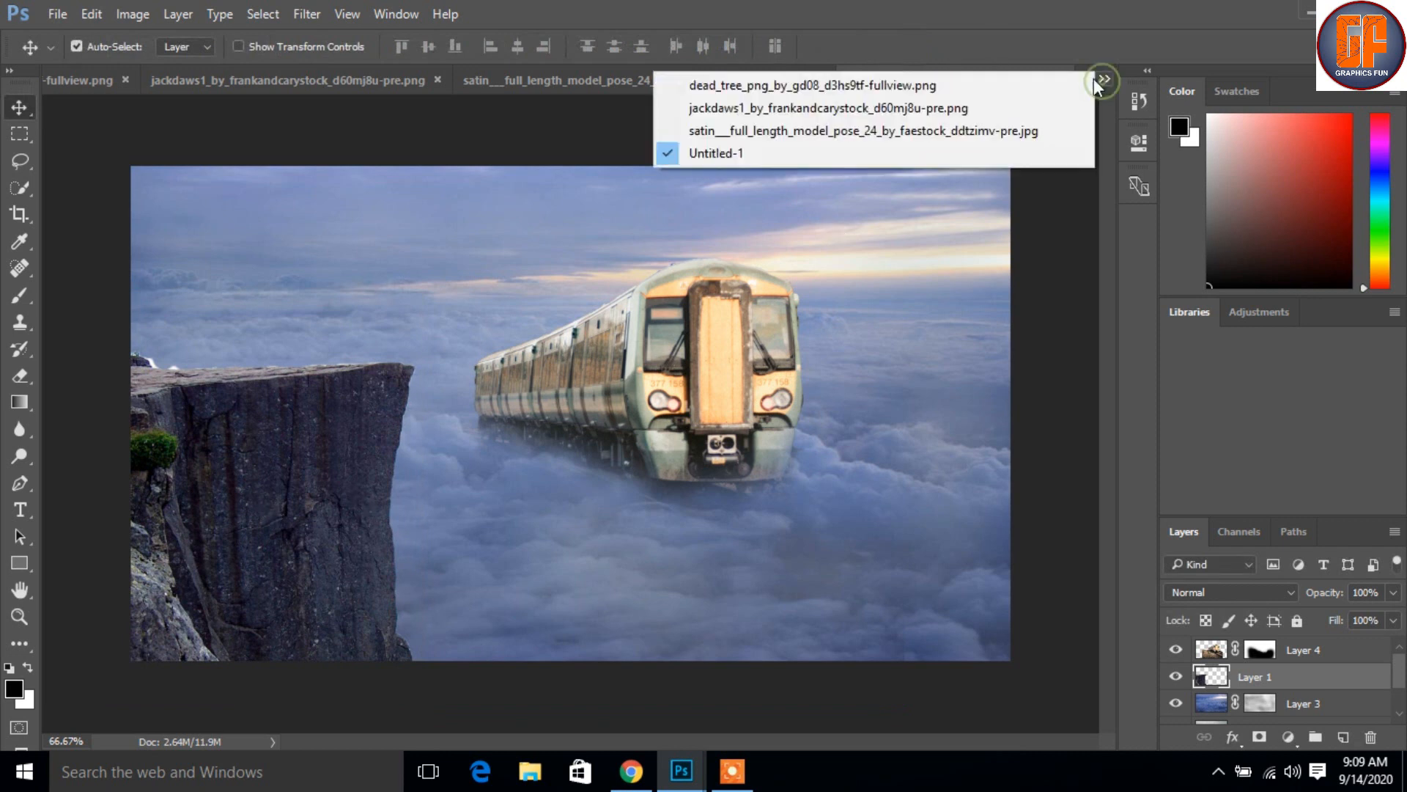
click(1002, 96)
drag(196, 73, 521, 154)
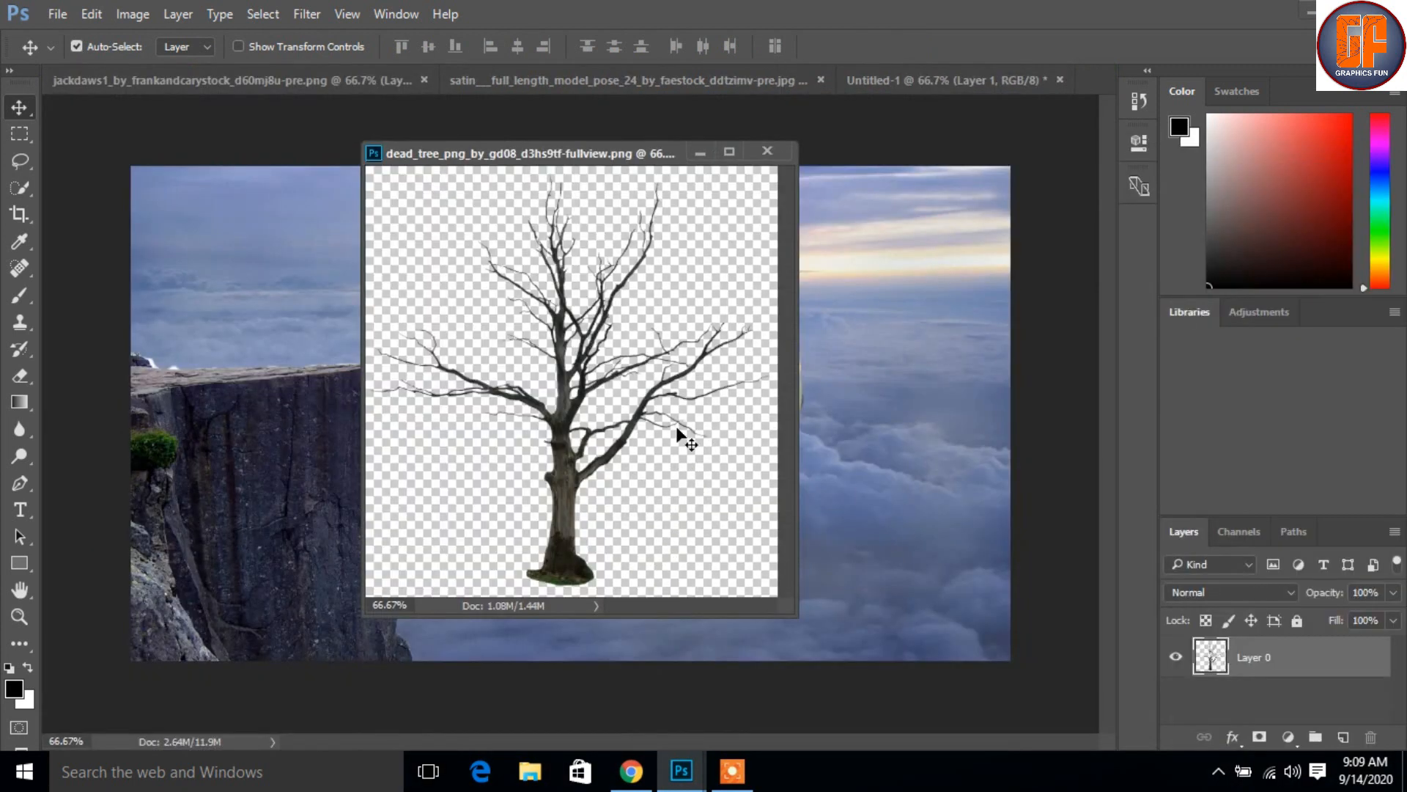
drag(567, 406, 320, 376)
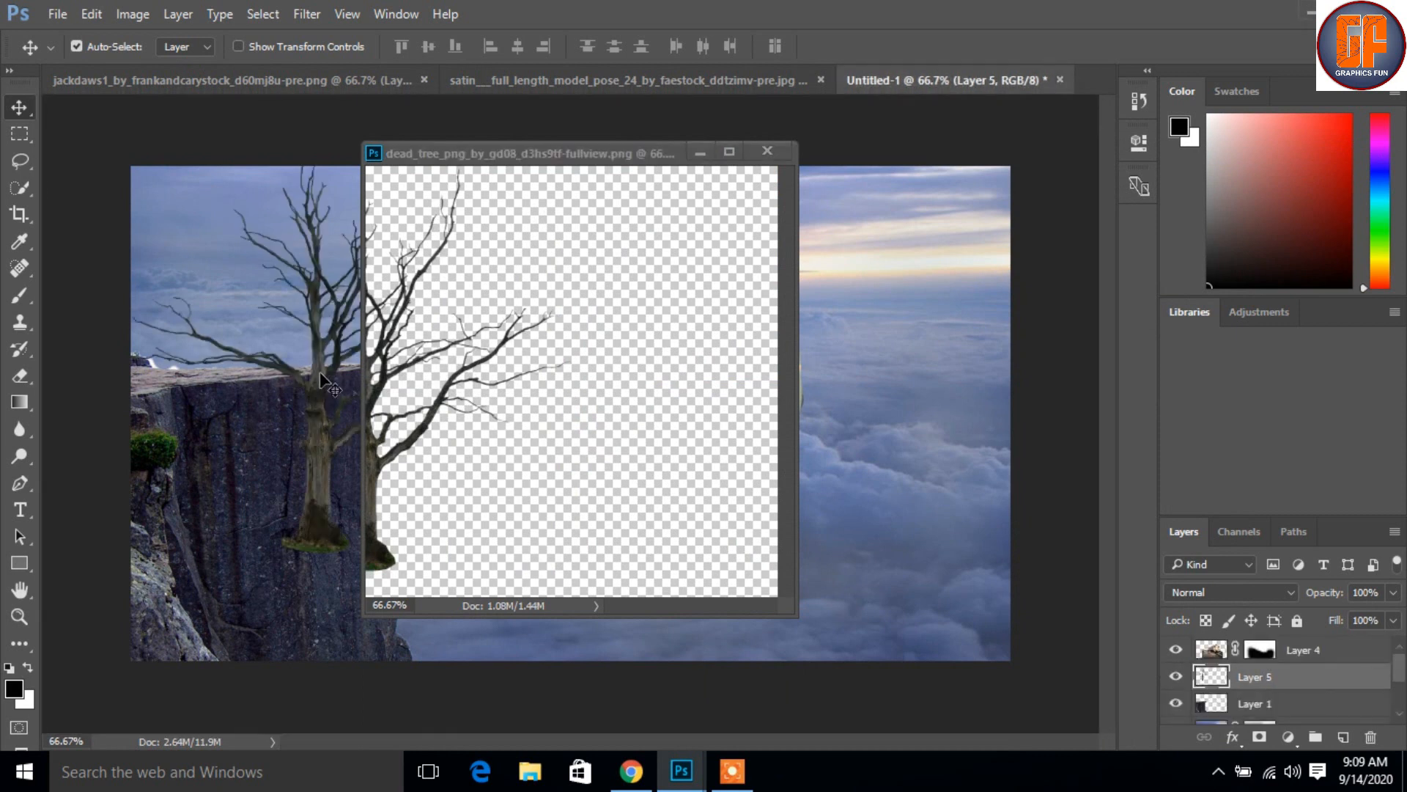
click(767, 154)
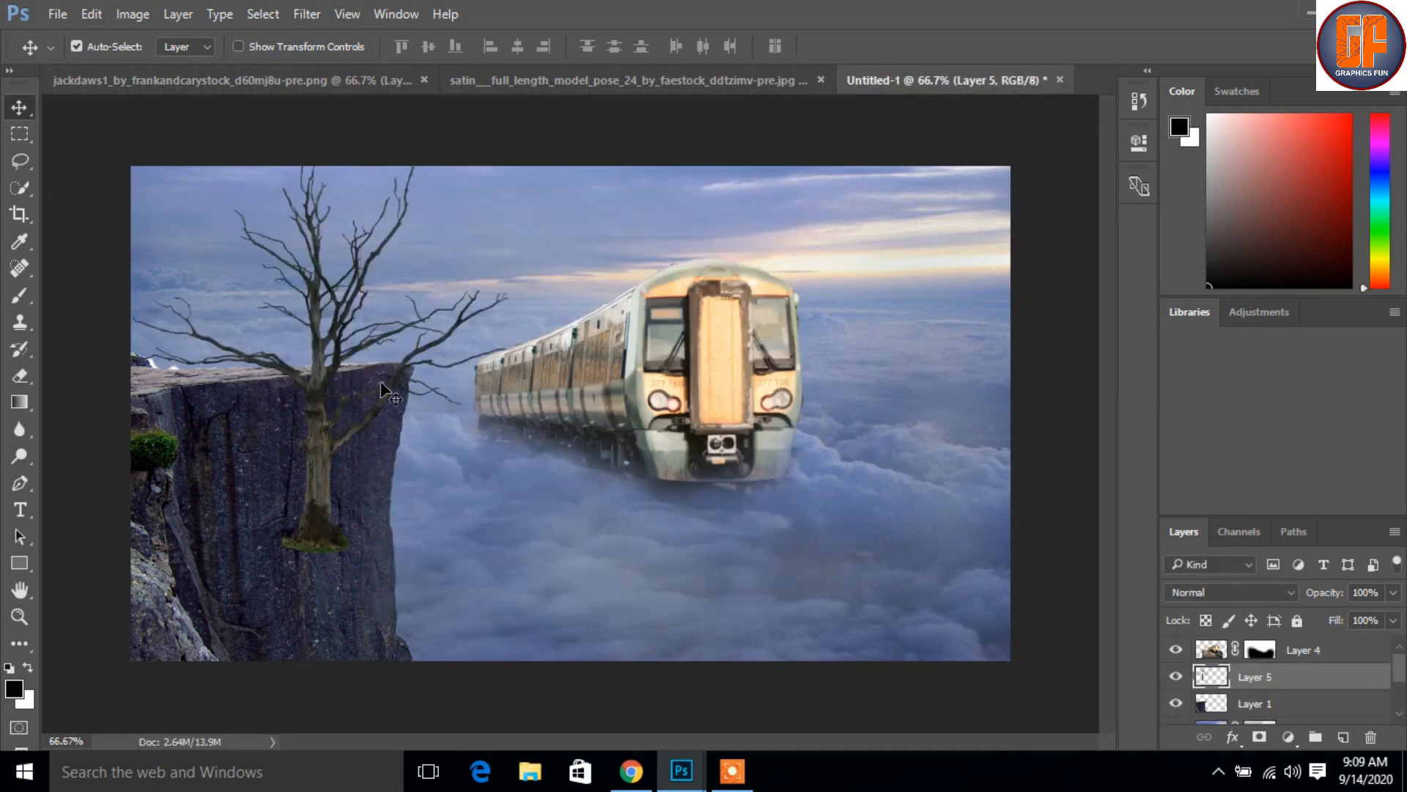
Step: Rotate the dead tree about 13.5°, scale it to about 86% and place it so only branches enter at the canvas's upper-left edge
drag(312, 460, 130, 421)
key(ctrl+t)
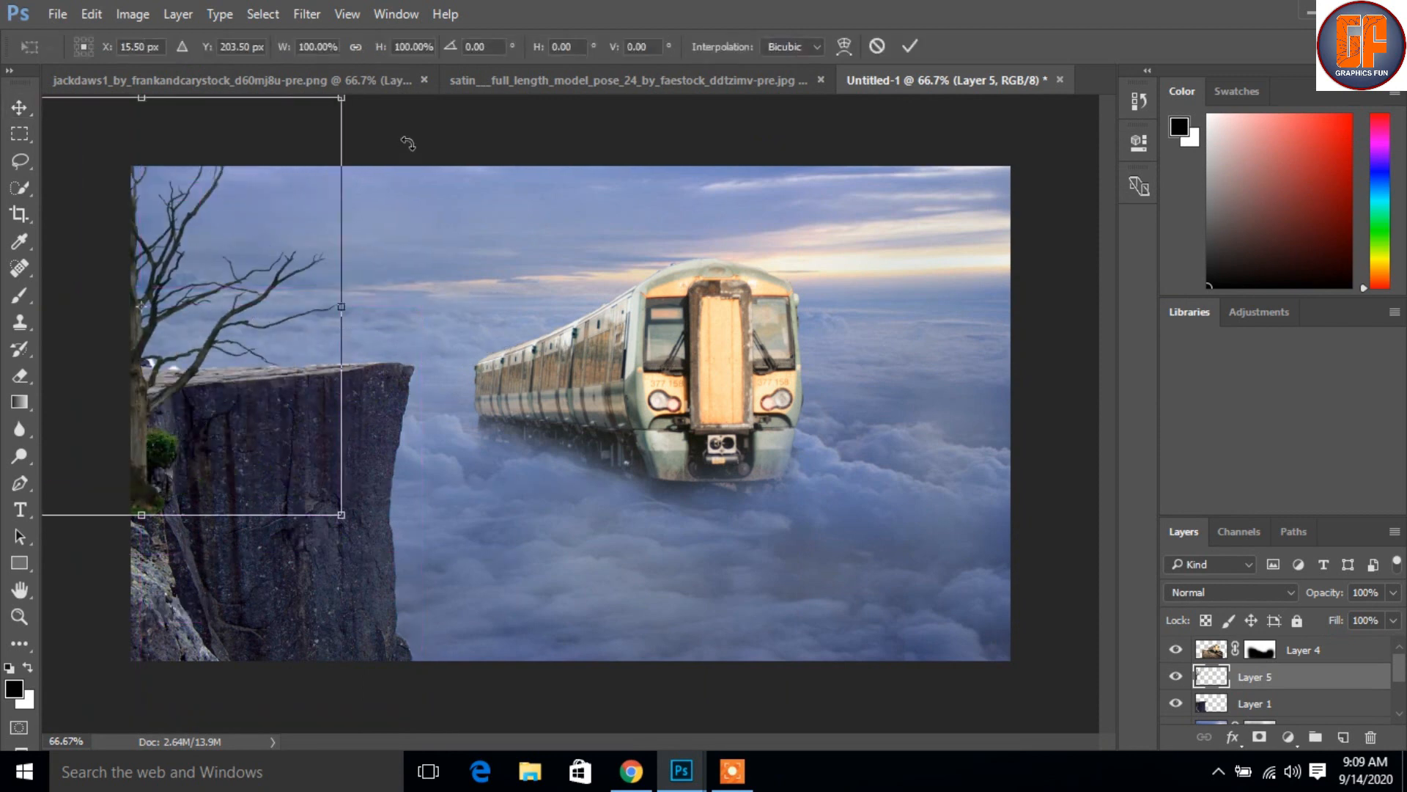
drag(403, 109, 432, 189)
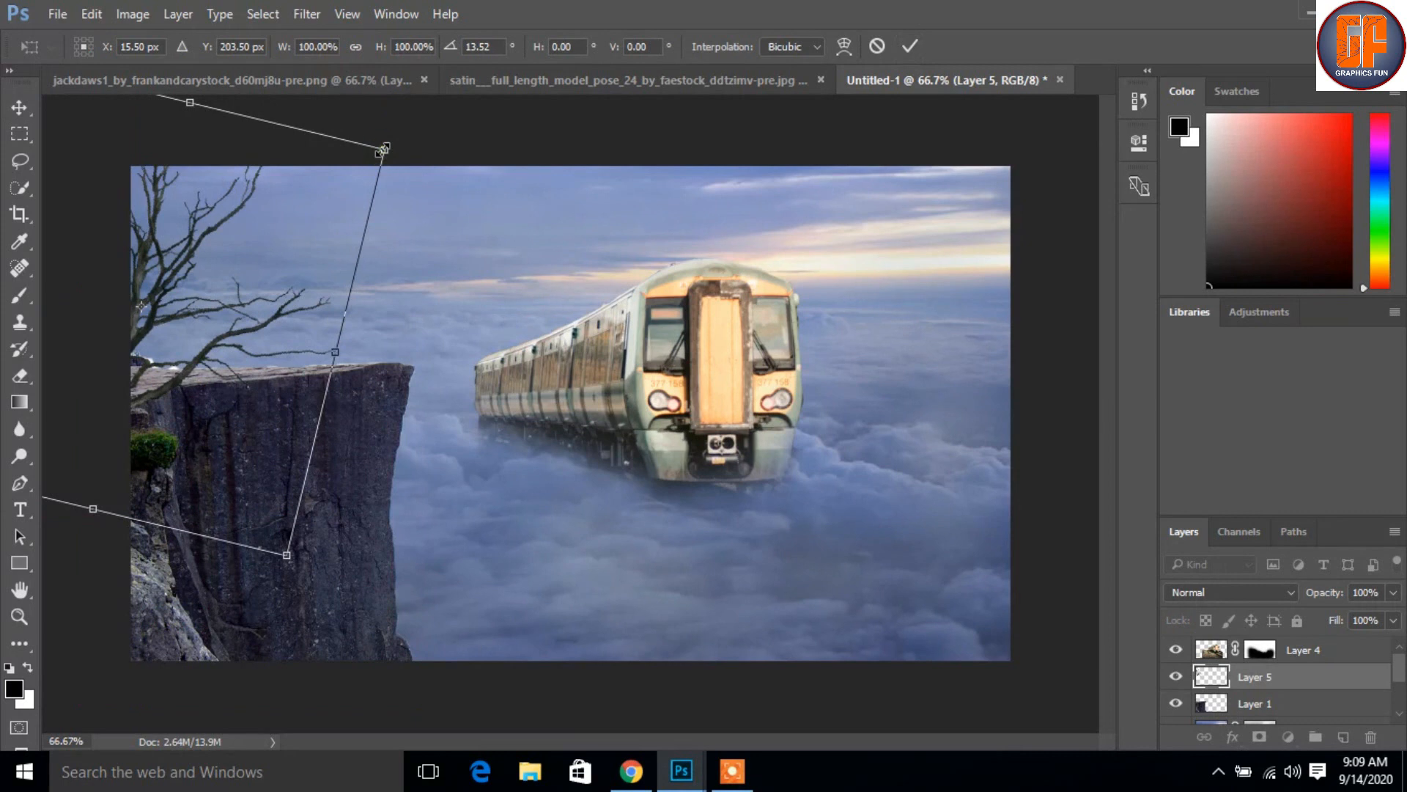
drag(377, 151, 348, 171)
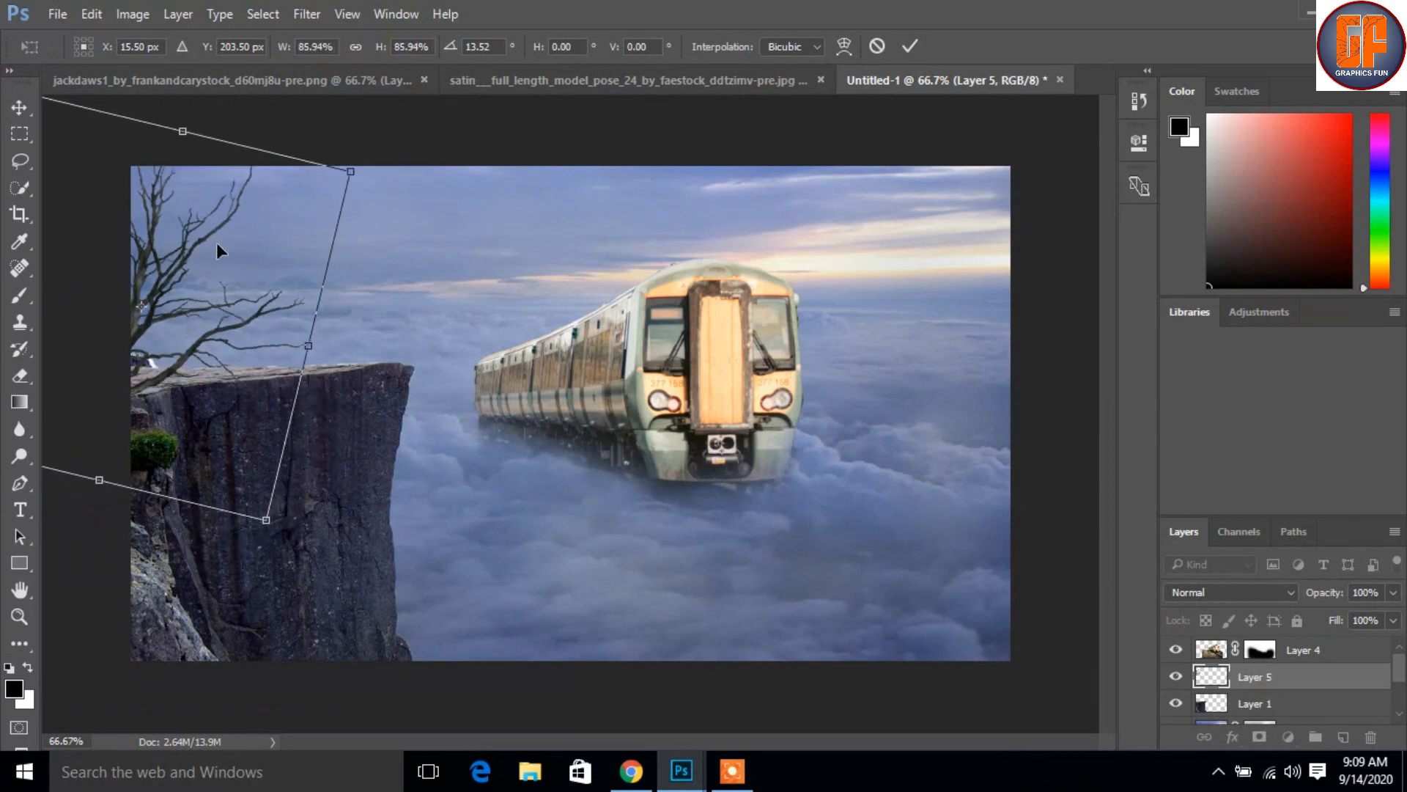
drag(173, 251, 161, 180)
click(909, 46)
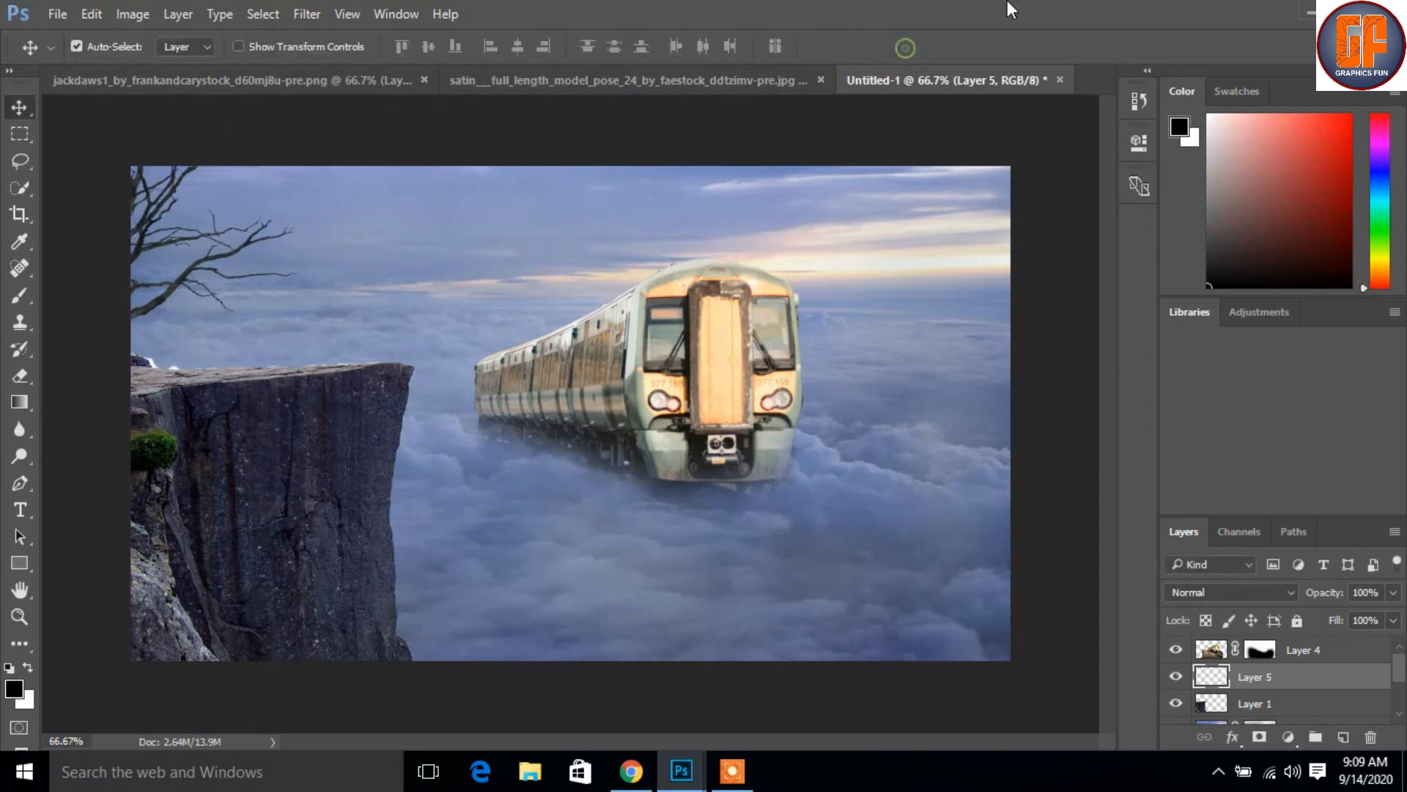
Step: Duplicate the dead tree layer and place the copy at the canvas's lower edge, beside the cliff's base
drag(510, 512, 500, 512)
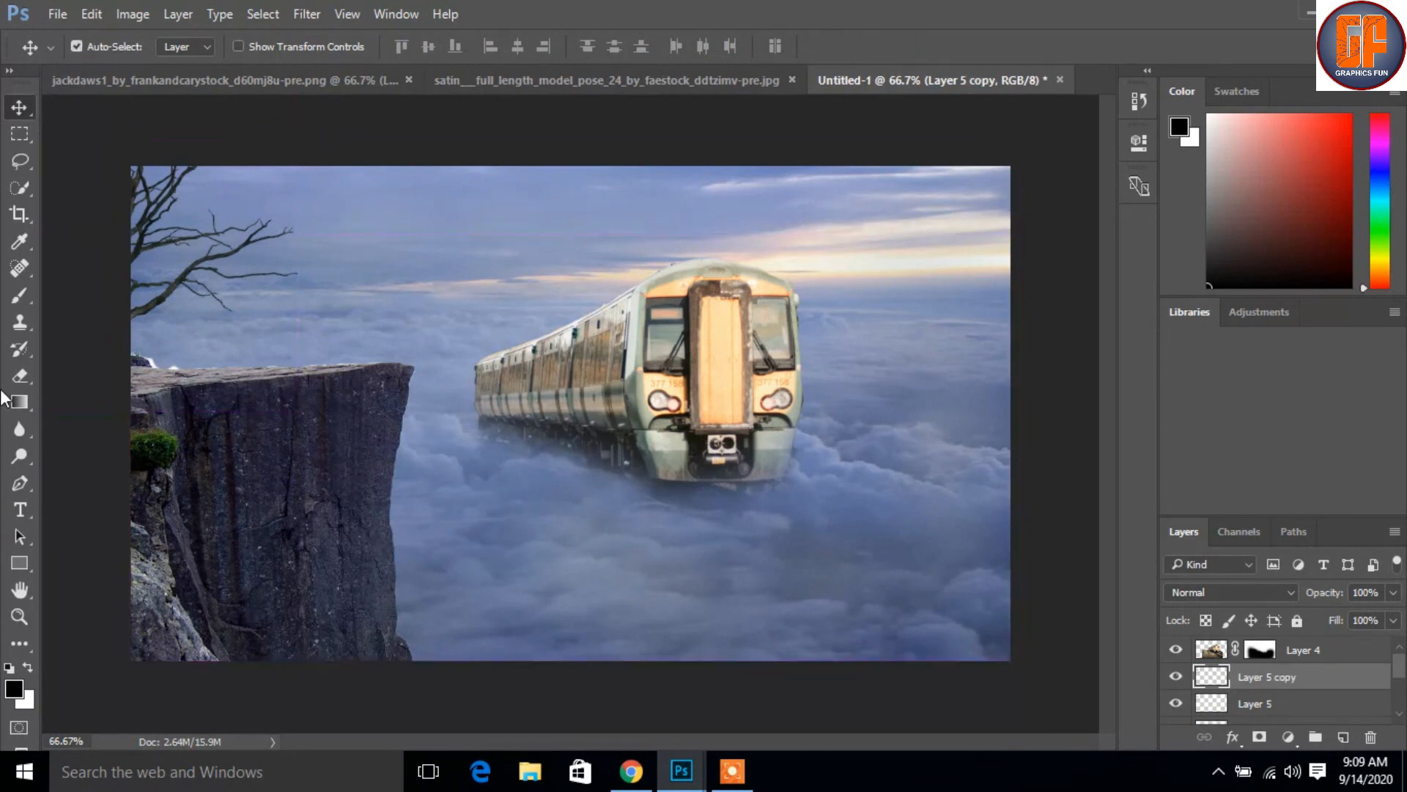
drag(155, 305, 411, 685)
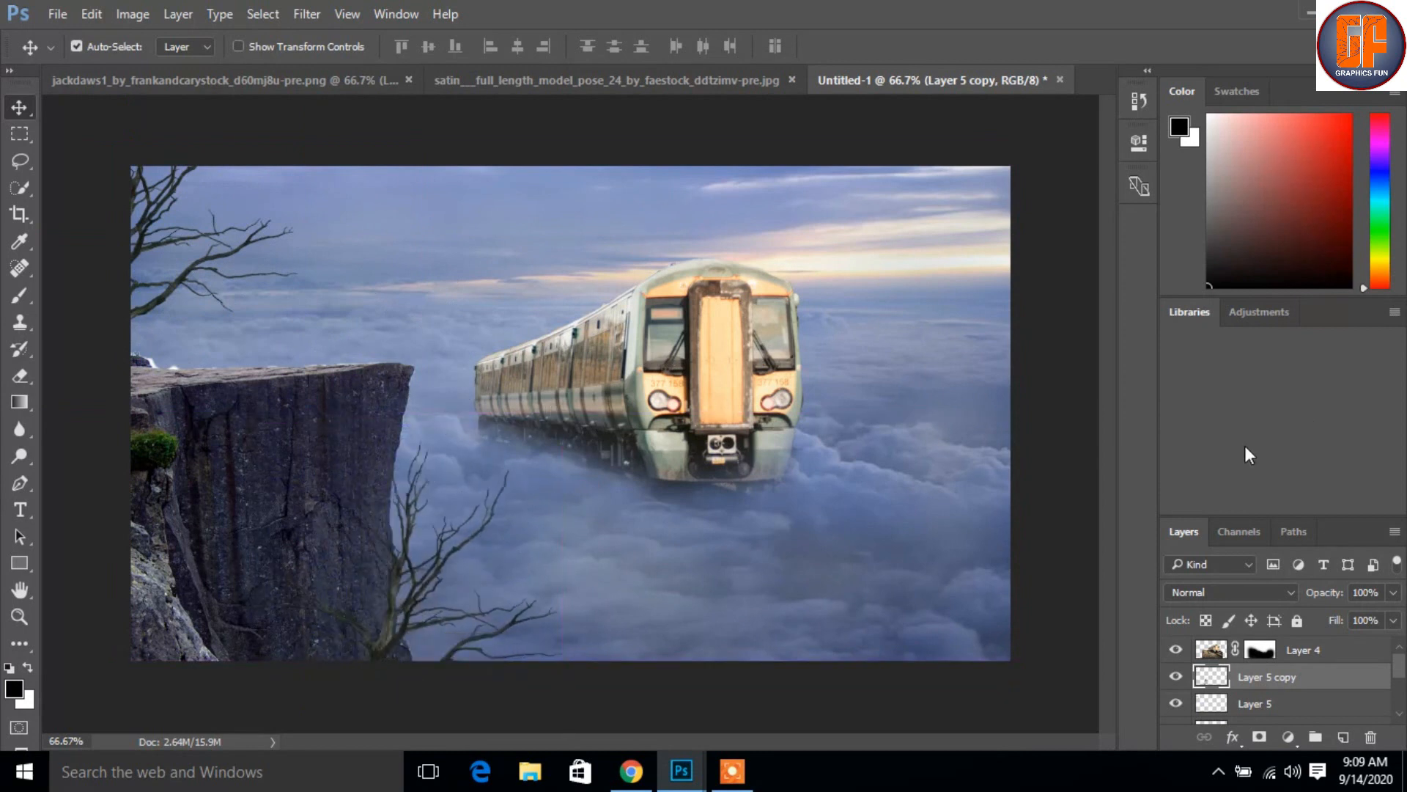
Step: Copy the selected woman from satin___full_length_model_pose_24_by_faestock_ddtzimv-pre.jpg into Untitled-1 and put the source photo away
drag(545, 84, 578, 169)
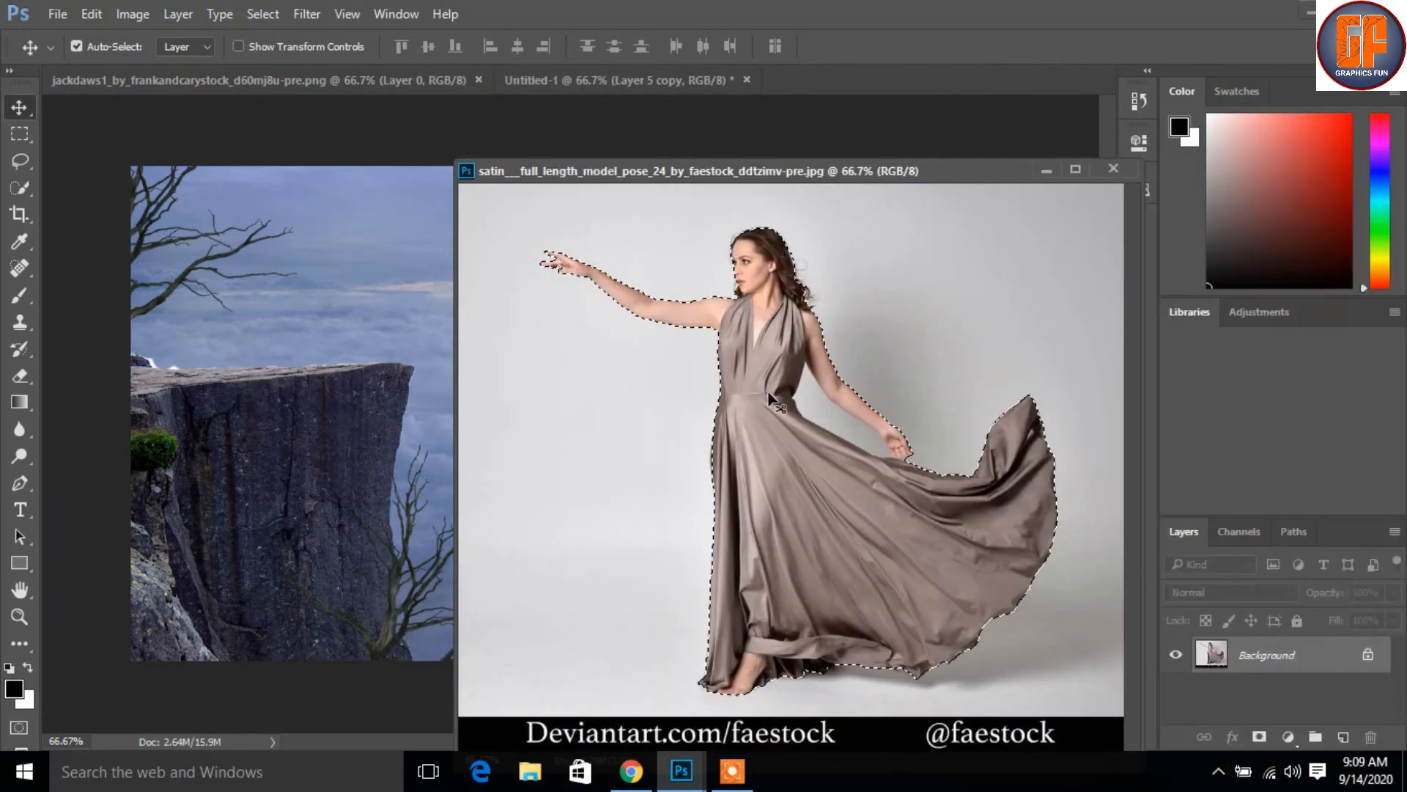
drag(770, 337, 440, 341)
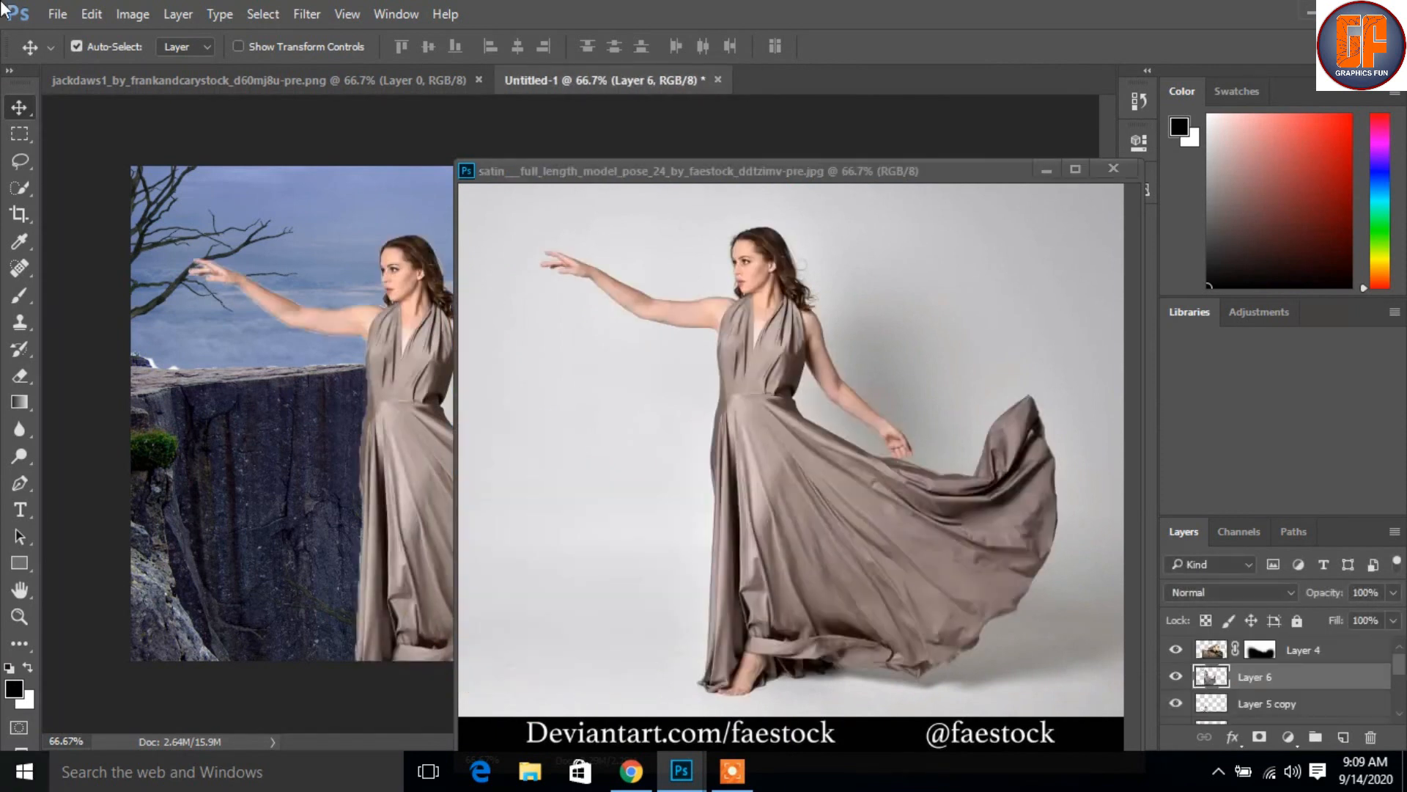
click(1040, 174)
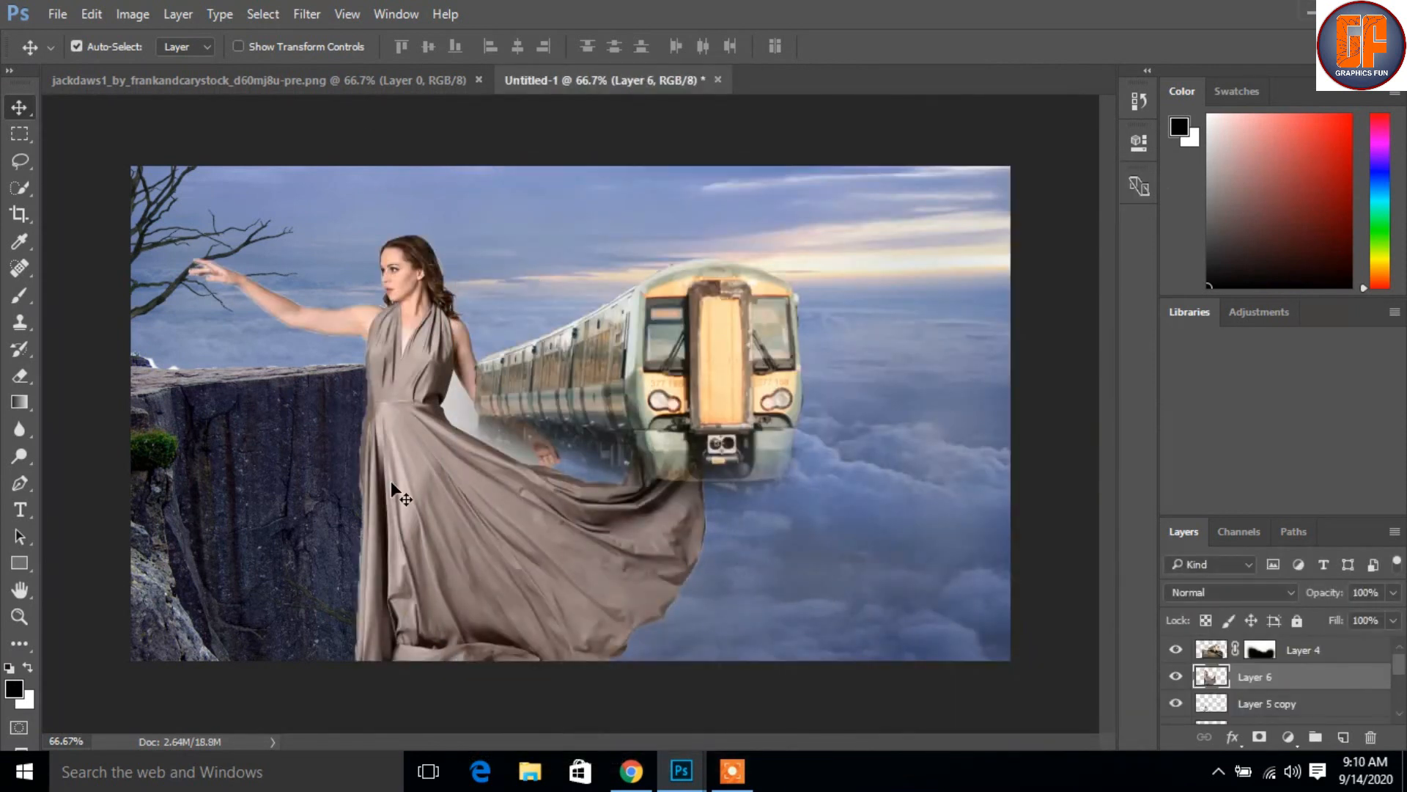
Step: Scale the woman to about 83.6% and move her up toward the canvas's upper-left corner, applying the transform
drag(420, 452, 375, 443)
key(ctrl+t)
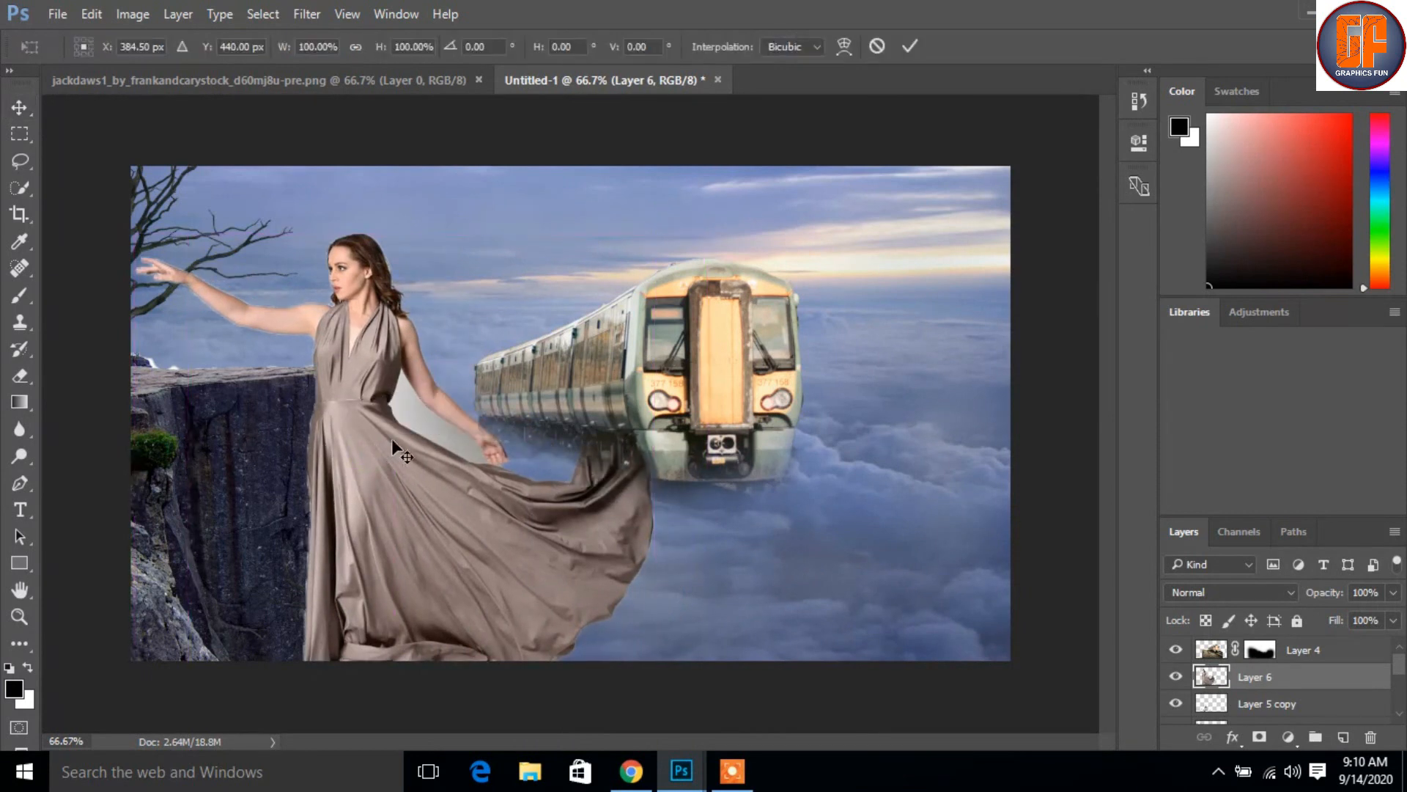
drag(648, 233, 609, 272)
drag(385, 442, 326, 378)
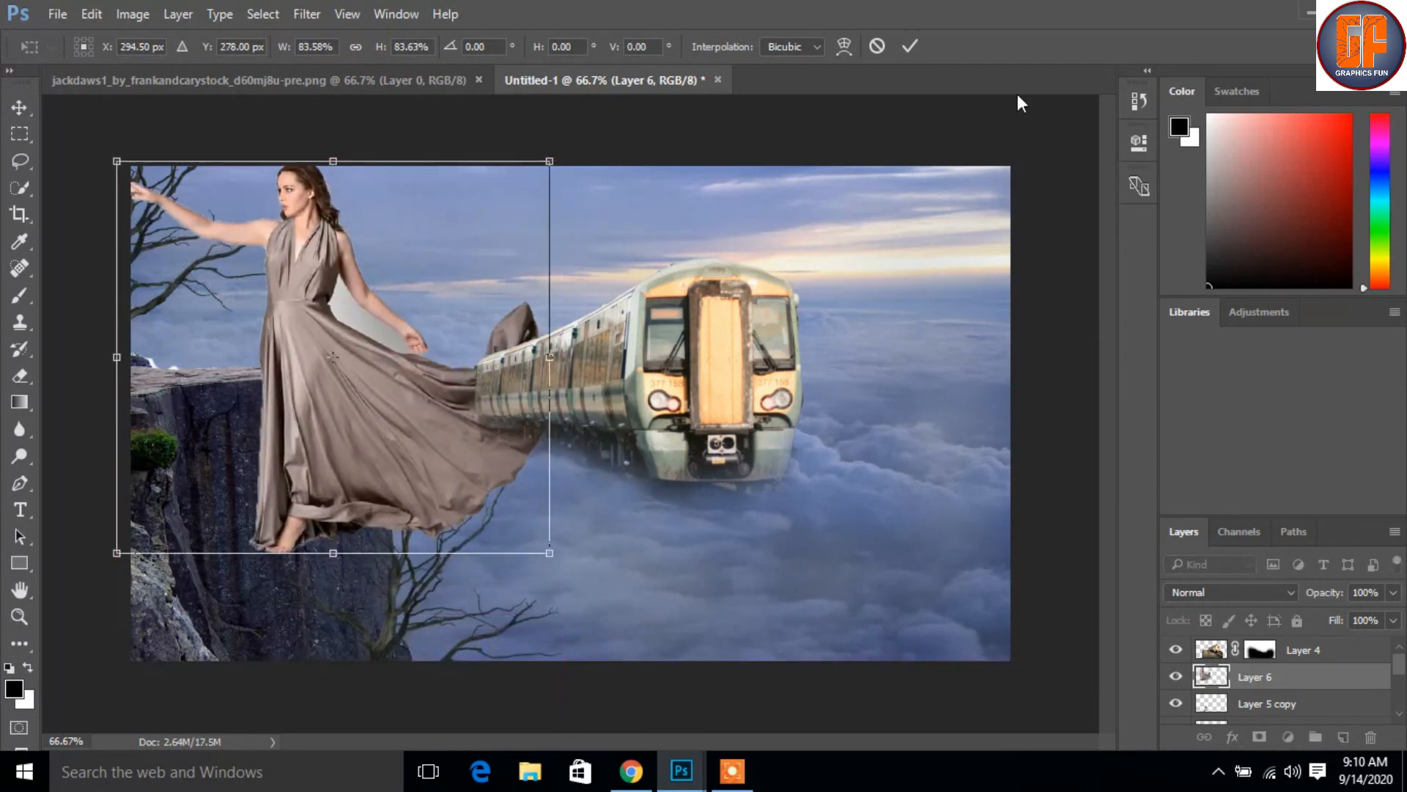
click(910, 46)
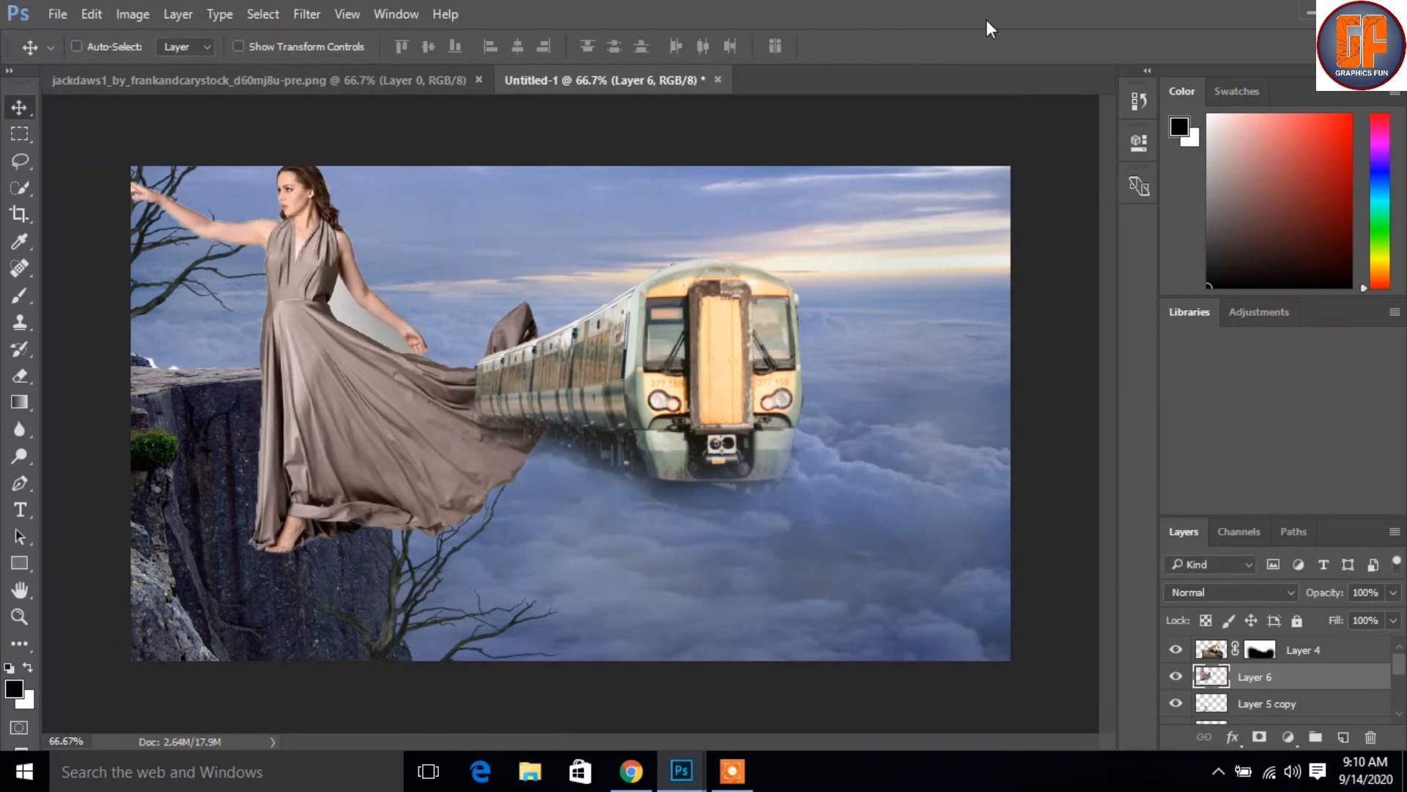
key(ctrl+plus)
key(ctrl+plus)
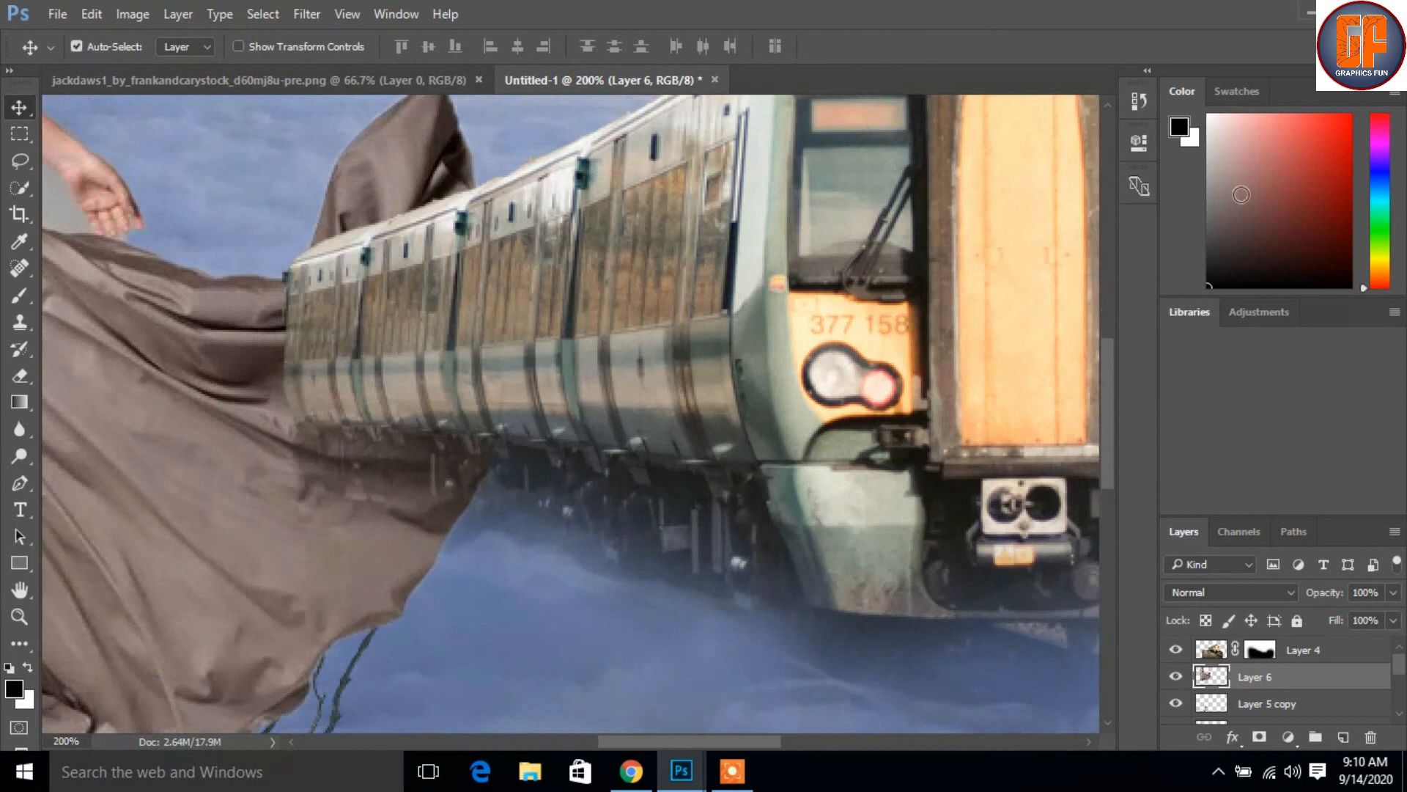
click(732, 771)
click(739, 738)
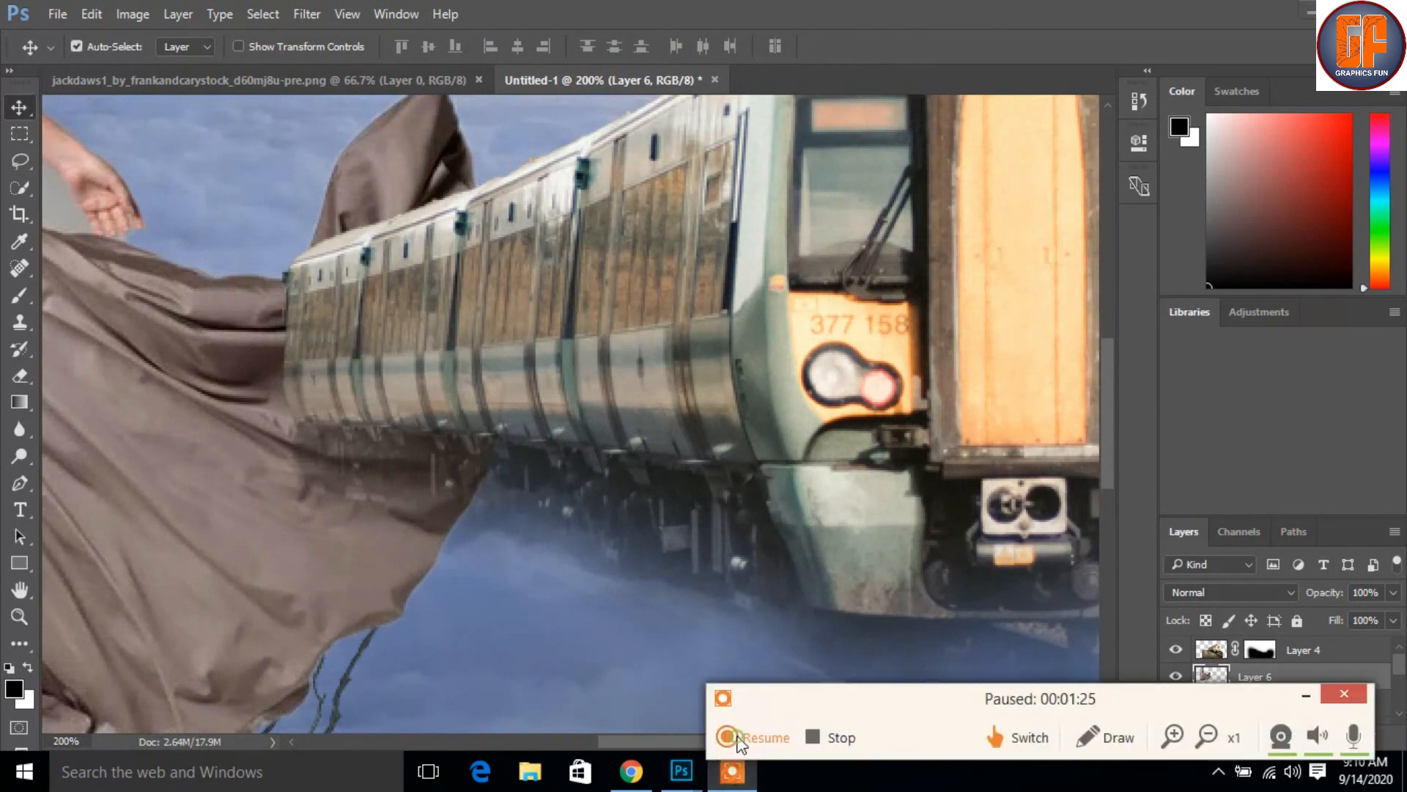
click(739, 739)
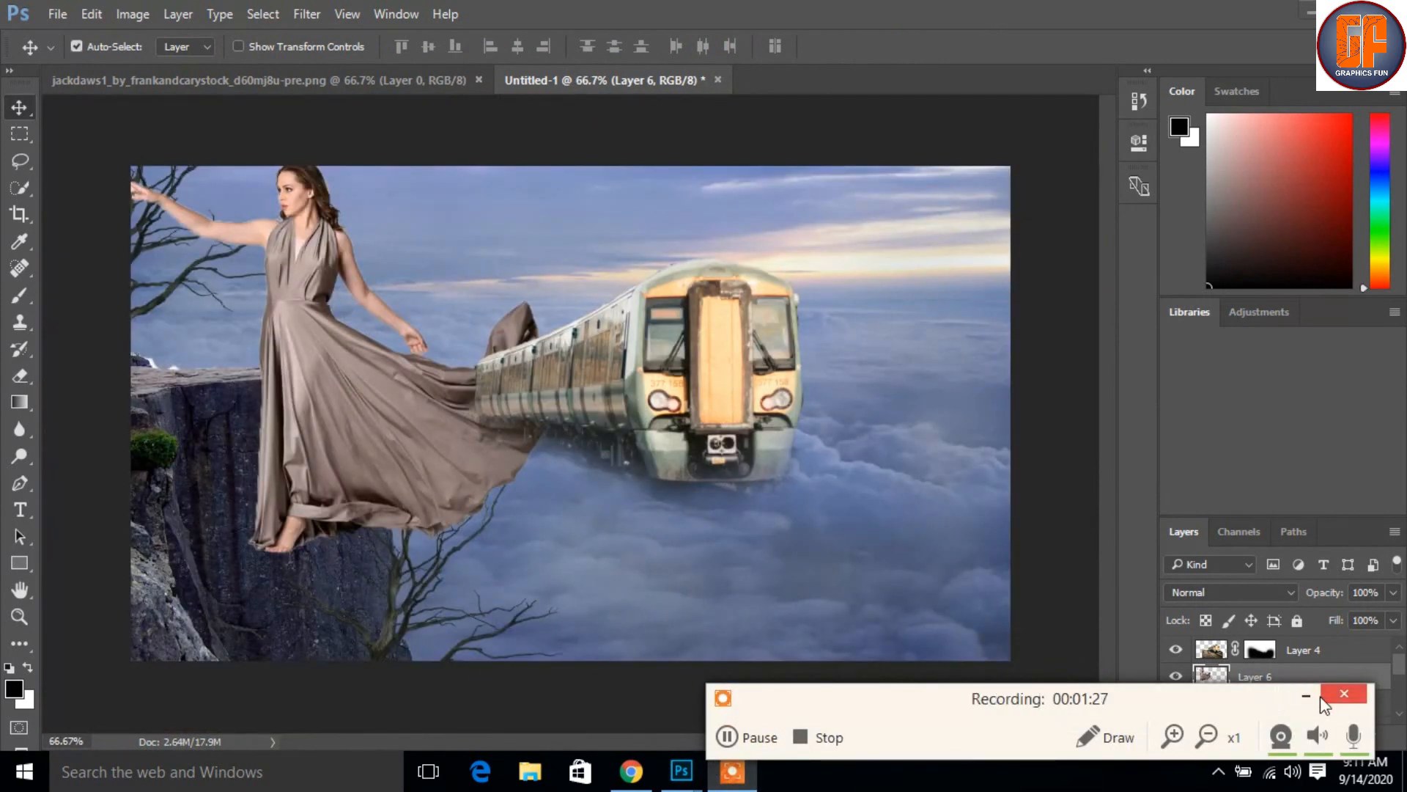
click(1305, 697)
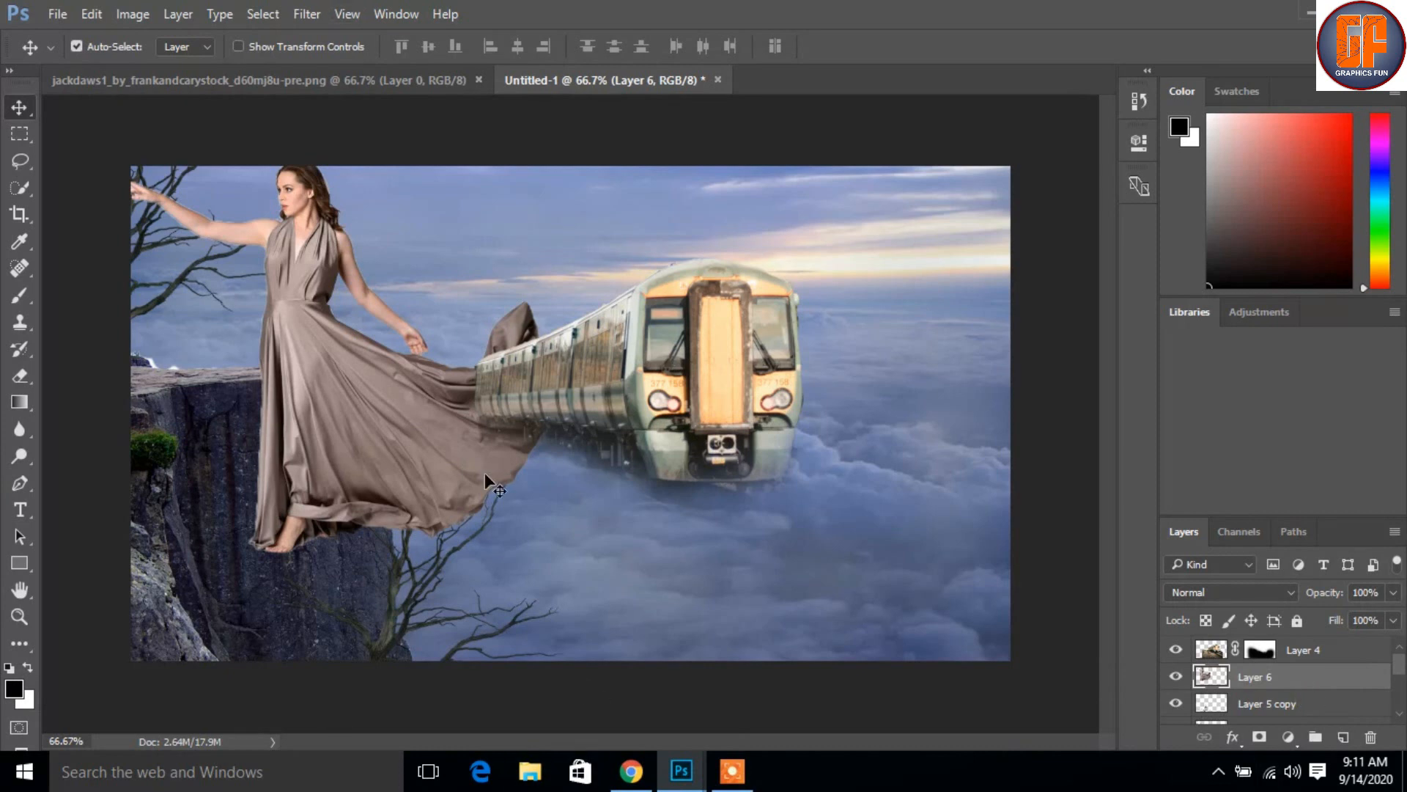
Step: Flip the woman horizontally to face the train, scale her down to about 39.5% and apply the transform
key(ctrl+t)
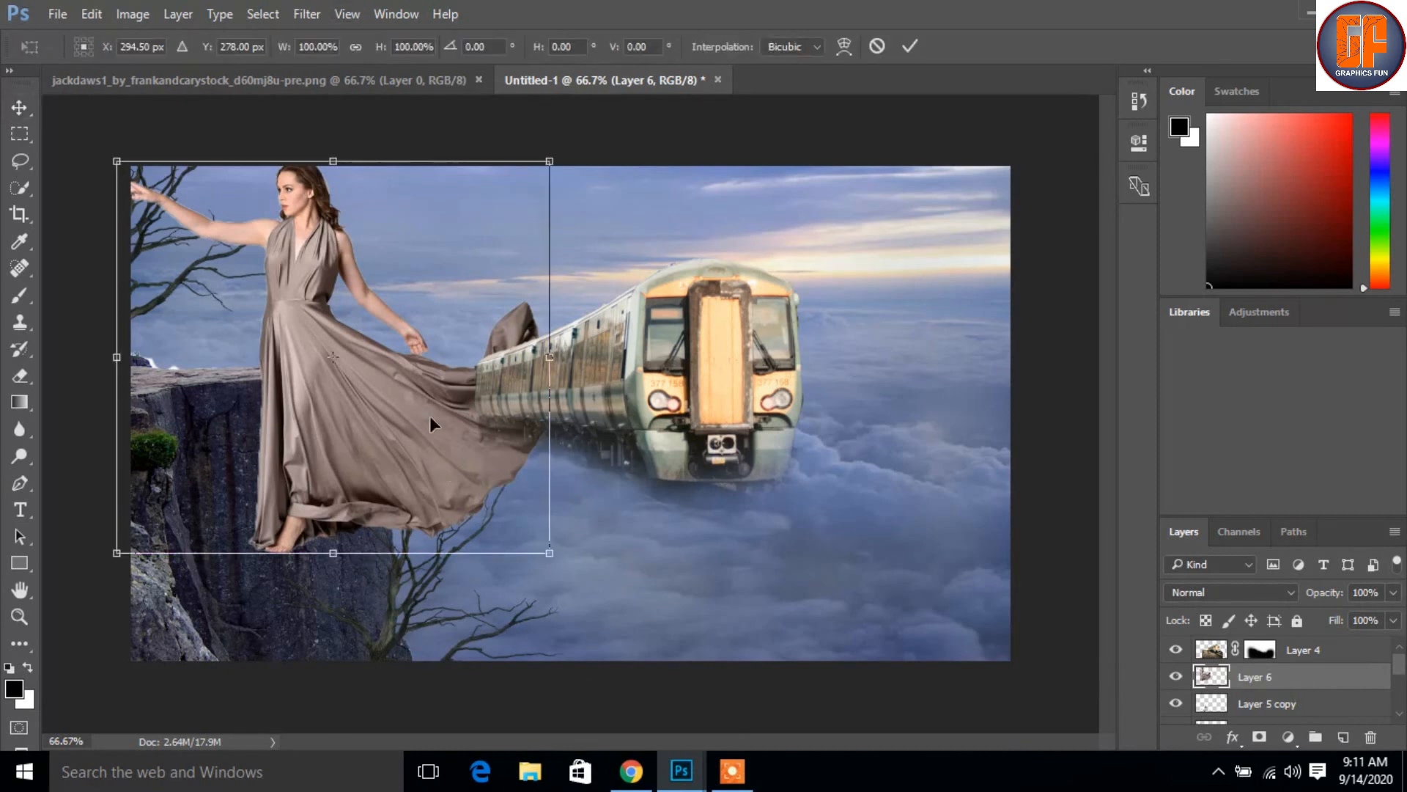
right_click(398, 360)
click(511, 669)
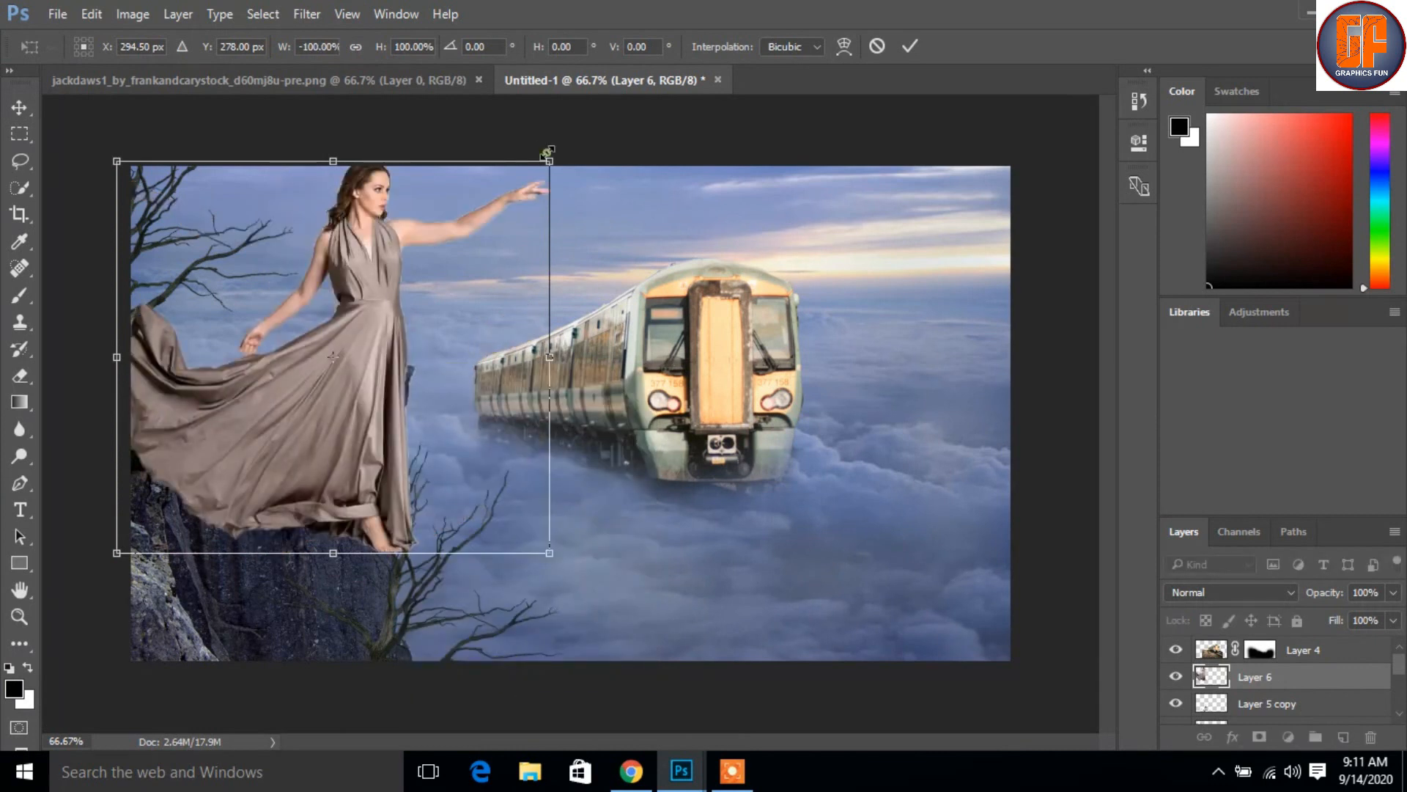
drag(549, 152, 472, 244)
drag(469, 247, 462, 263)
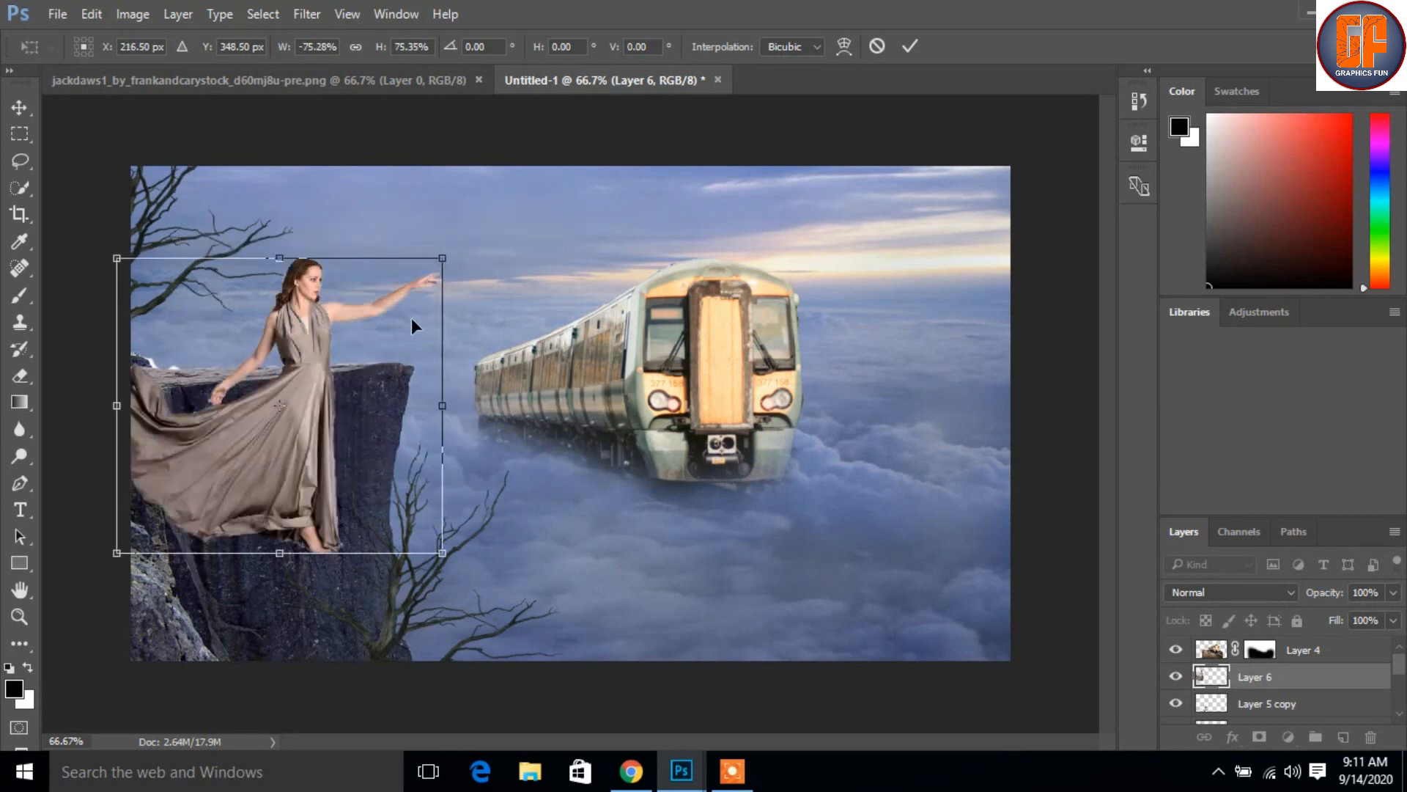
drag(439, 256, 365, 329)
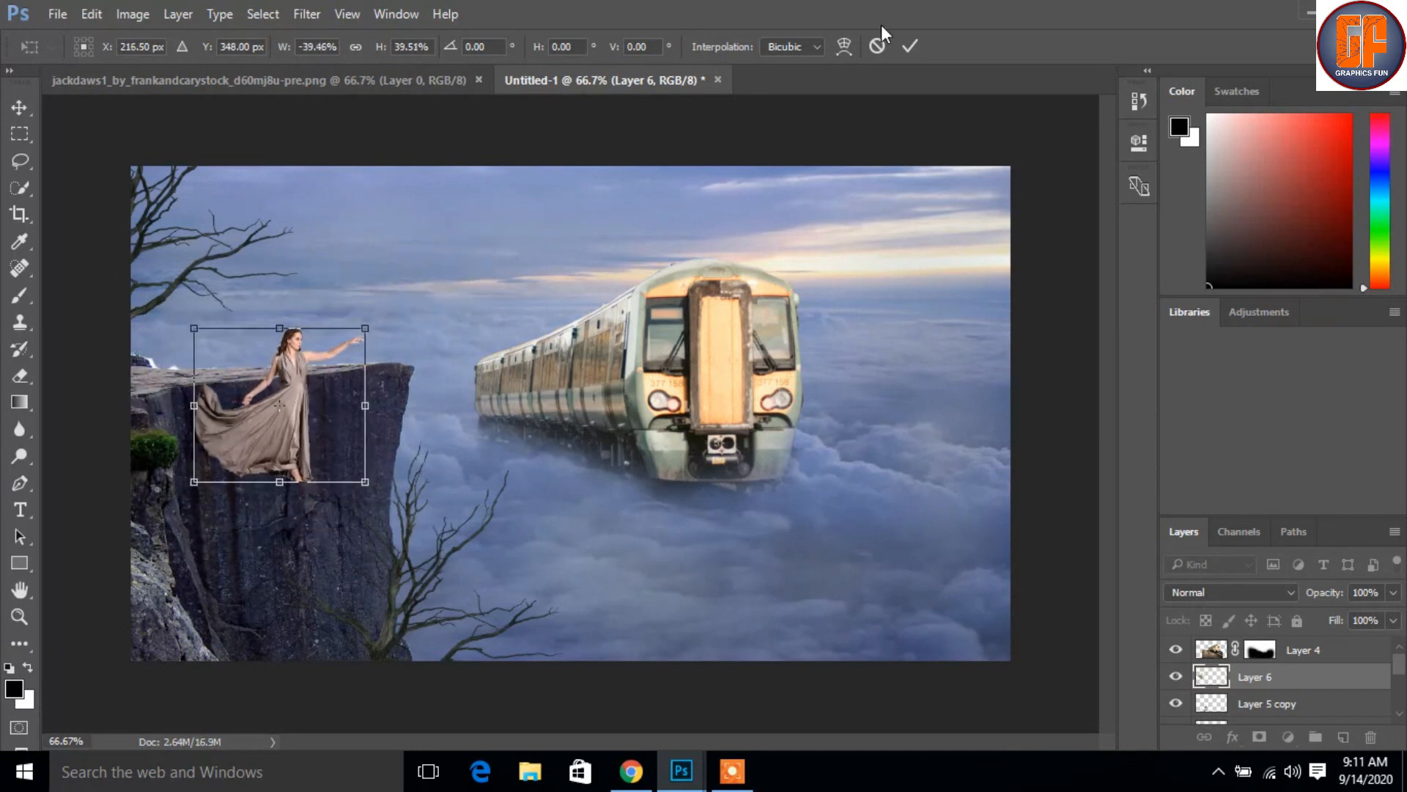
click(912, 46)
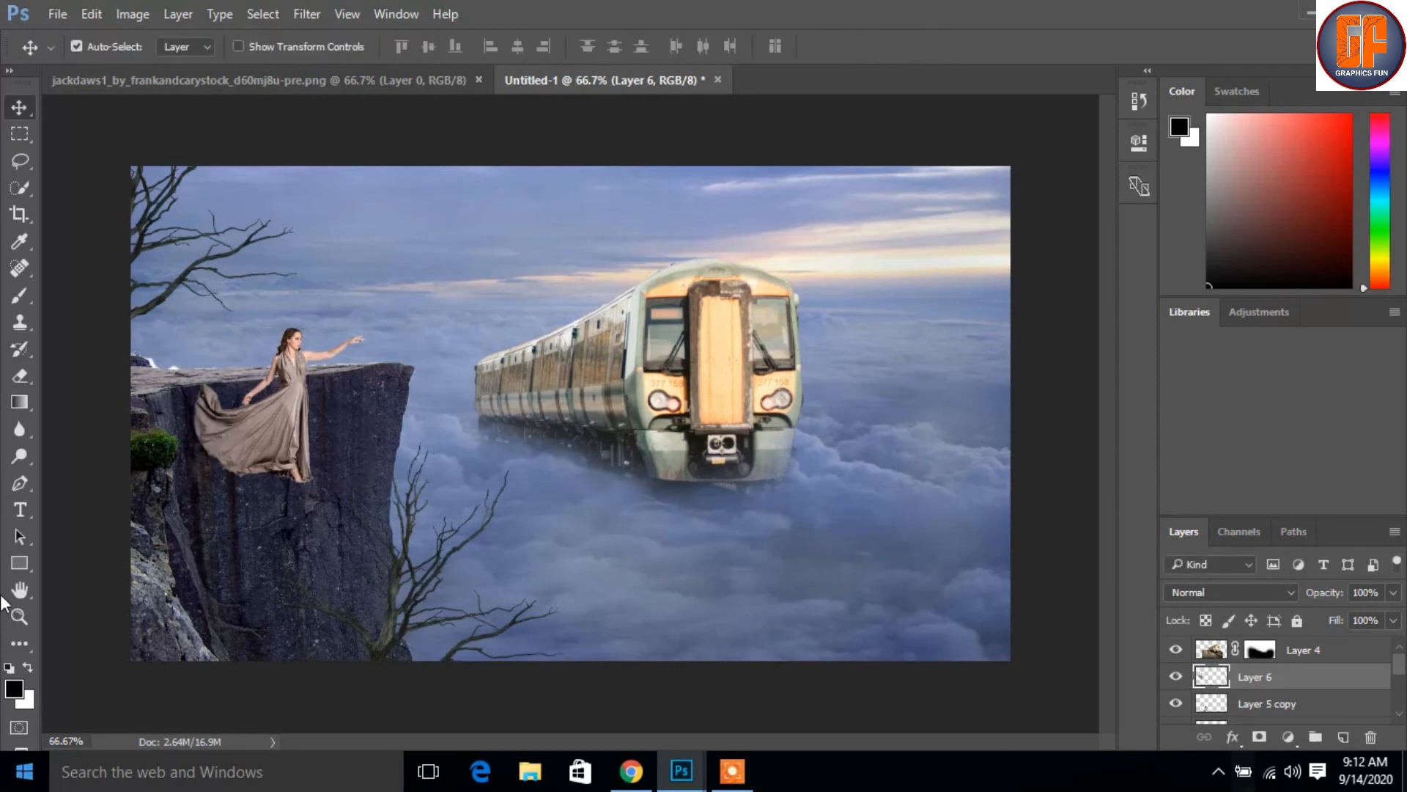
Step: Stand the woman on top of the cliff near its outer edge, nudging her slightly down and to the left
drag(300, 432, 351, 339)
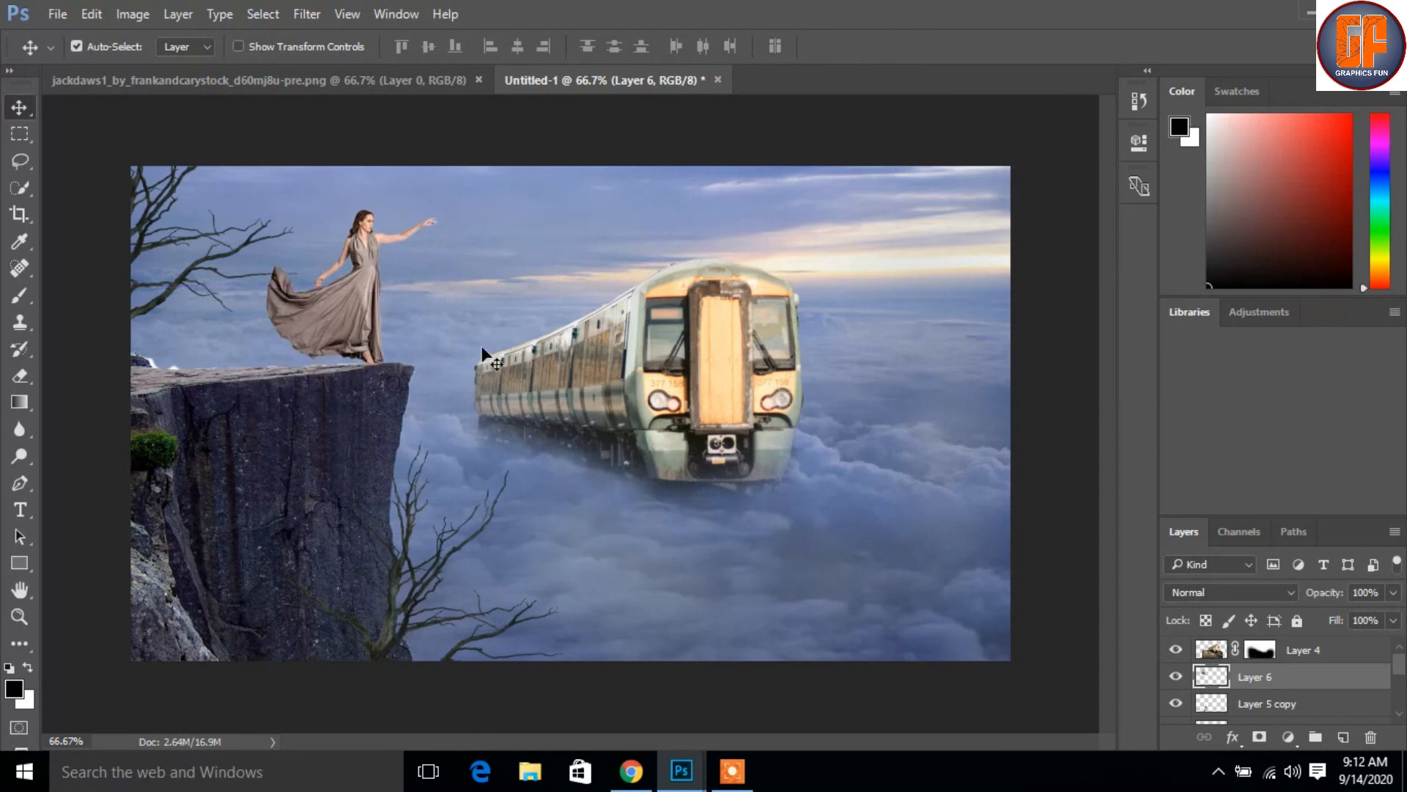
key(Down)
key(Down)
key(Down)
key(Left)
key(Left)
key(Left)
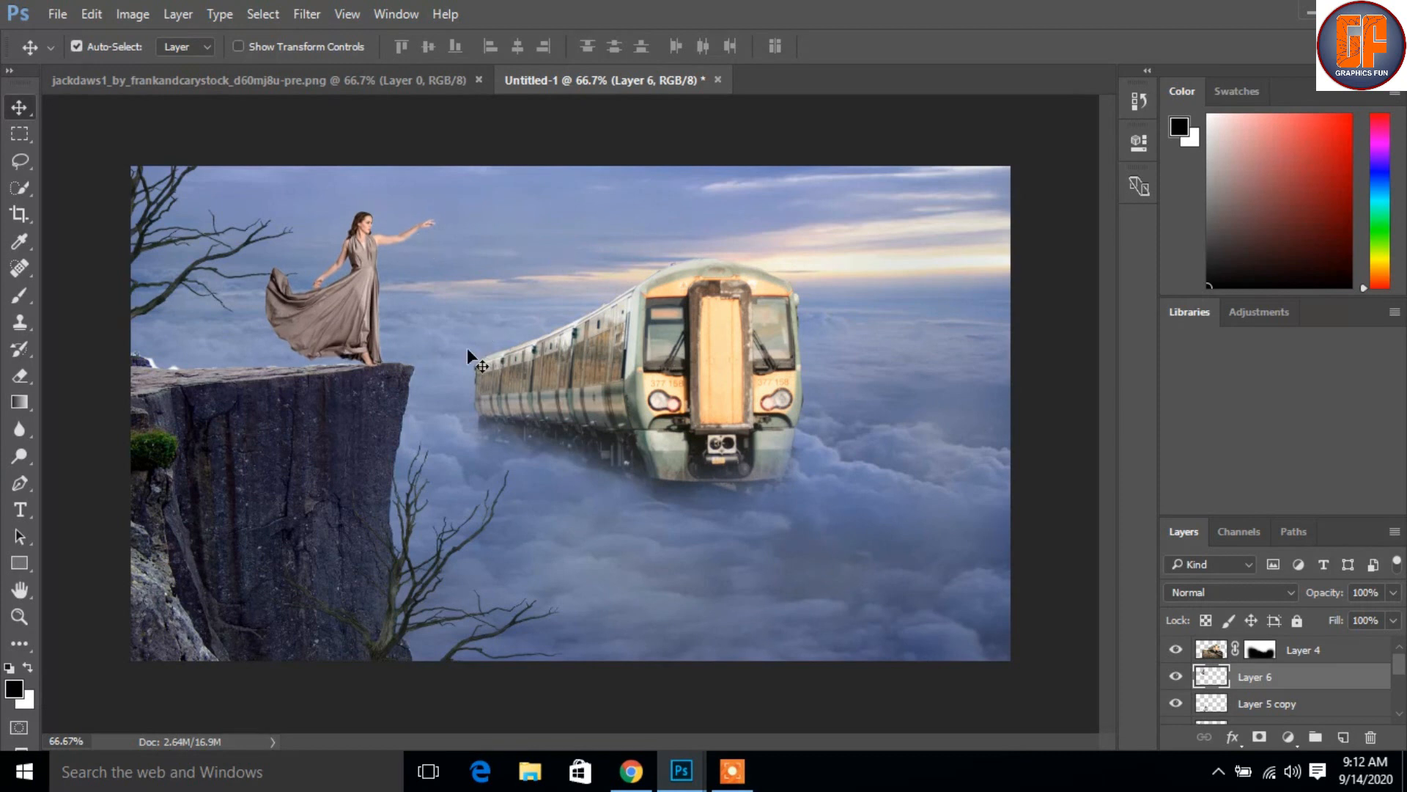
Step: Scale the woman down to about 84.3% and set her feet back on the cliff top near its outer edge
key(ctrl+t)
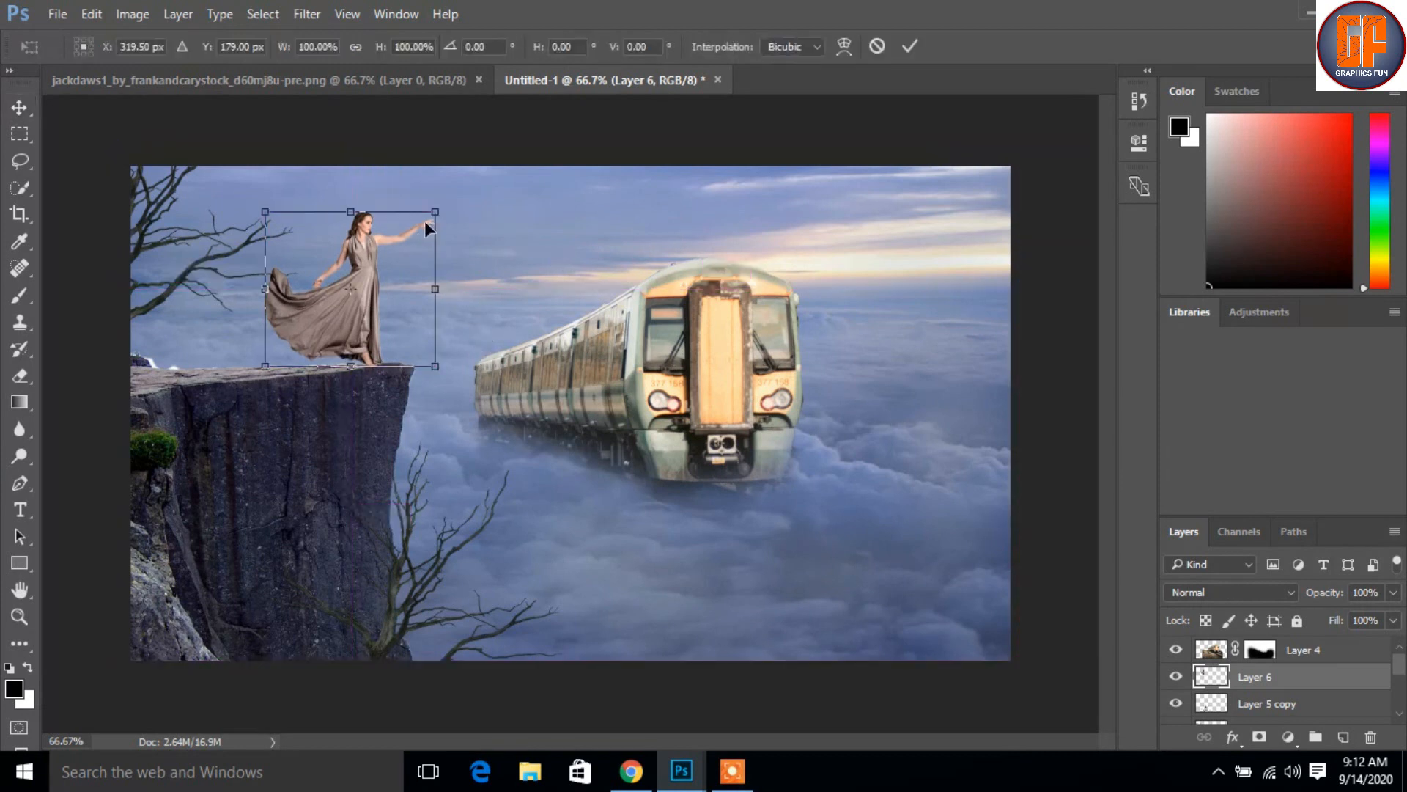
drag(435, 213, 422, 225)
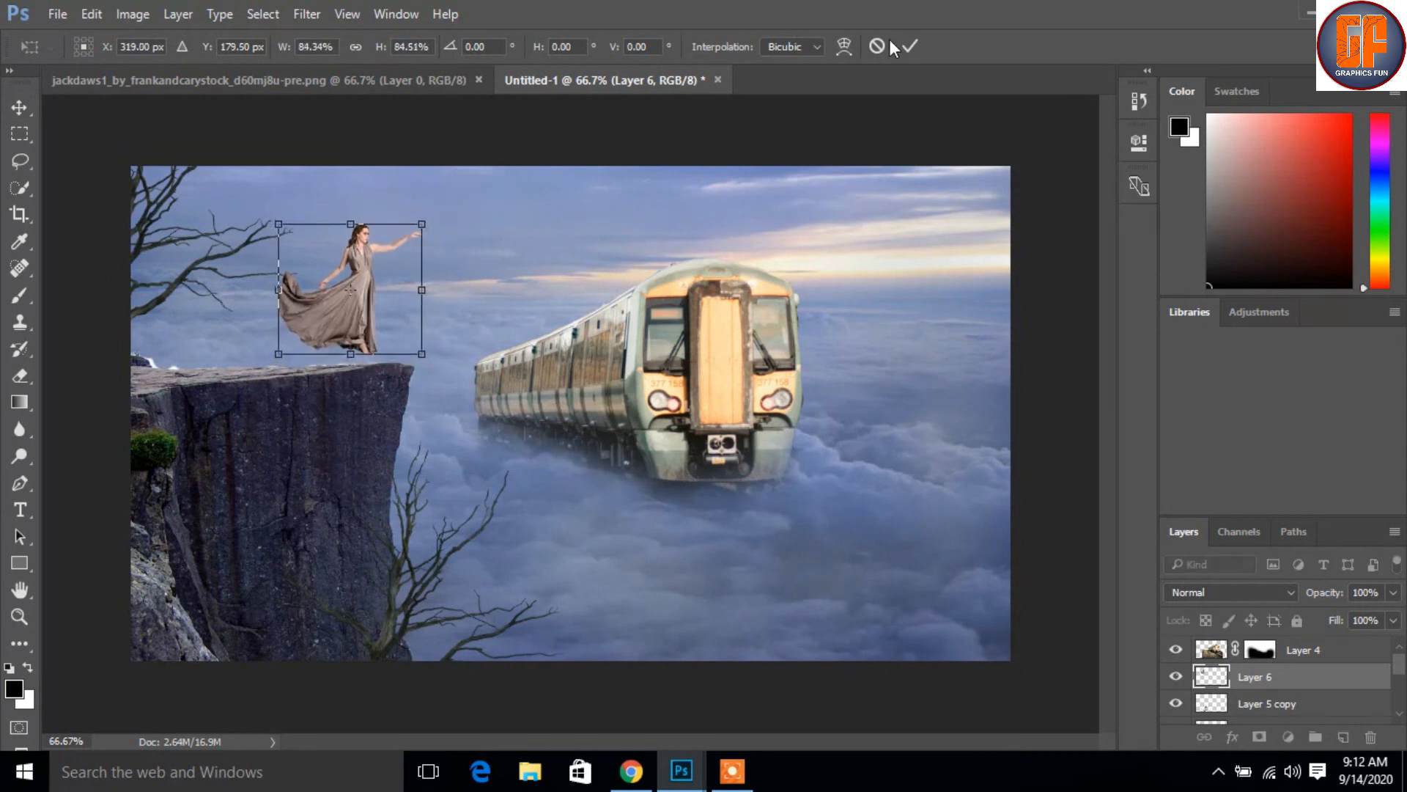
click(909, 49)
drag(357, 295, 369, 303)
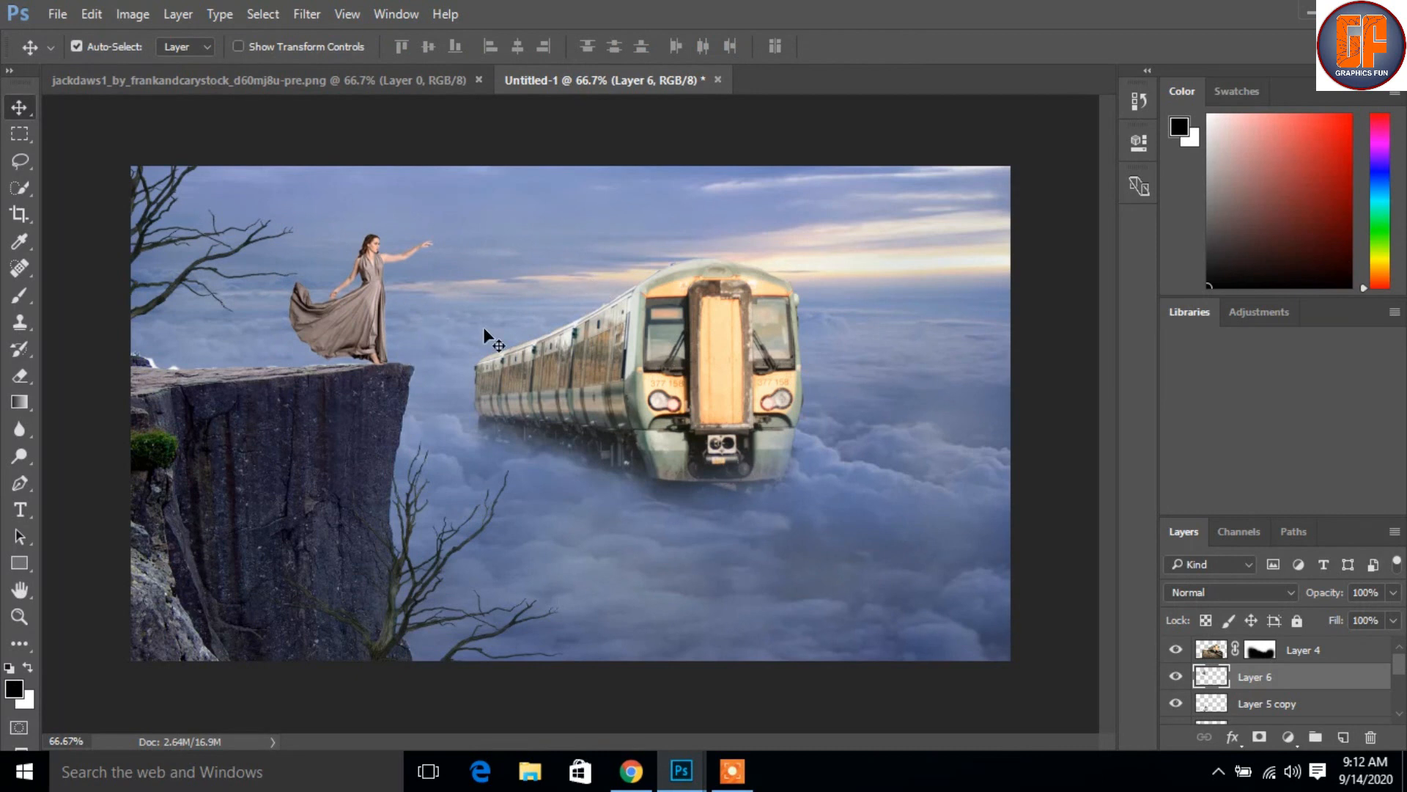
Step: Copy the bird flock from jackdaws1_by_frankandcarystock_d60mj8u-pre.png into Untitled-1 and close the source image
click(346, 78)
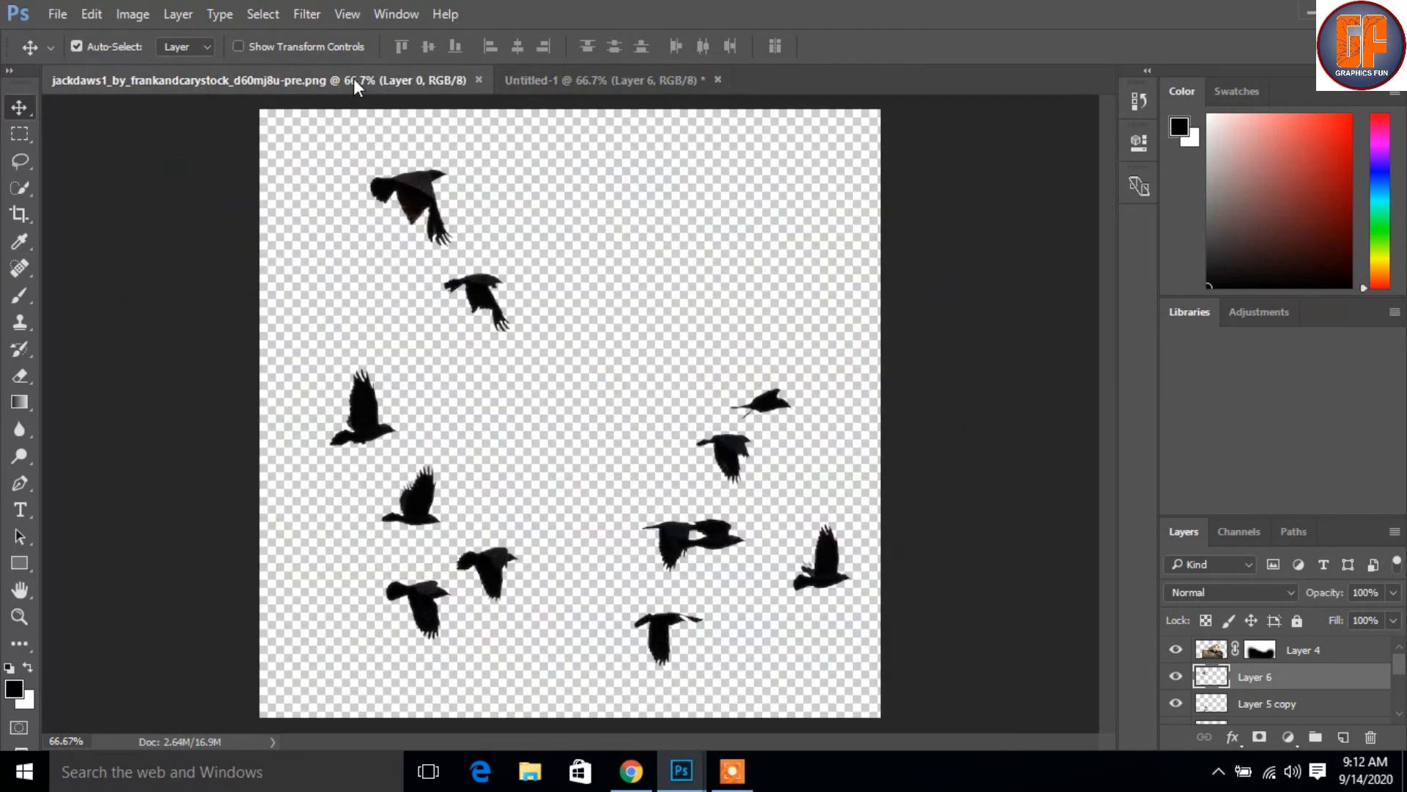
drag(359, 78, 721, 146)
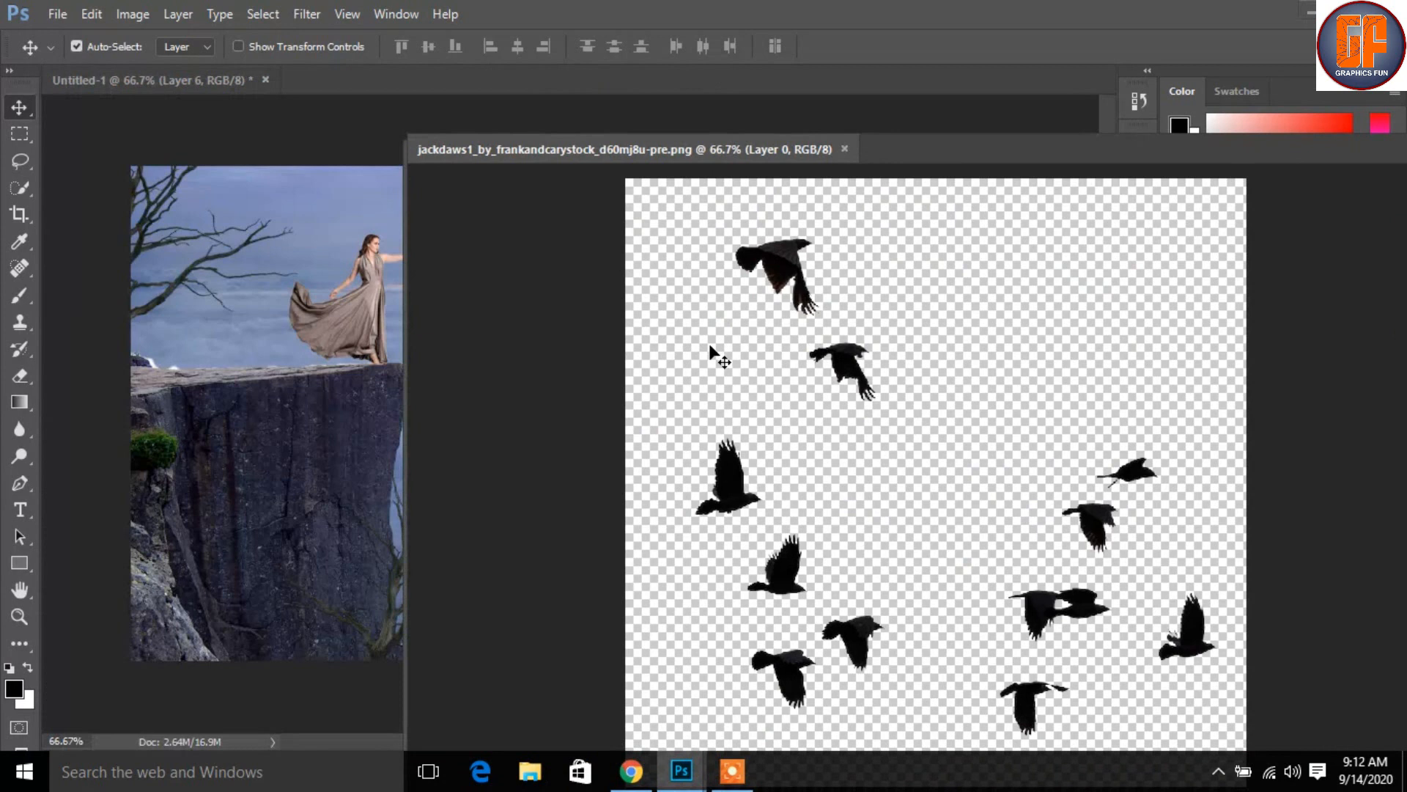
drag(572, 253, 316, 245)
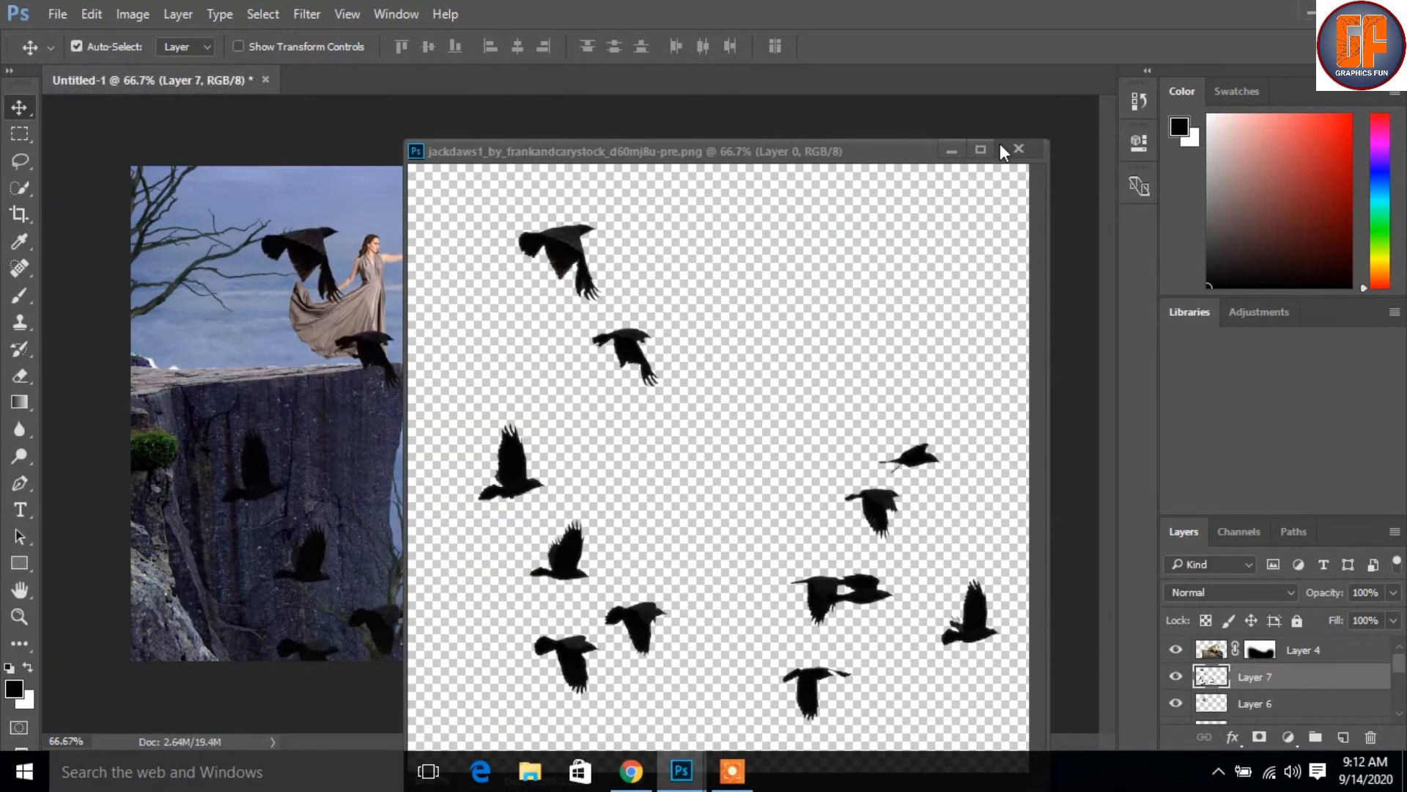
click(1019, 149)
Step: Scale the bird flock down to about 20% and place it beside the dead branches at the cliff's base, applying the transform
key(ctrl)
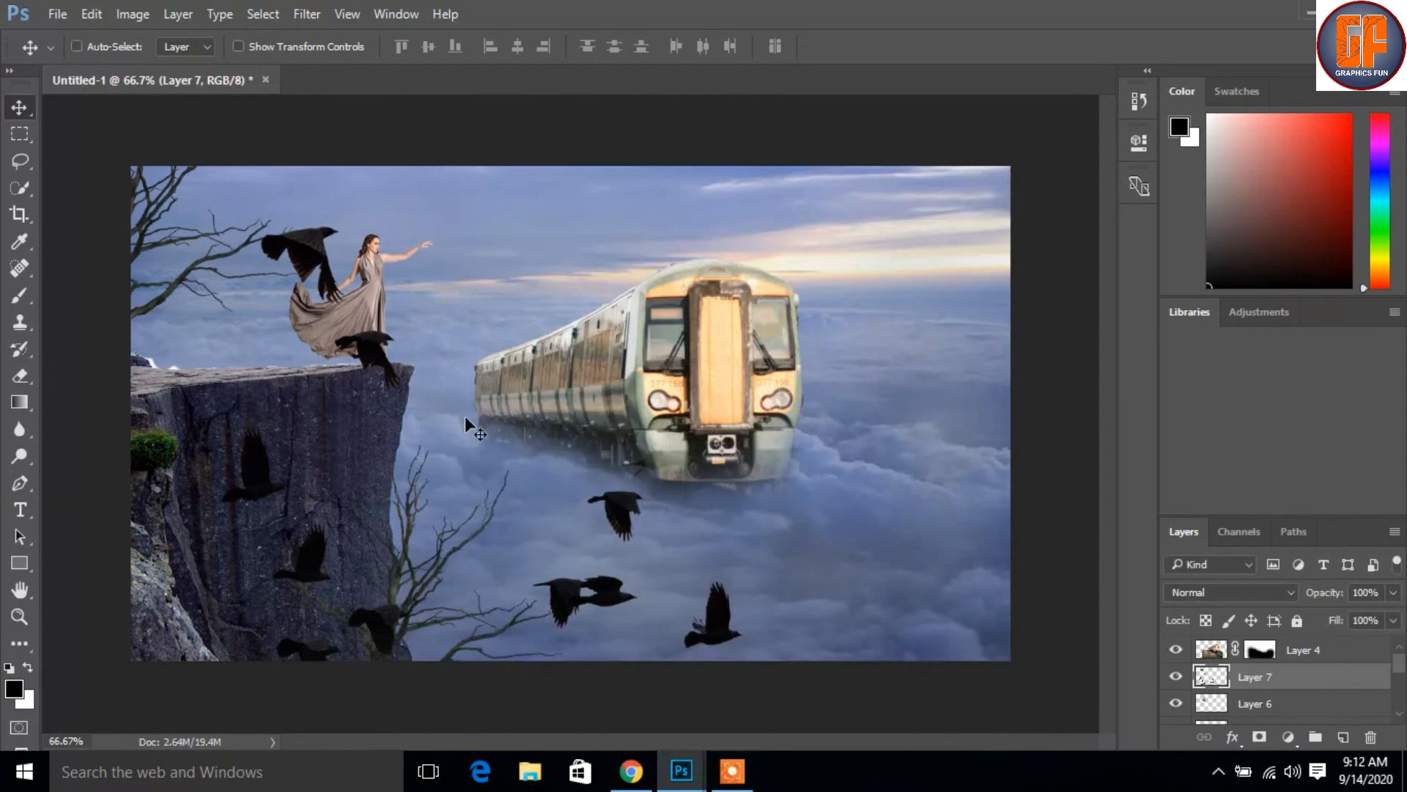
key(ctrl+t)
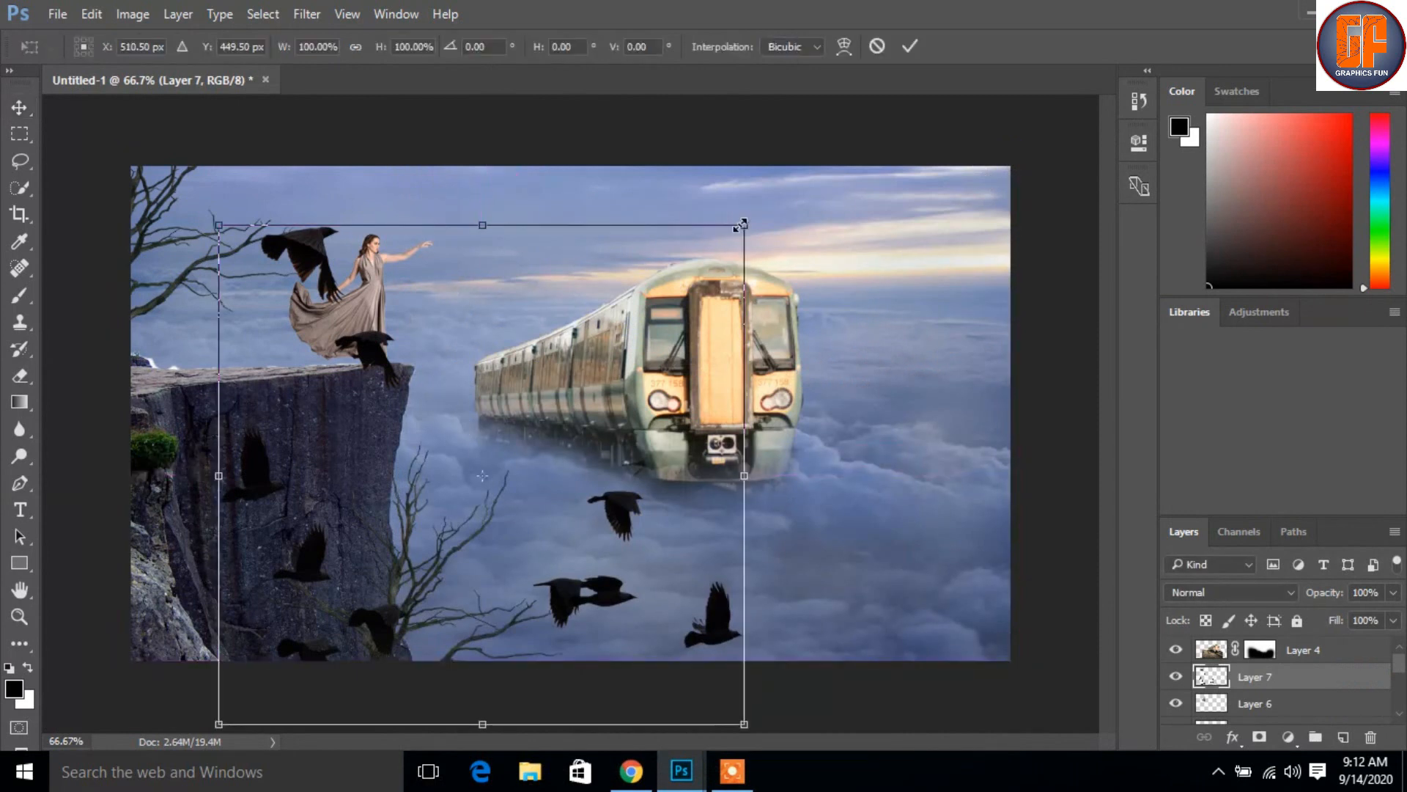
drag(740, 224, 535, 425)
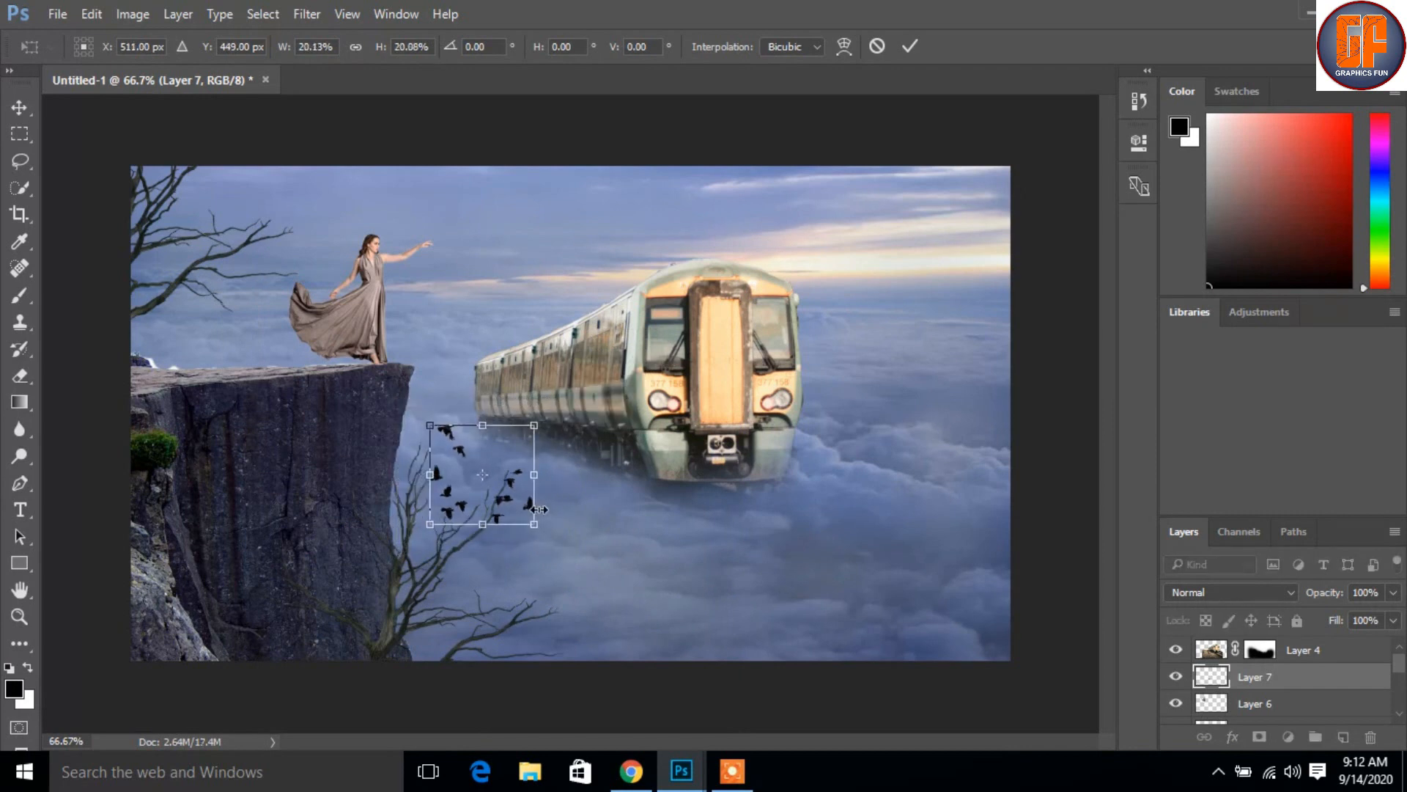
drag(508, 500, 522, 571)
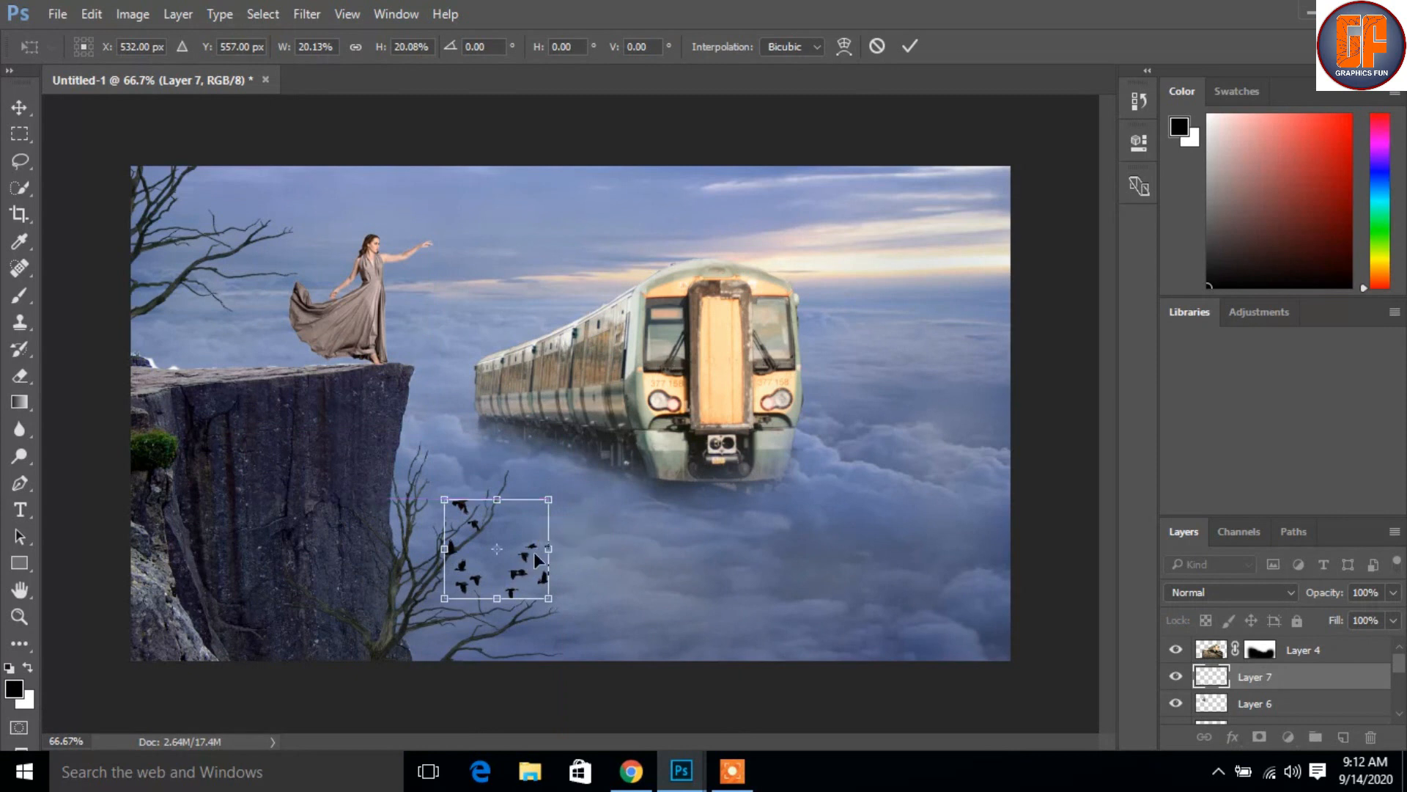
click(909, 47)
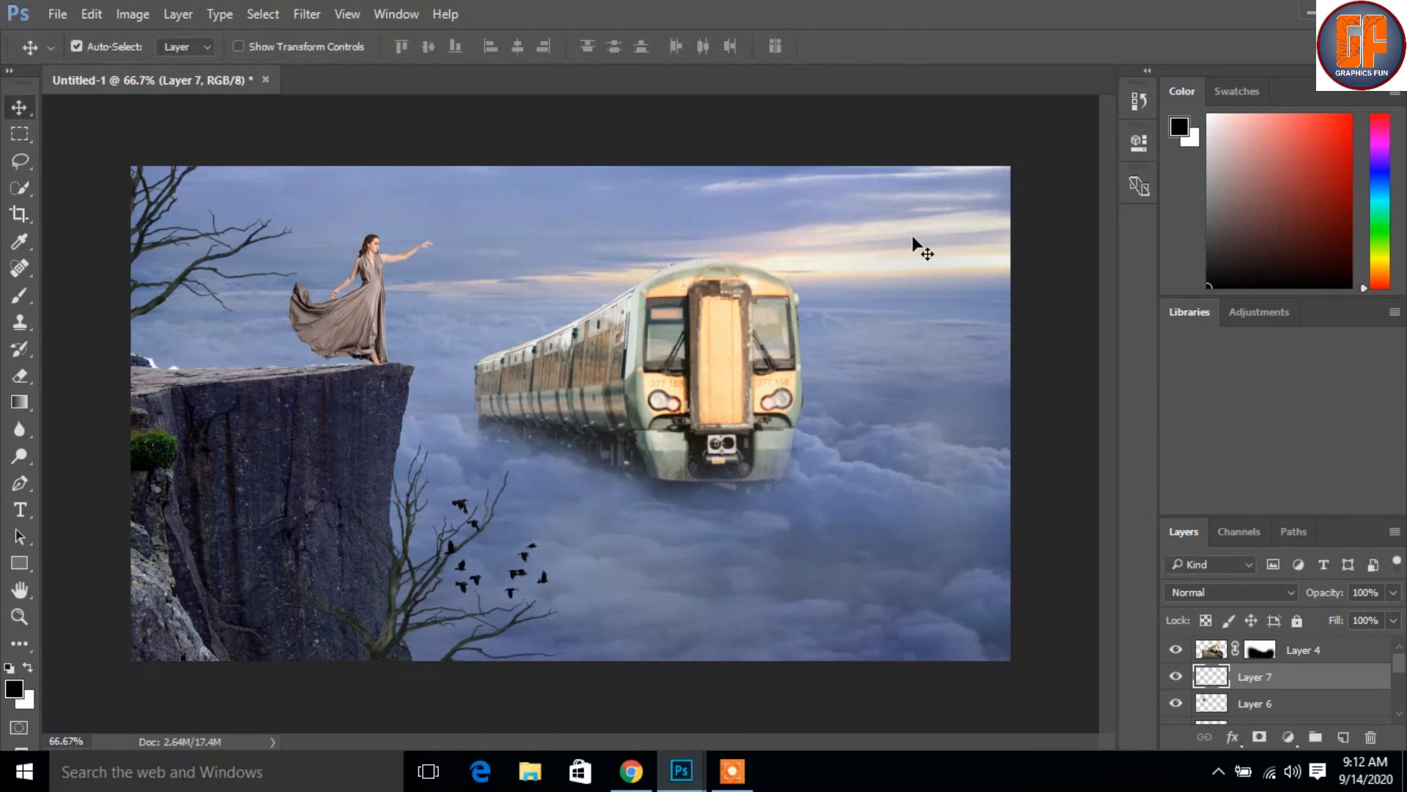
Step: Duplicate the bird flock, move the copy into the bright sky behind the train's front, and scale it to about 49.3%
key(ctrl)
key(ctrl+j)
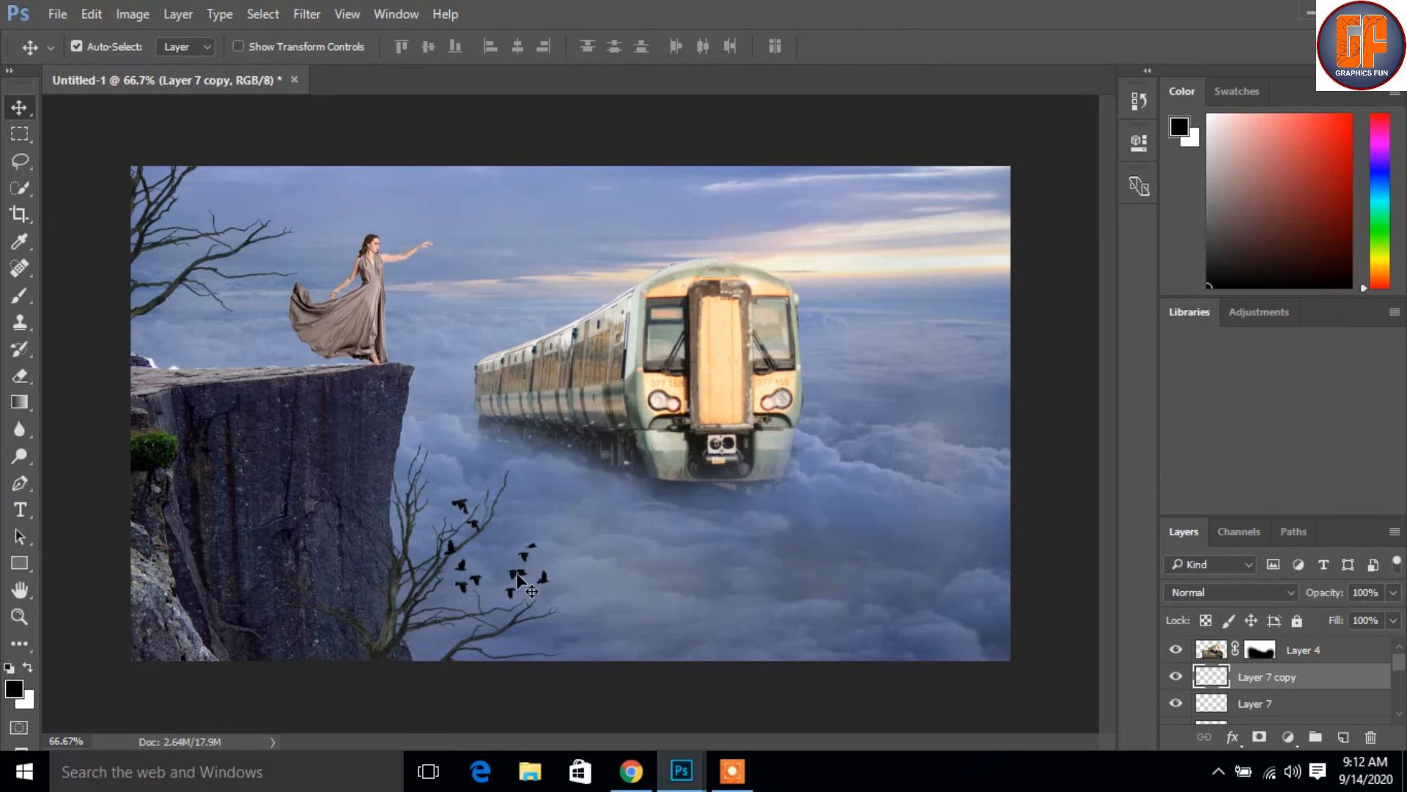
drag(519, 577, 887, 293)
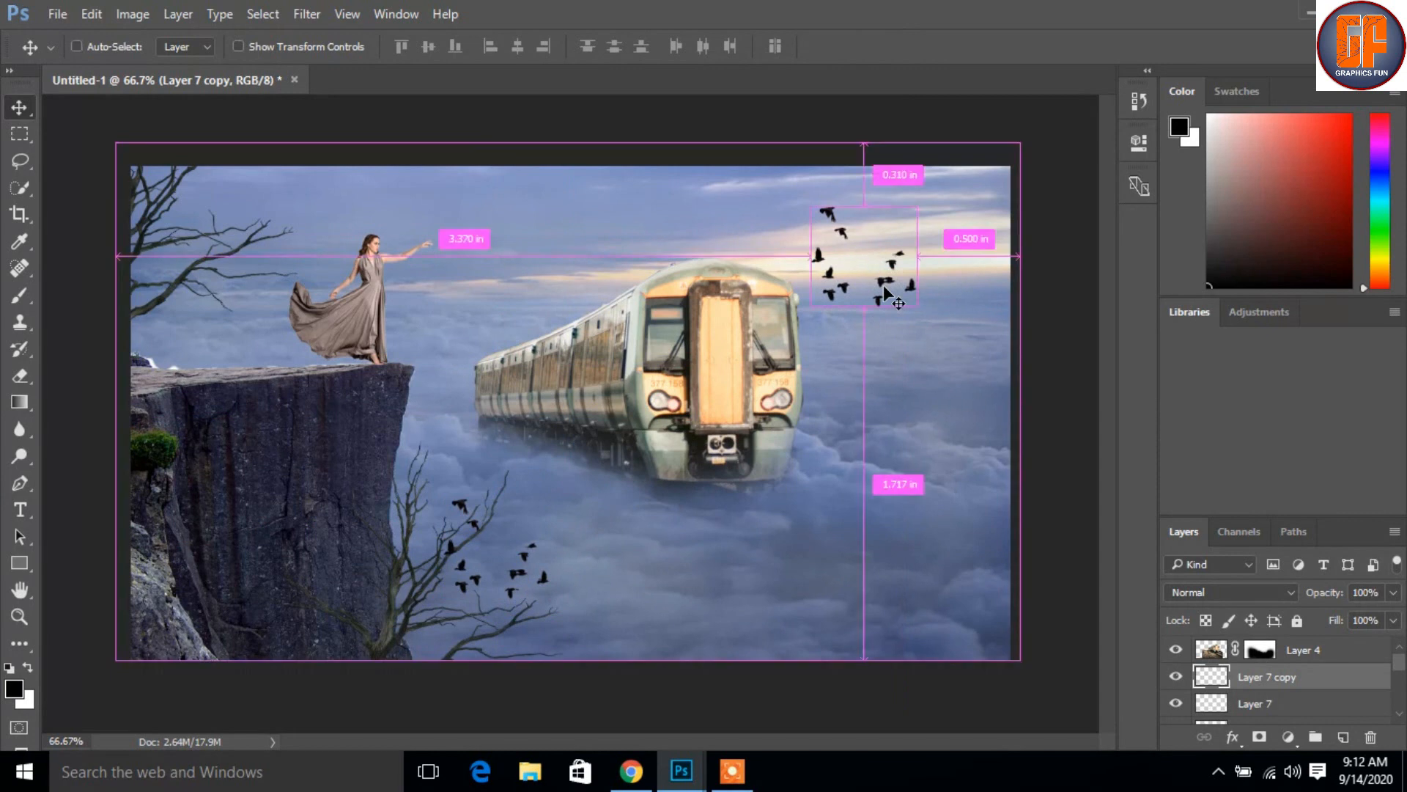
key(ctrl+t)
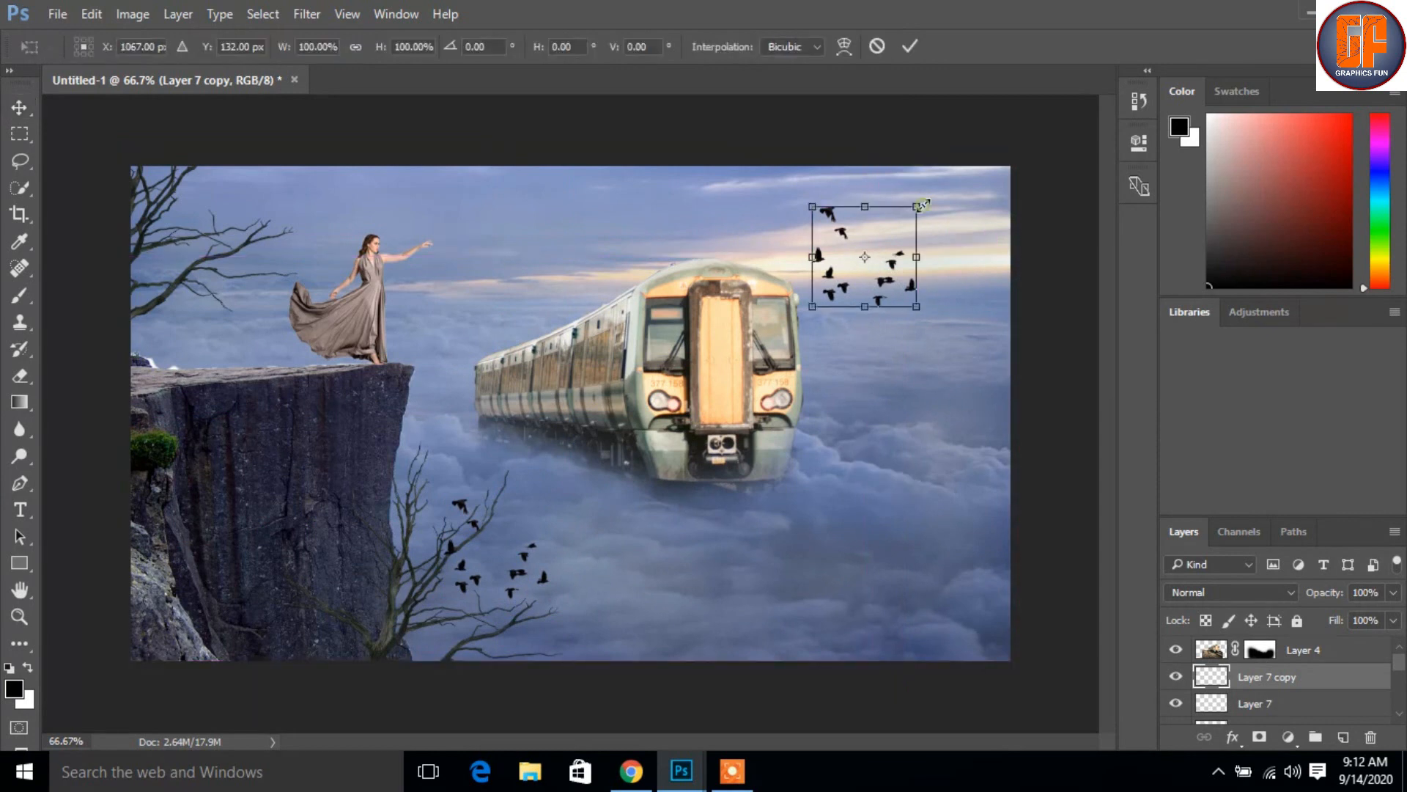
drag(919, 204, 892, 232)
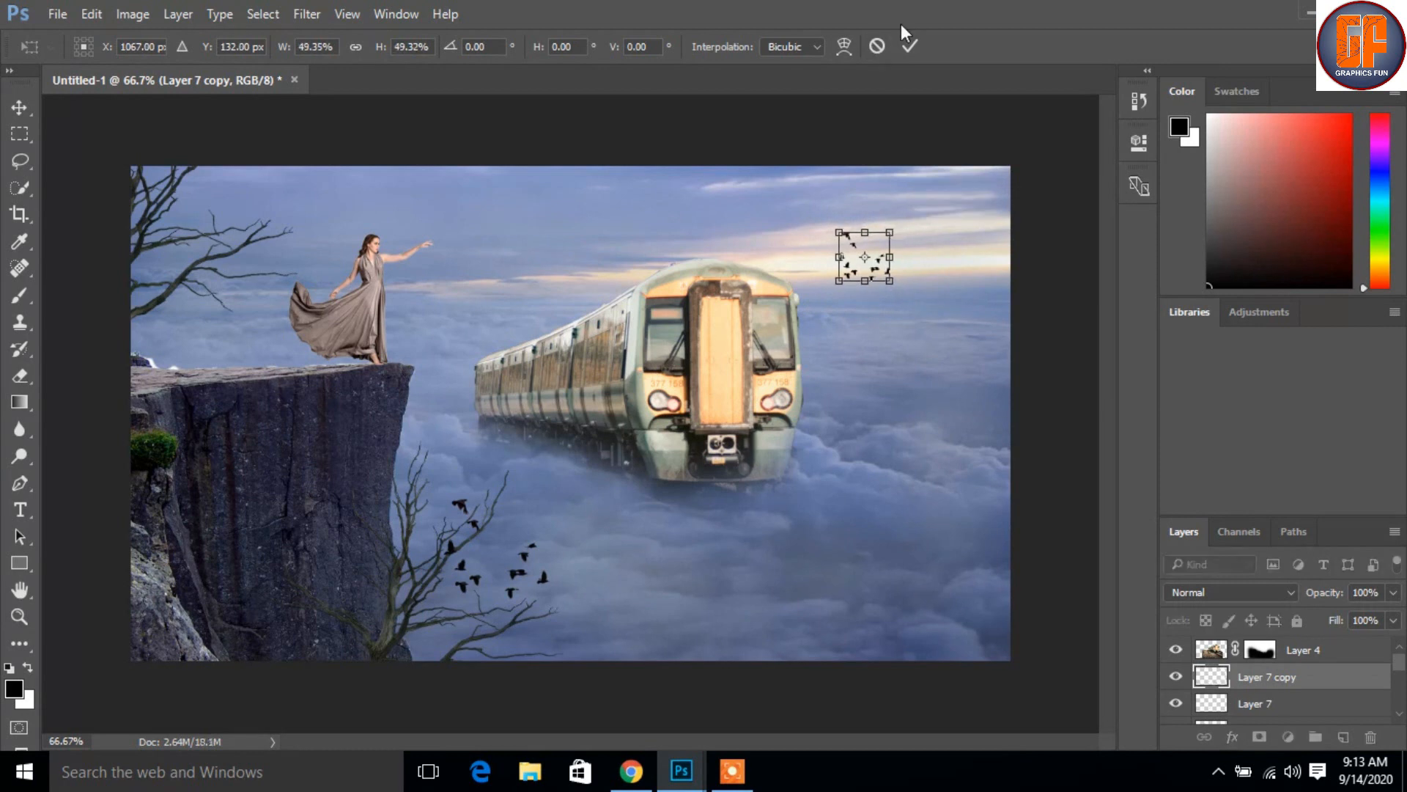
click(917, 42)
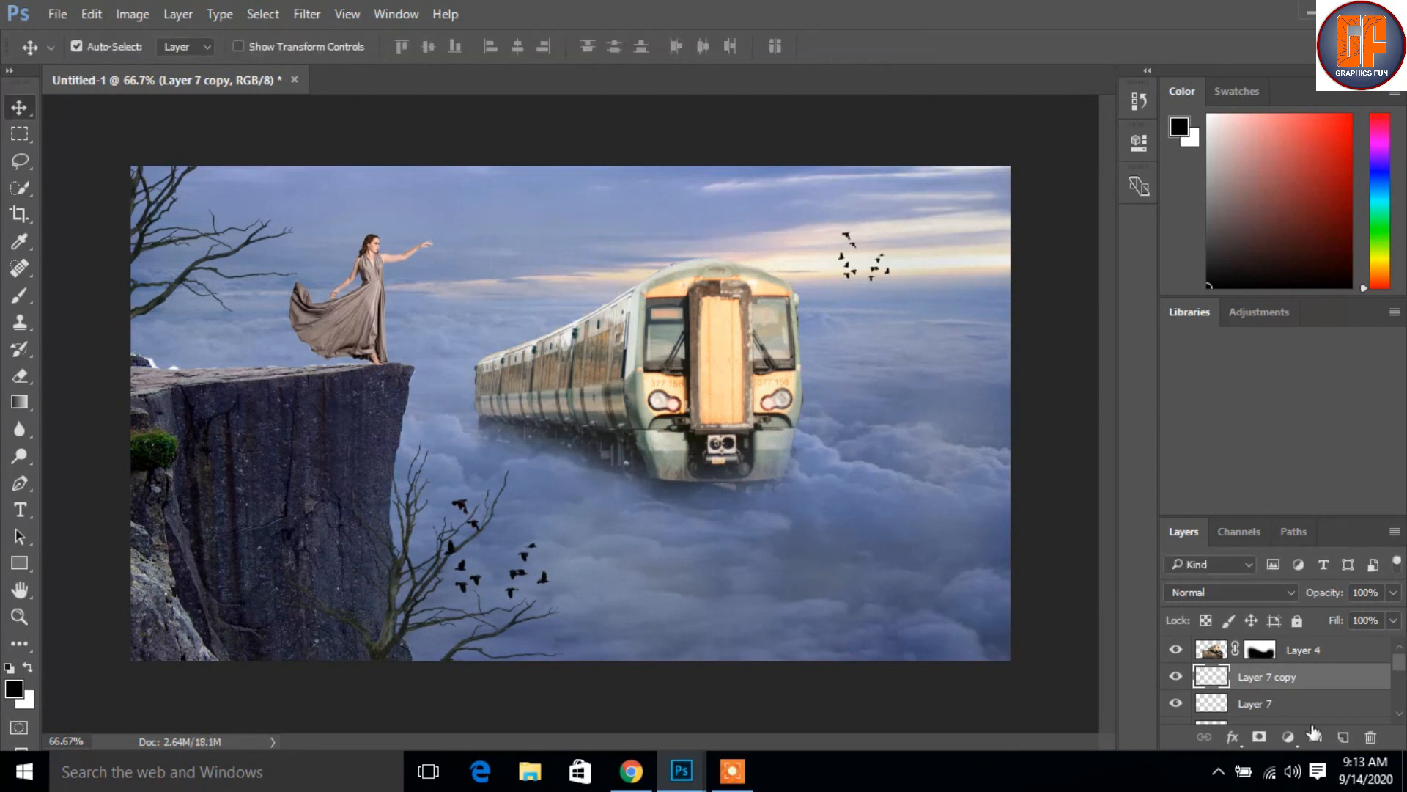
Step: Rotate the original flock near the branches to about -17.2° and scale it to about 90.2%, applying the transform
click(1255, 708)
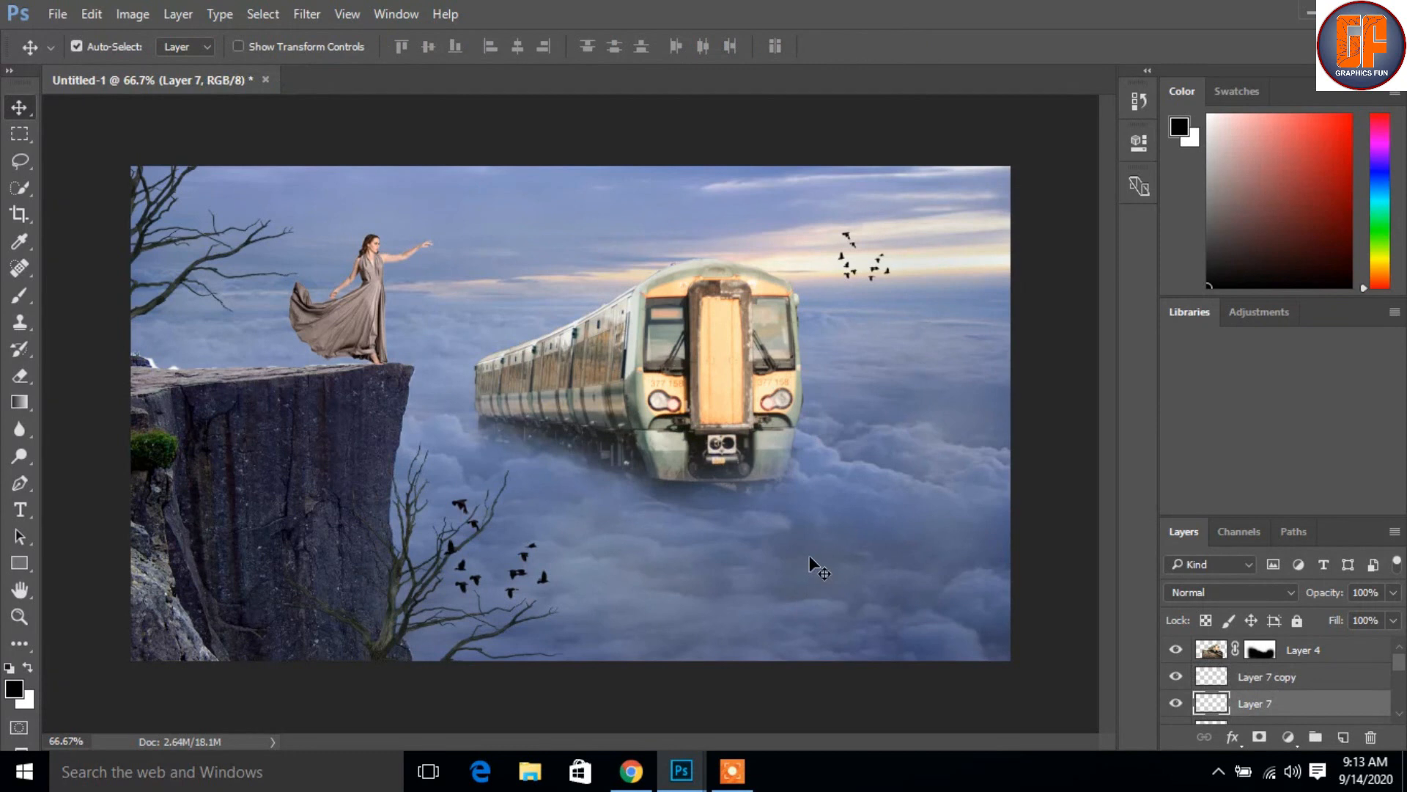
key(ctrl+t)
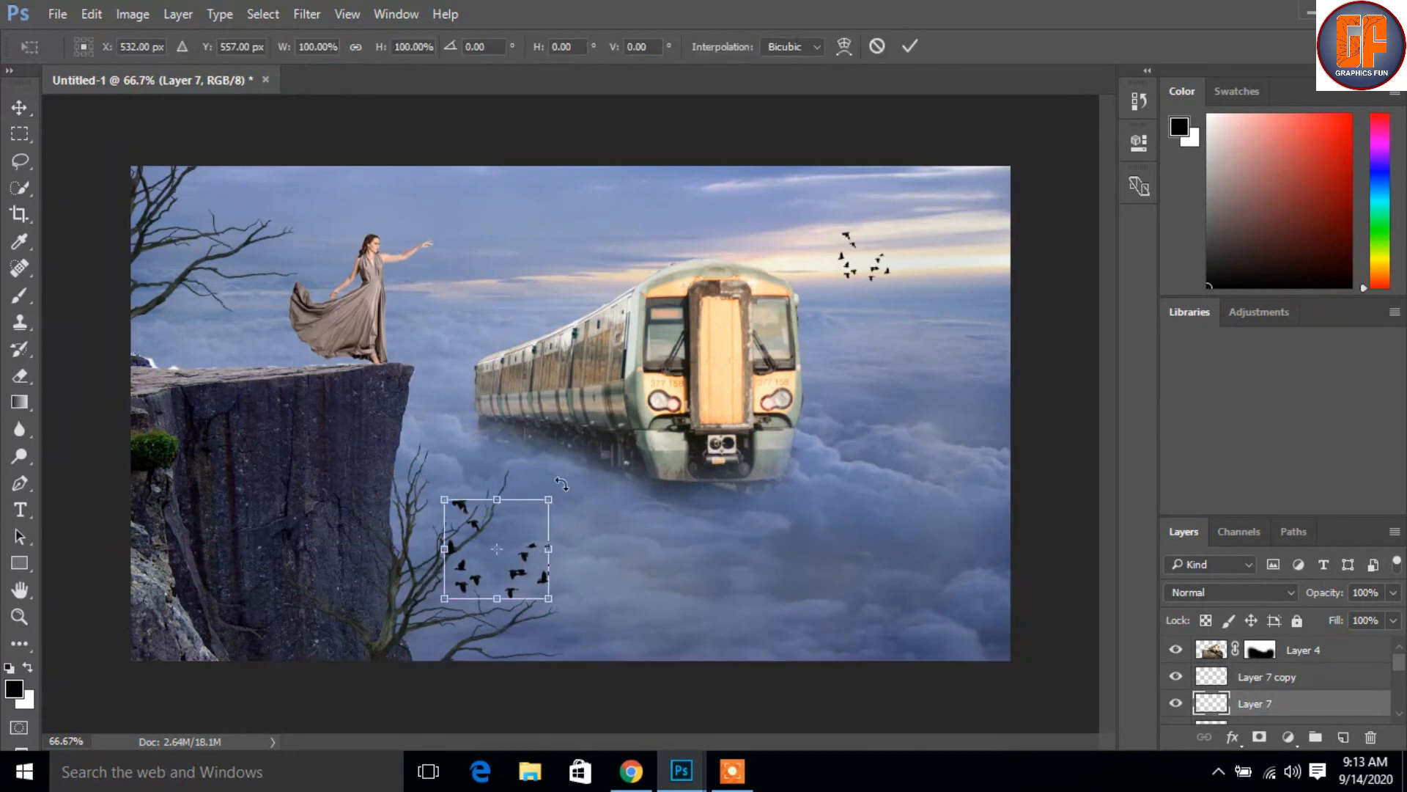
drag(551, 476, 526, 499)
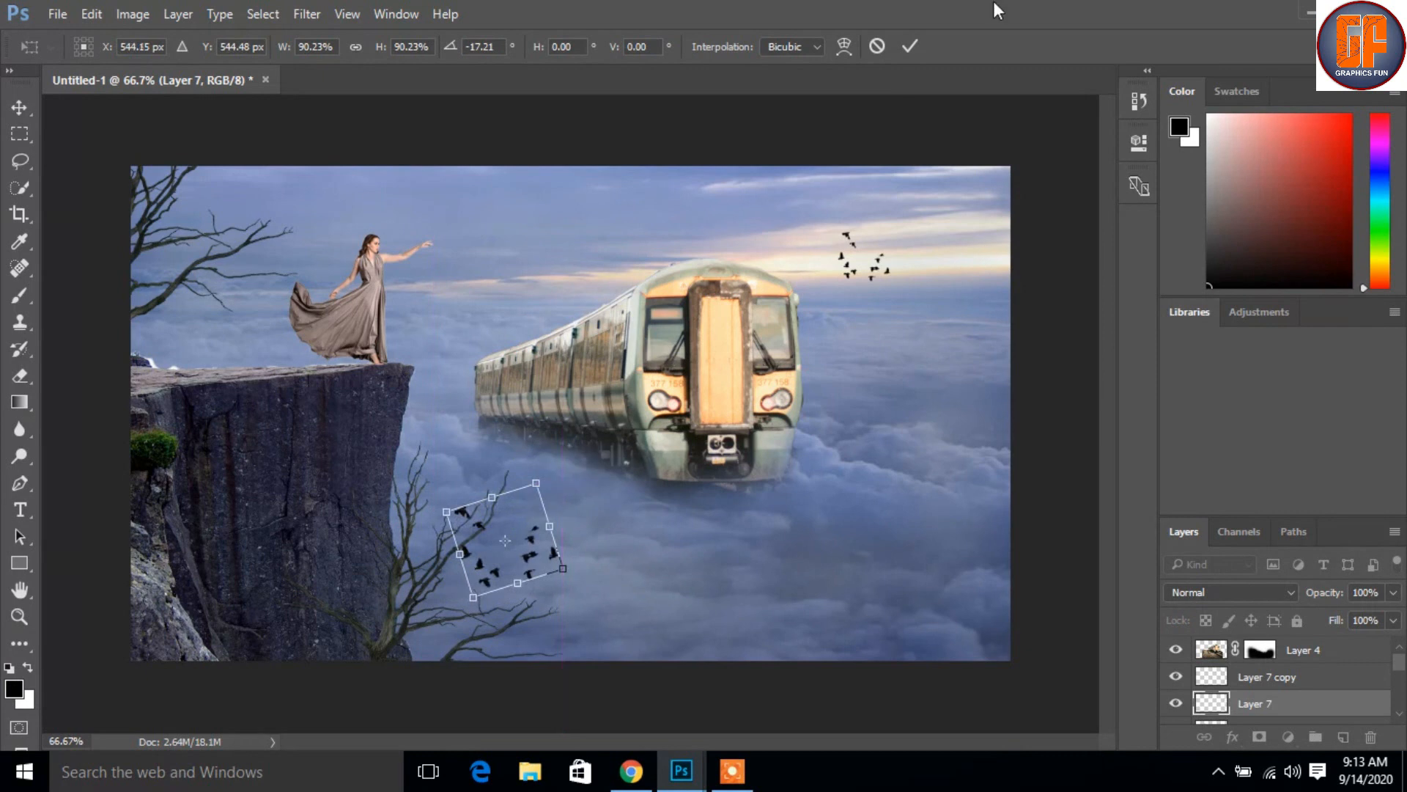
click(909, 49)
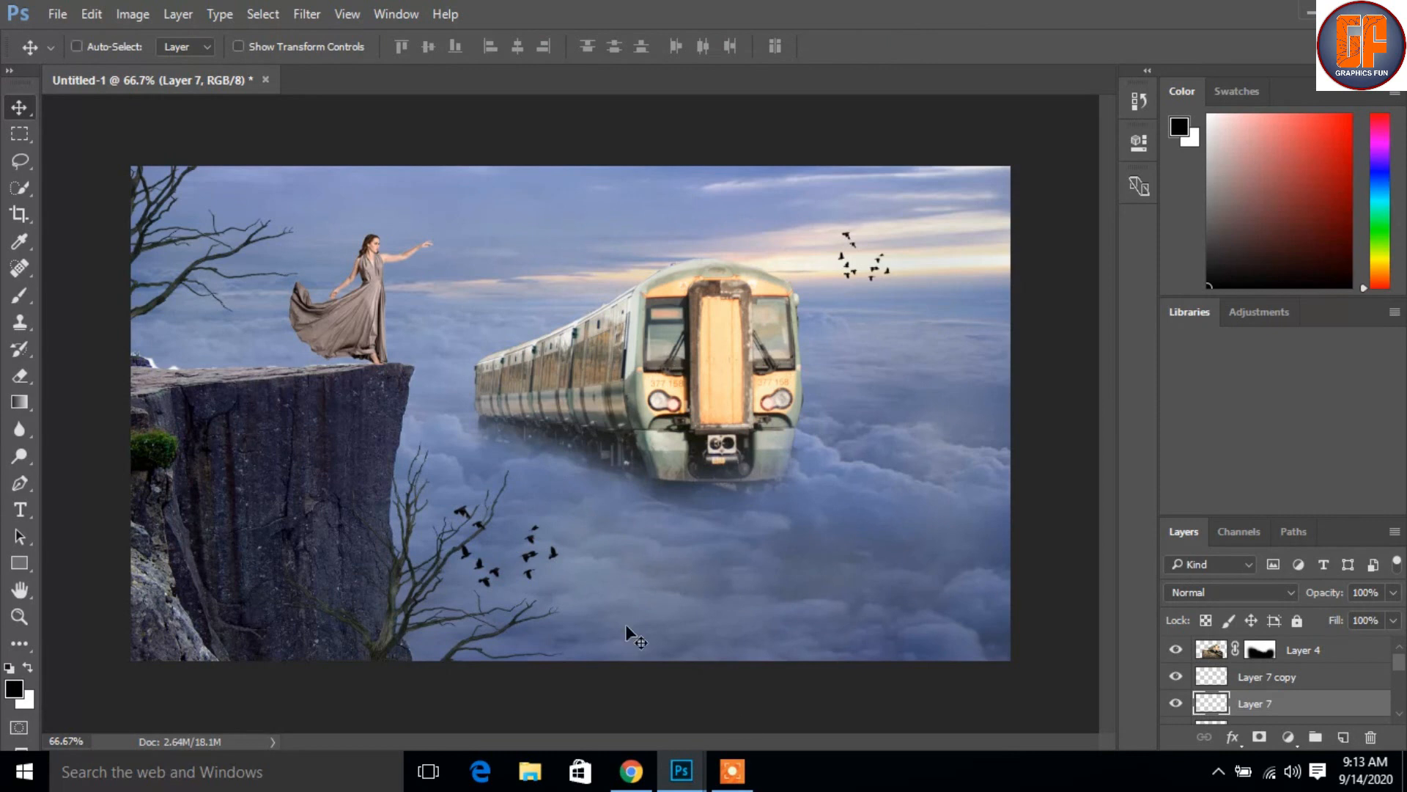
Step: Stamp all visible layers into a new merged layer and move it to the top of the layer stack
key(ctrl+shift+alt+e)
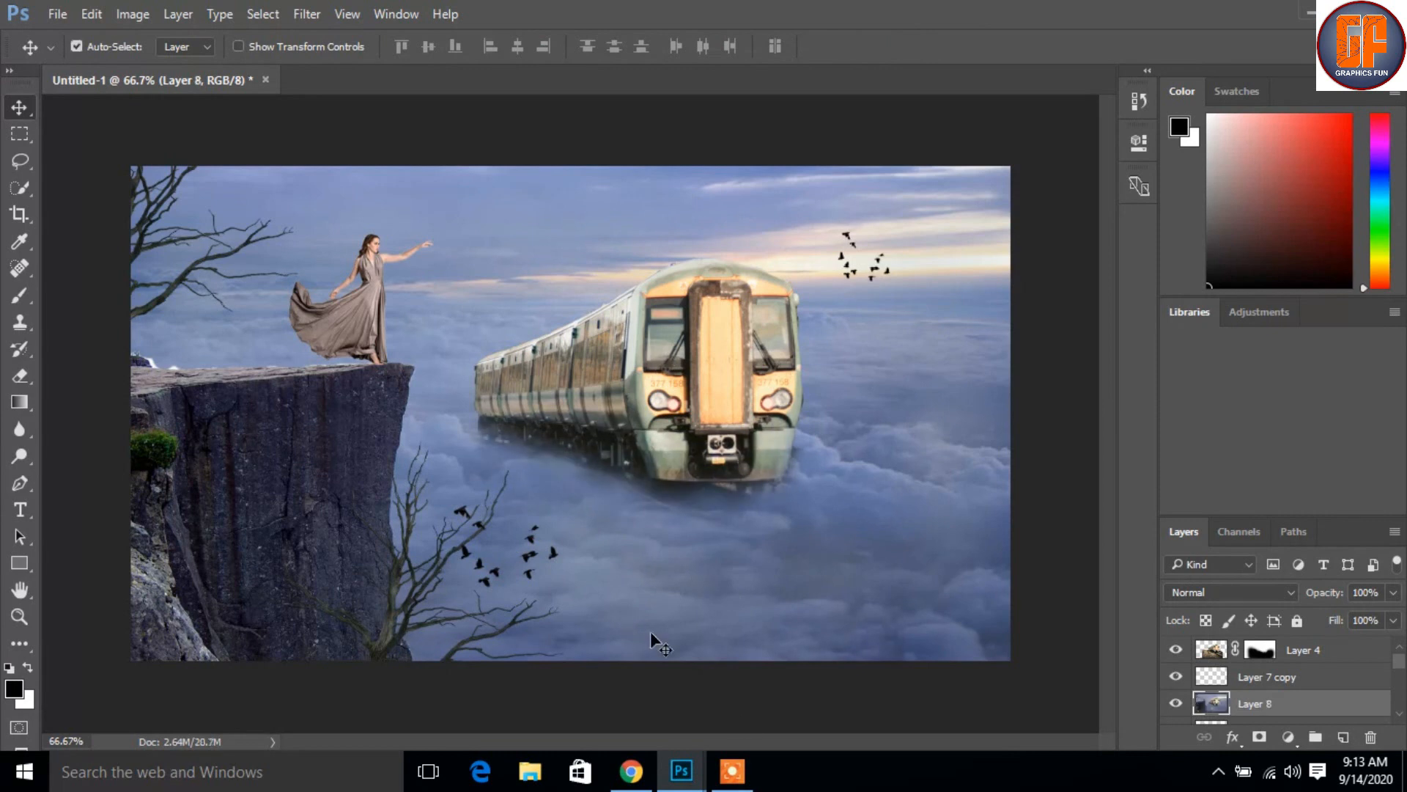
drag(1346, 705, 1349, 649)
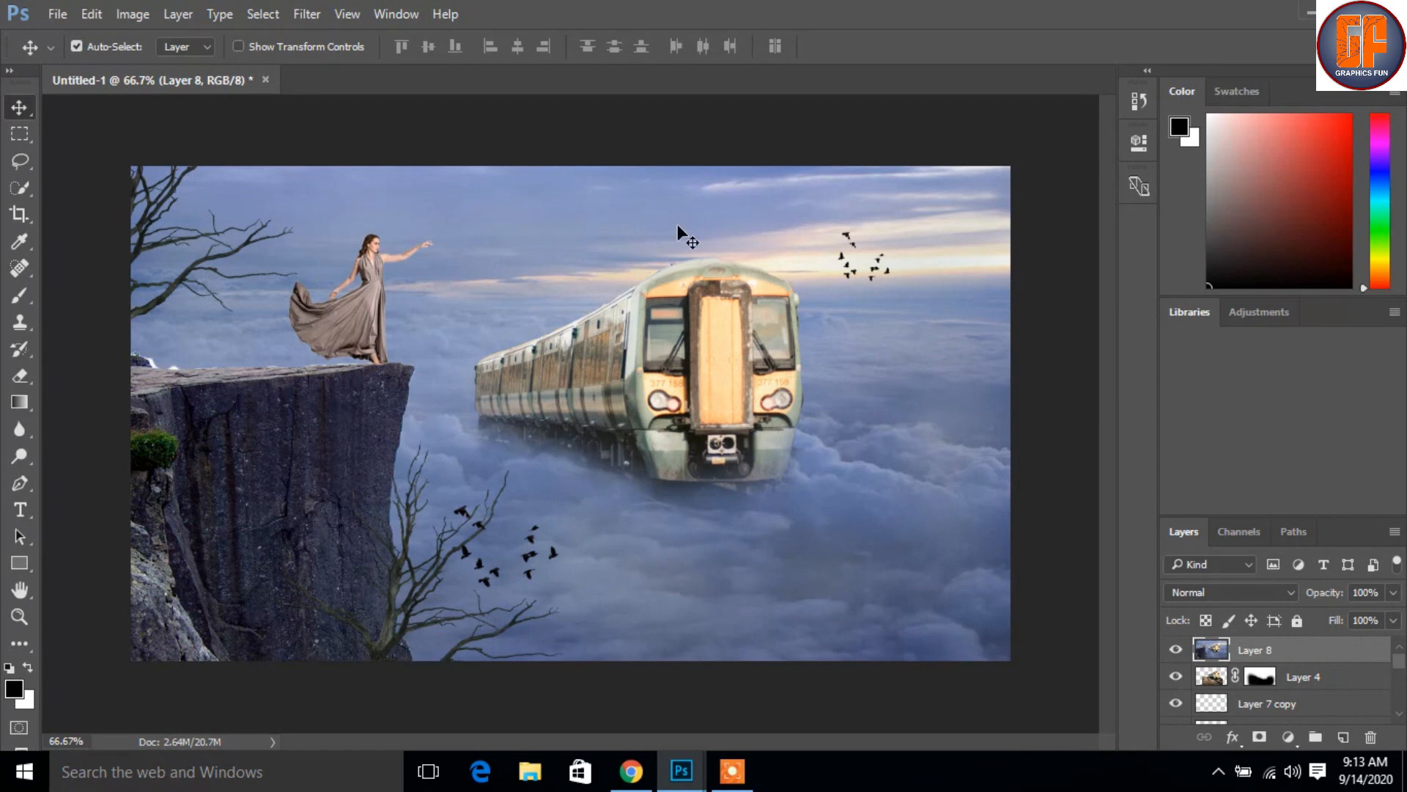
Step: In the Camera Raw Filter, set Temperature +18, Tint -11, Exposure -0.50, Contrast +4, Highlights -49, Shadows -11, Whites +12 and Blacks +19
click(296, 14)
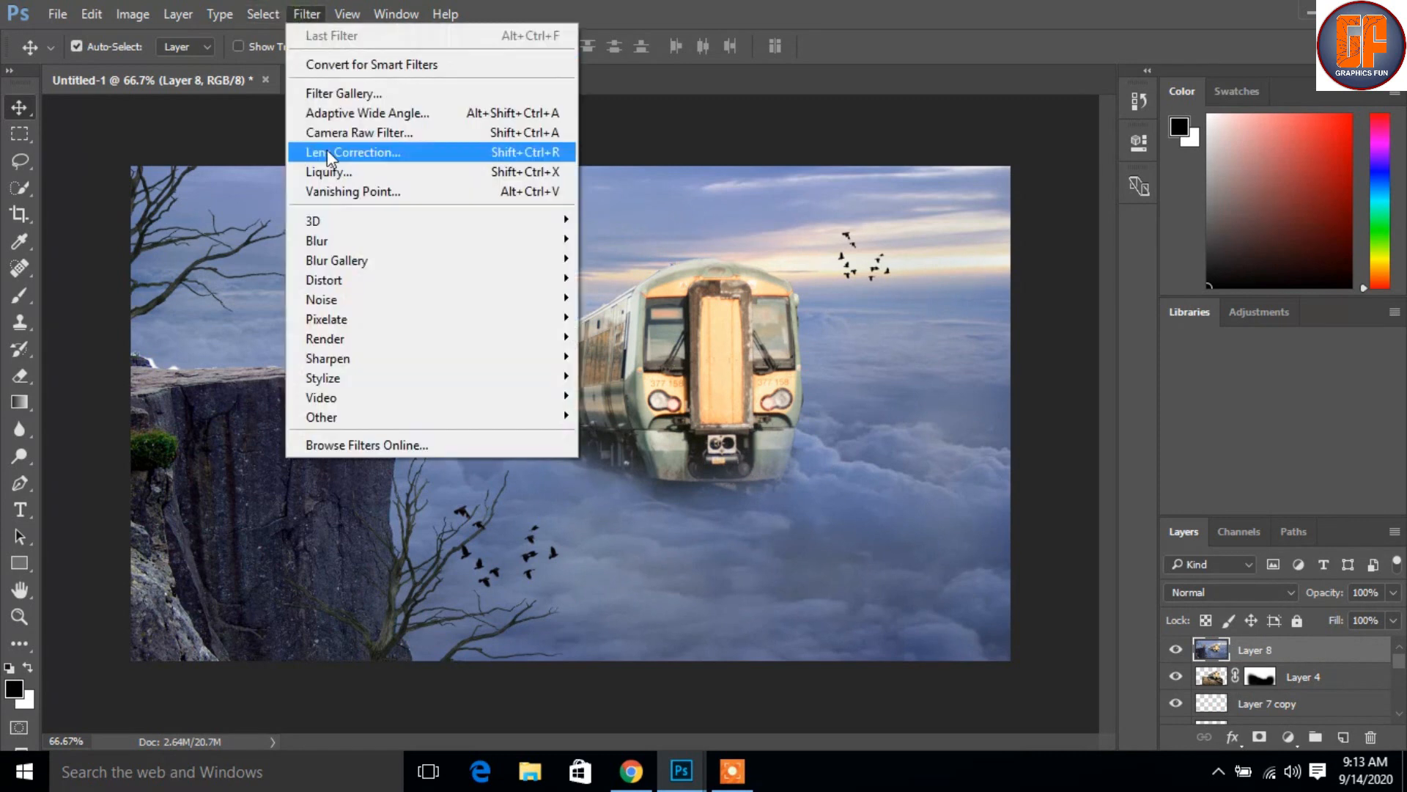
click(366, 133)
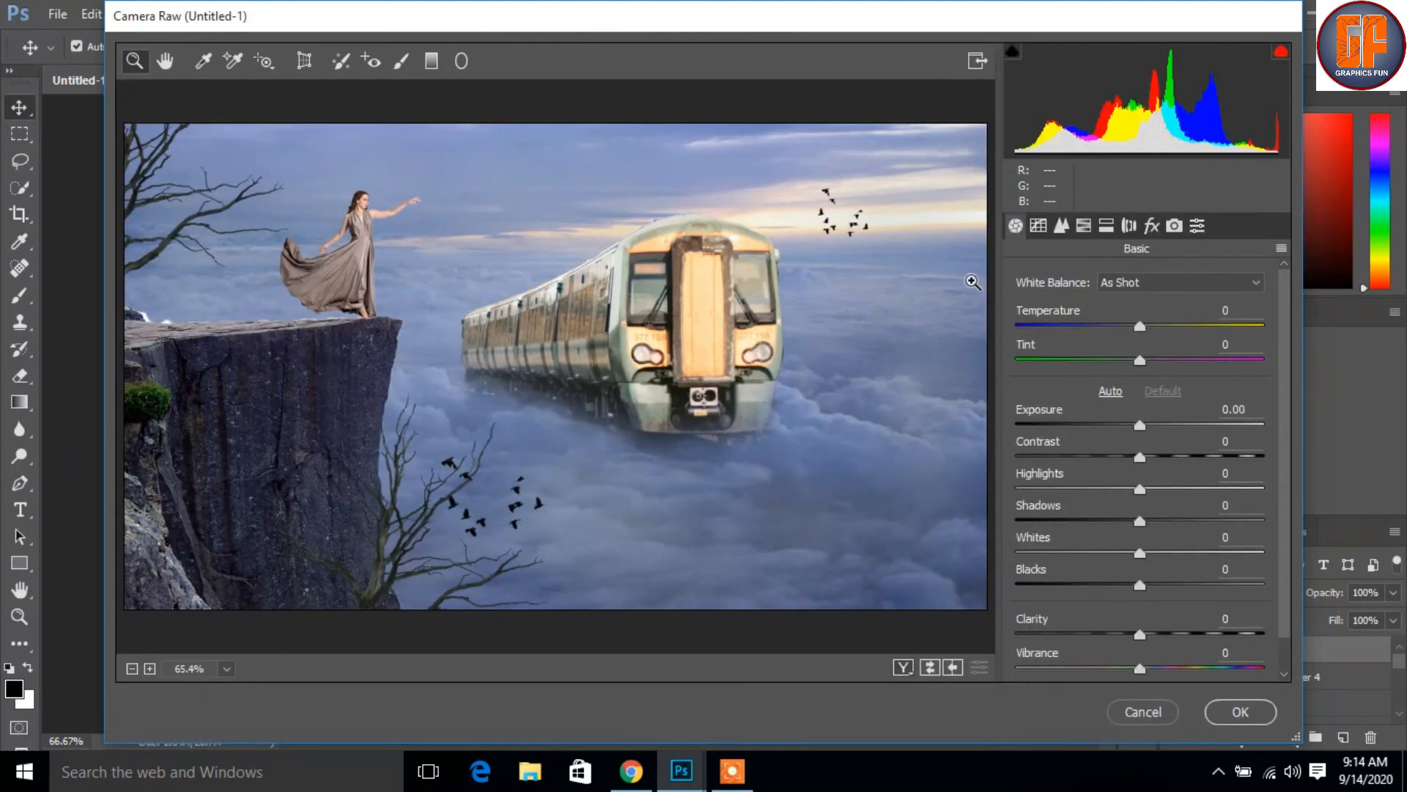
drag(1145, 325, 1126, 361)
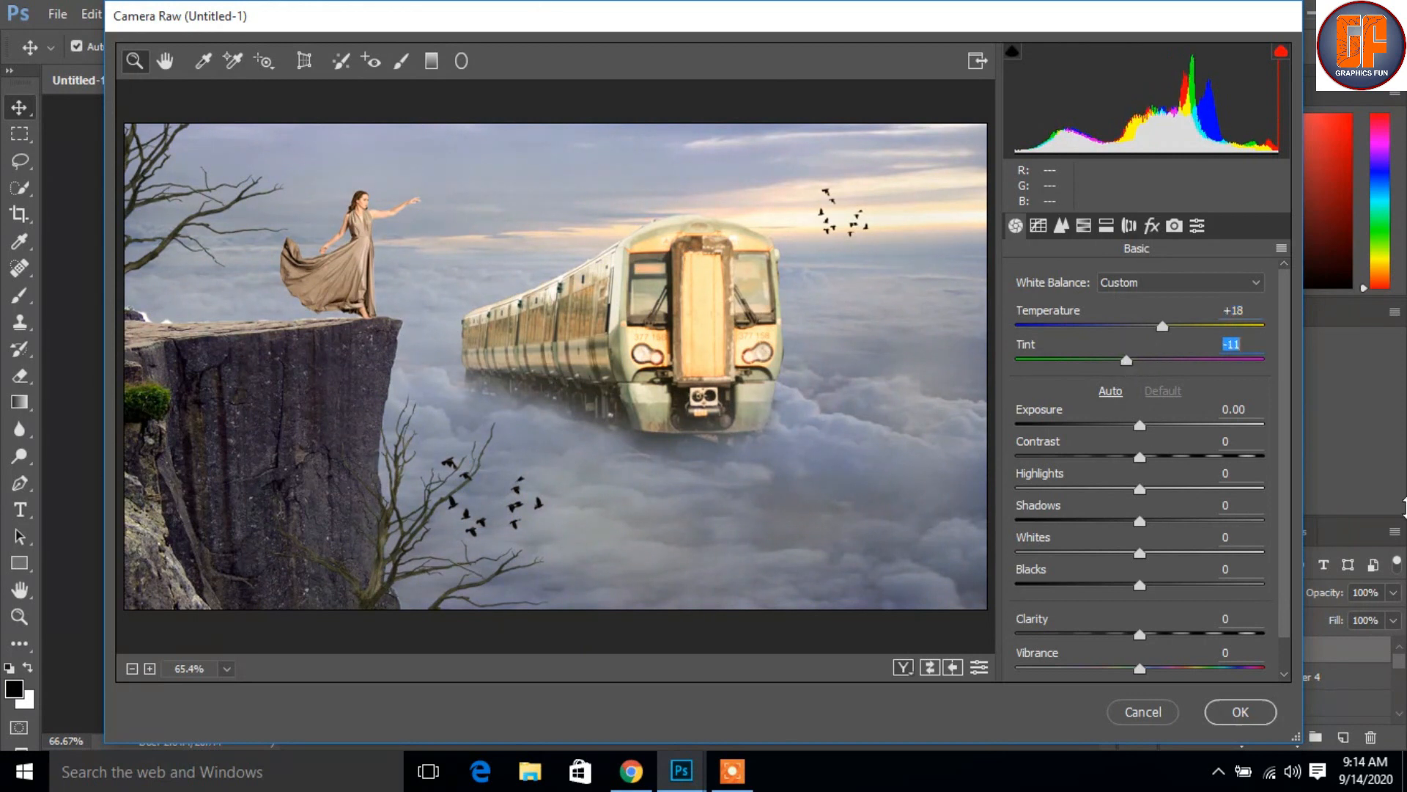
drag(1139, 427, 1166, 603)
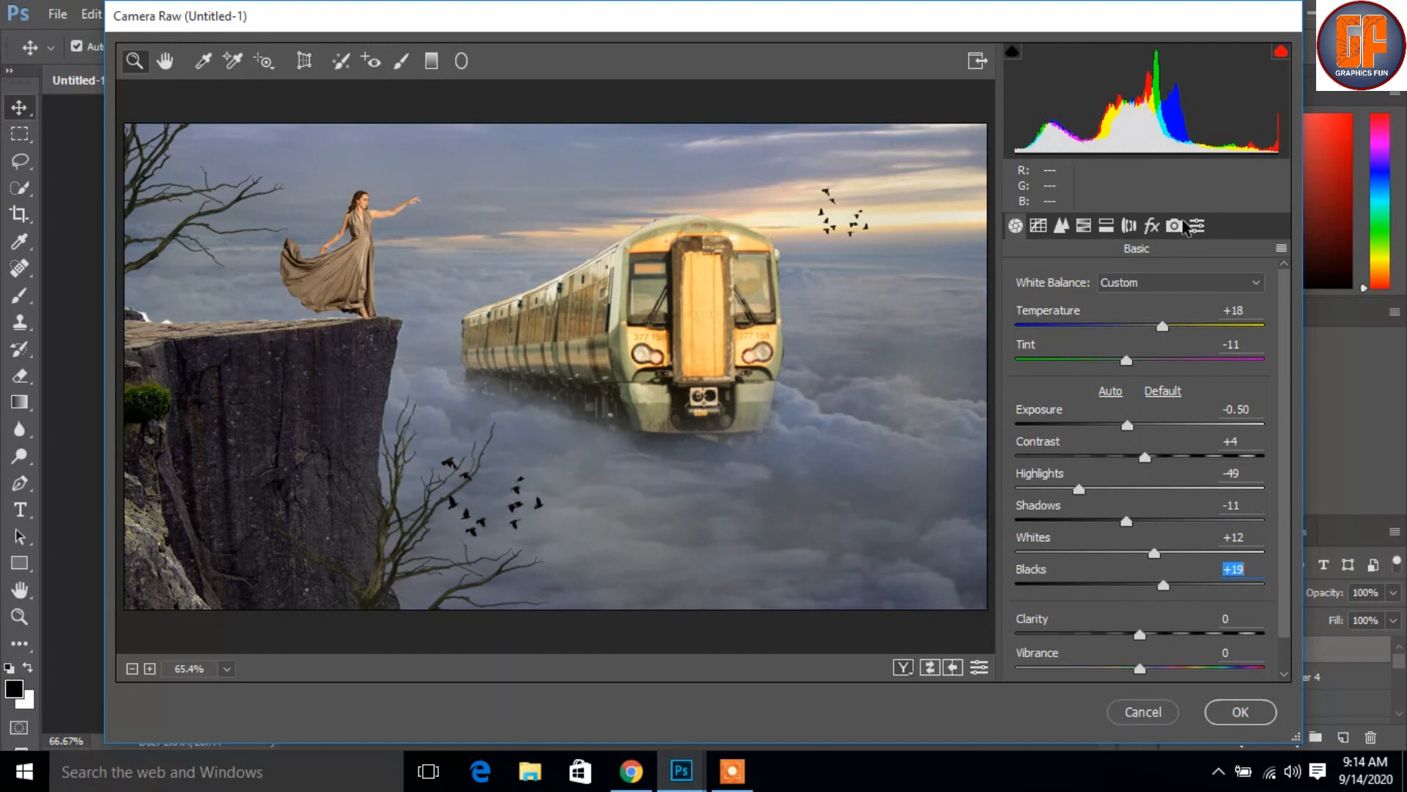
Step: Set Dehaze to -18 and the Post Crop Vignetting amount to +37, and apply the Camera Raw Filter
click(1151, 226)
drag(1140, 314, 1113, 320)
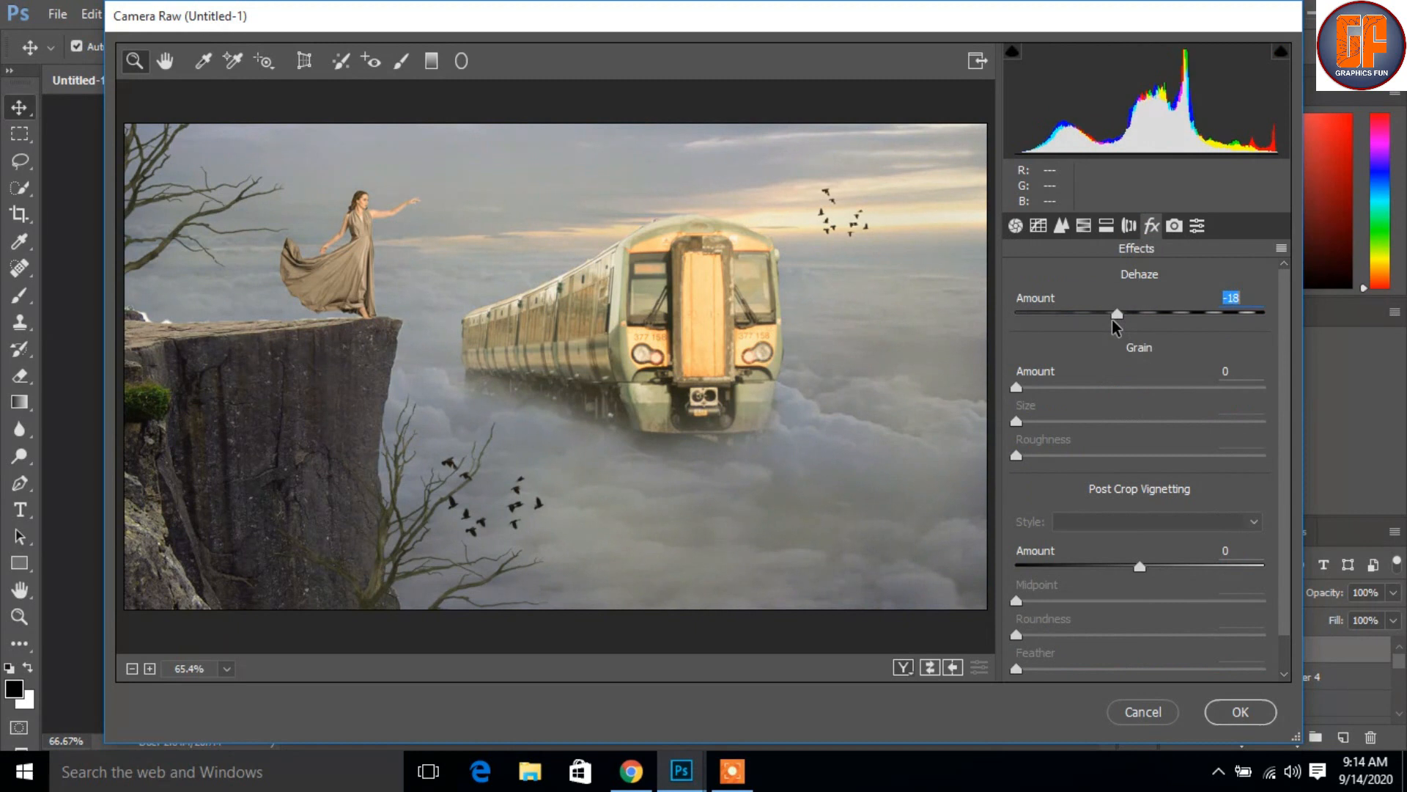
drag(1138, 568, 1183, 575)
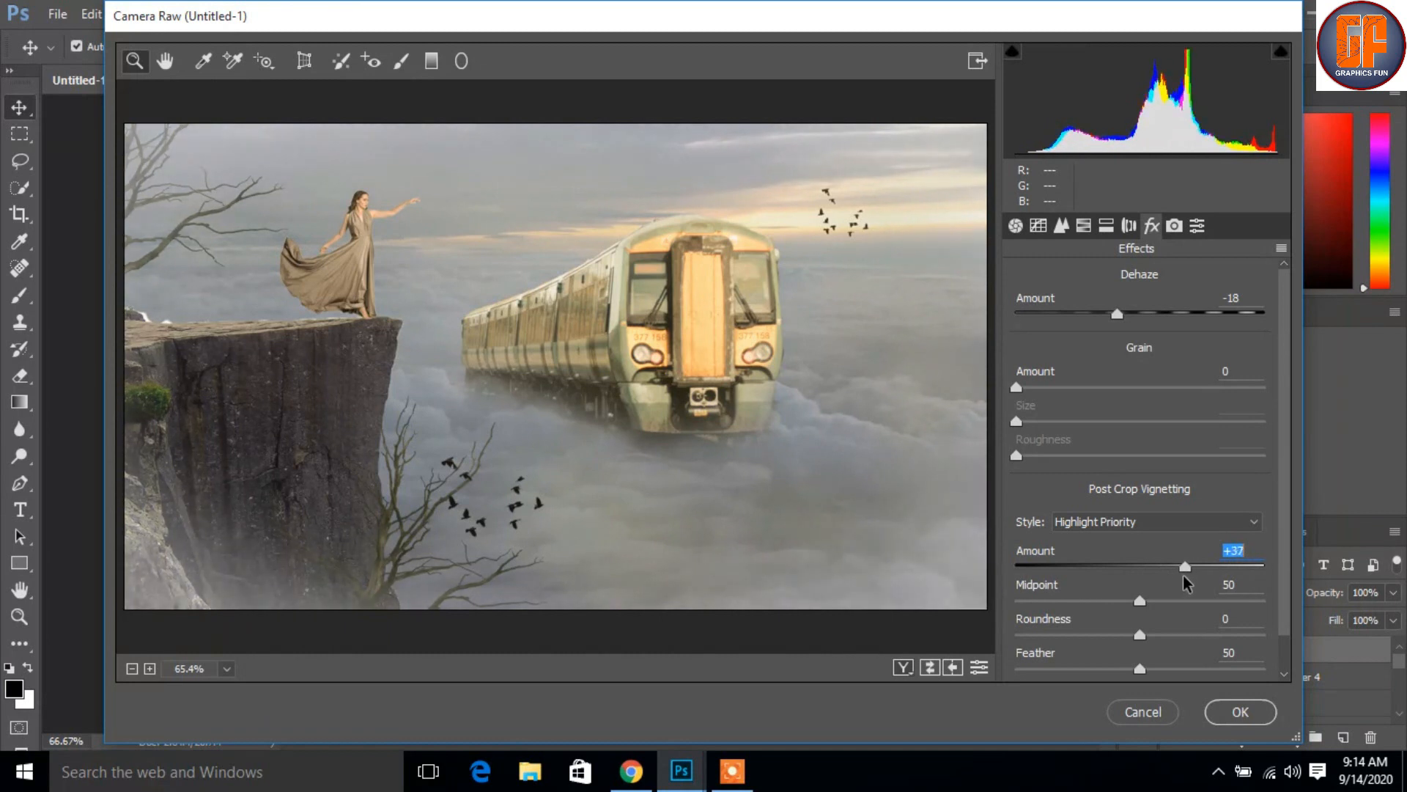
click(1222, 724)
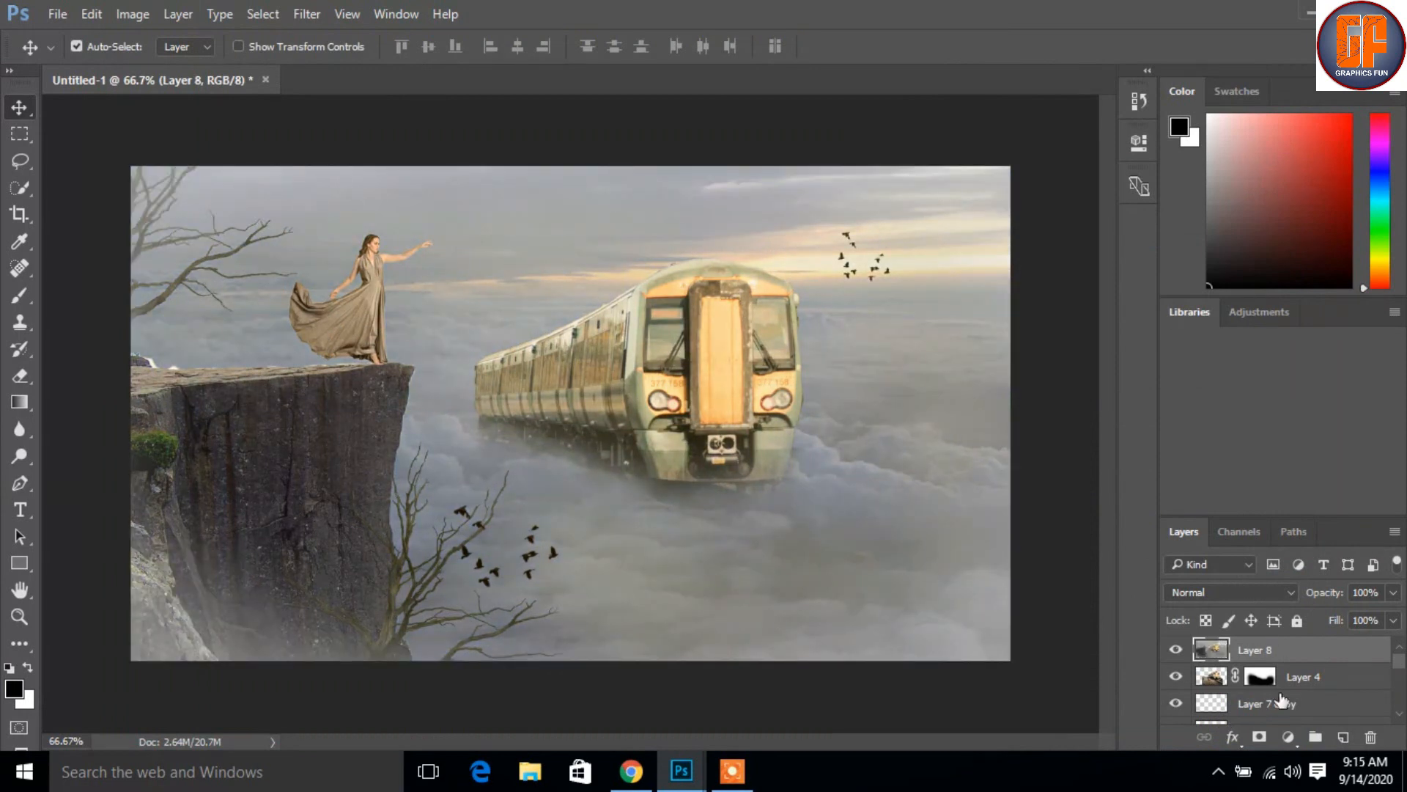
Step: Add a Photo Filter adjustment with Warming Filter (85) above the merged layer and lower its density slightly
click(1288, 737)
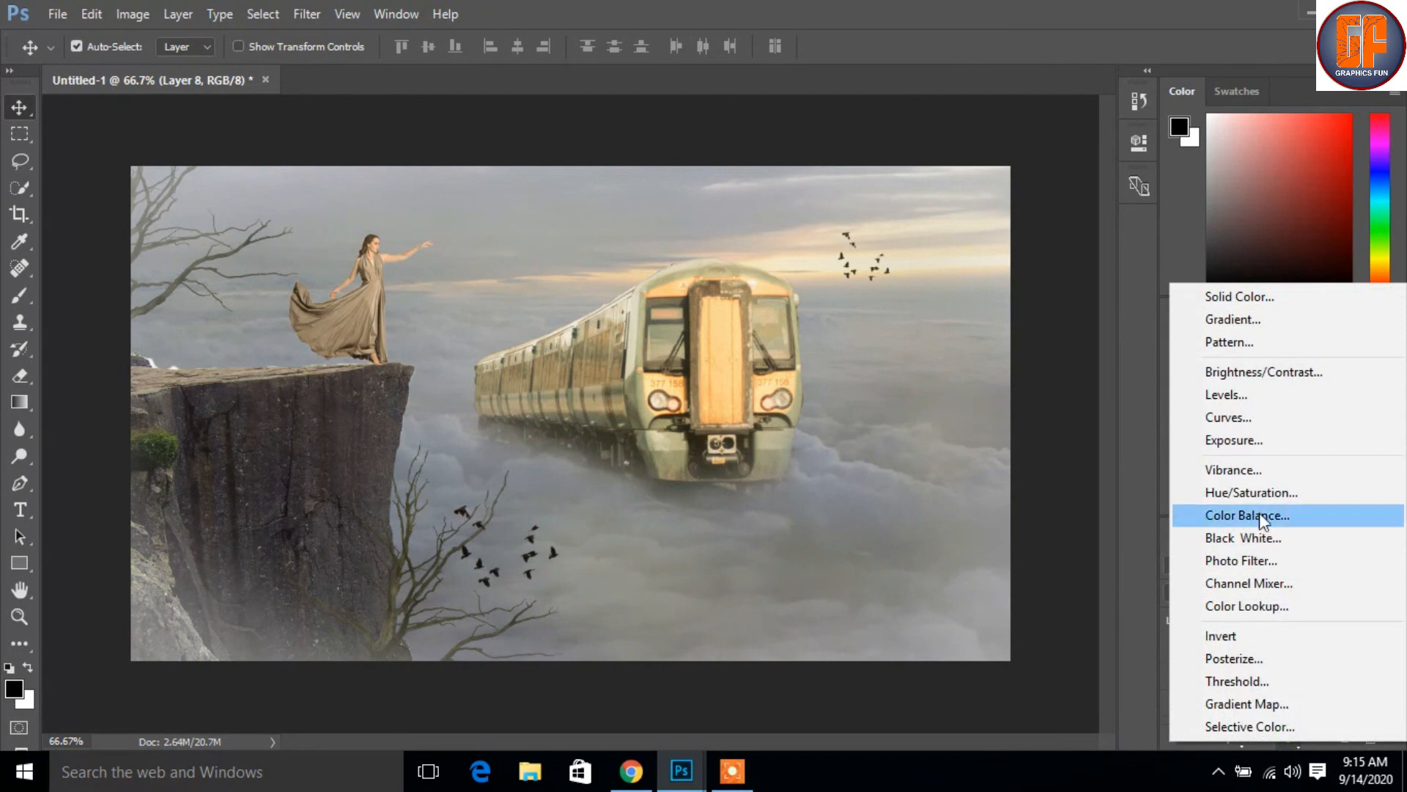
click(1266, 562)
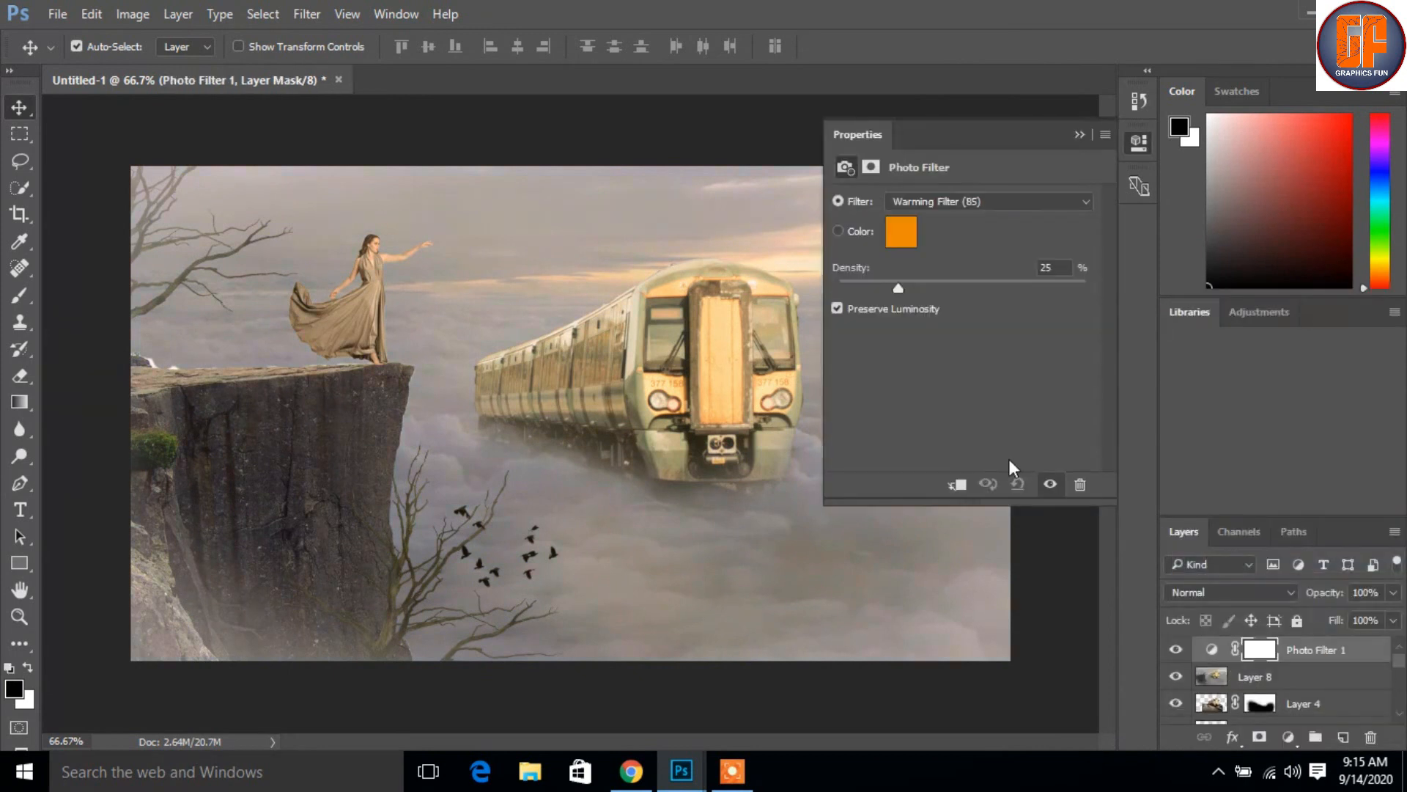
drag(887, 286, 886, 288)
click(1079, 134)
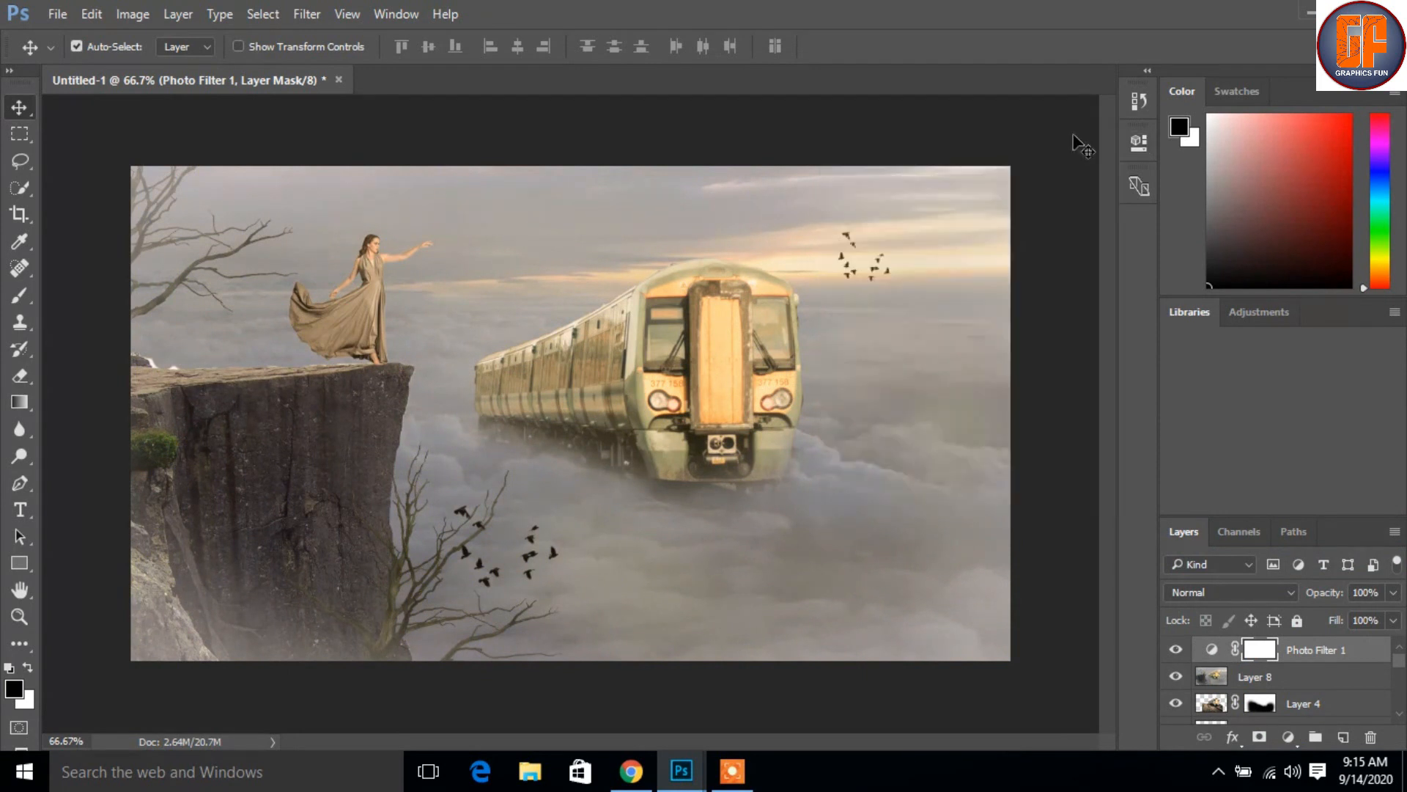